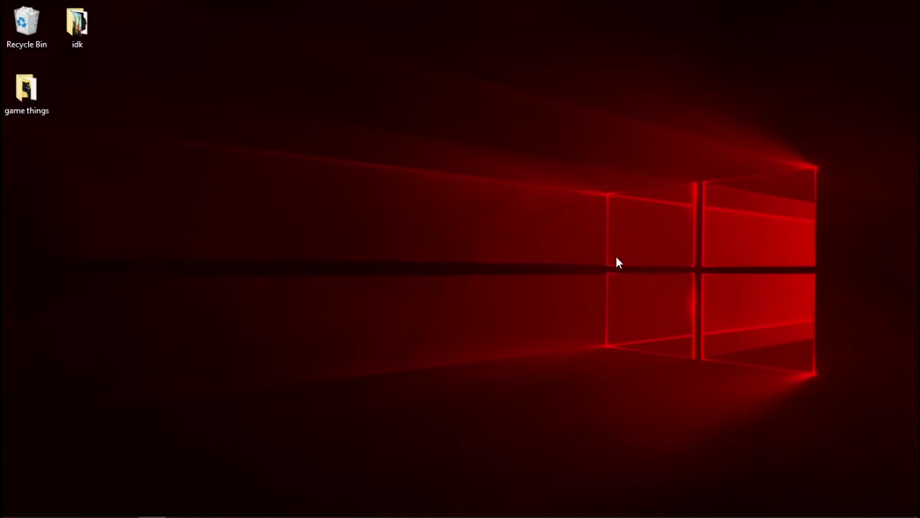
- Locate the SpongeBob SquarePants - Battle for Bikini Bottom ISO in the Emulator Stuff folder inside game things
drag(282, 143, 483, 29)
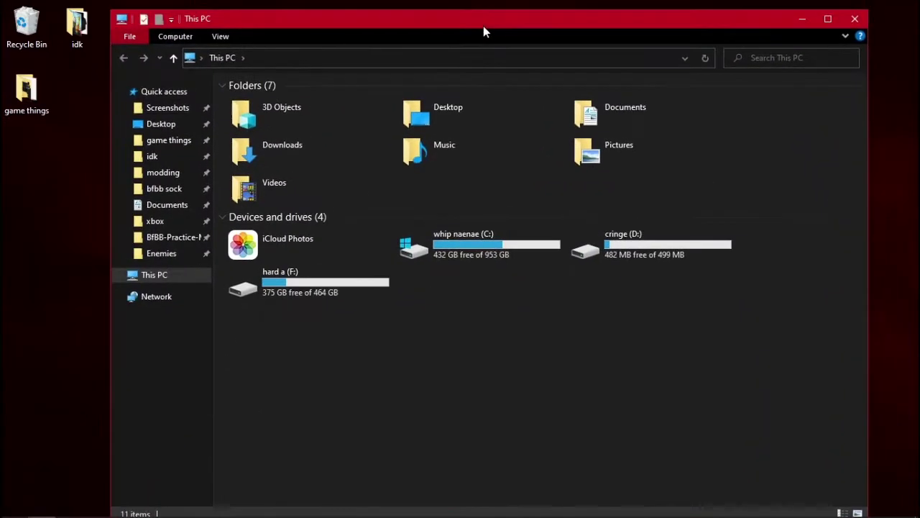
click(179, 144)
double_click(297, 102)
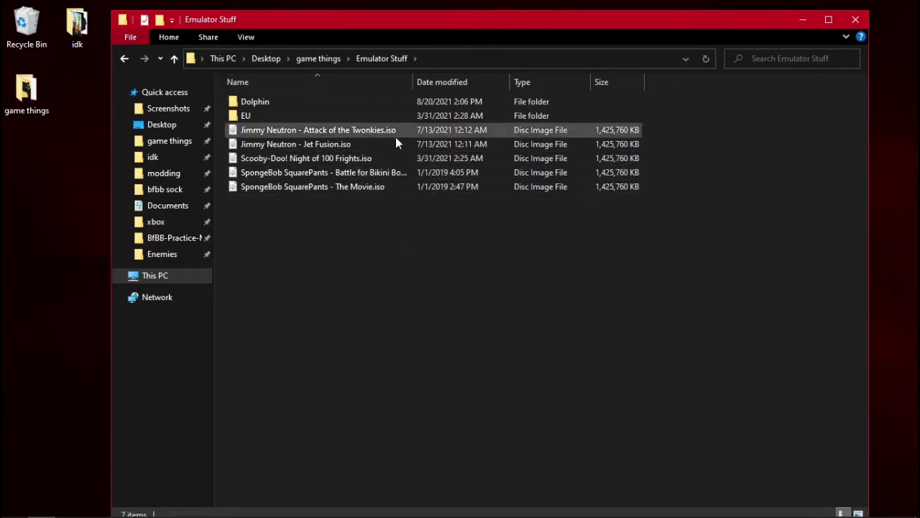
click(403, 172)
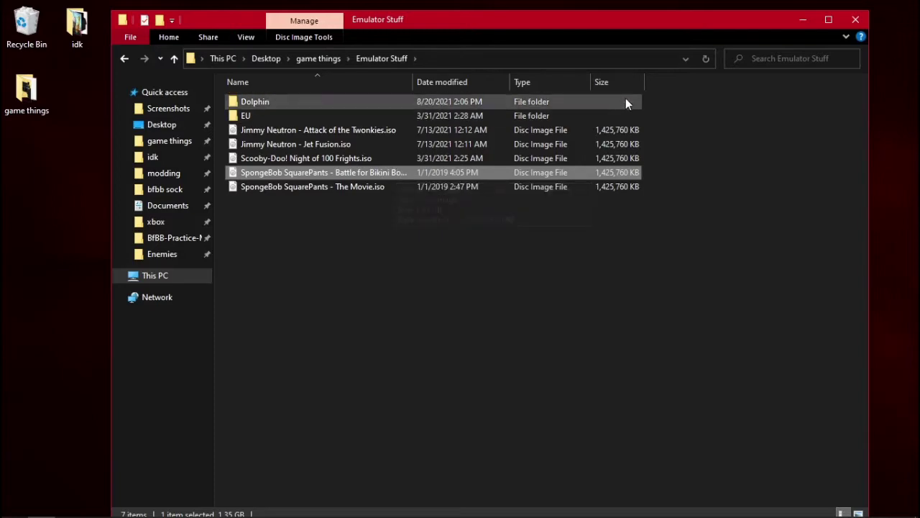
- Launch Dolphin and remove the Desktop\bfbb\sys path from its game folders, keeping the Emulator Stuff folder listed
key(super)
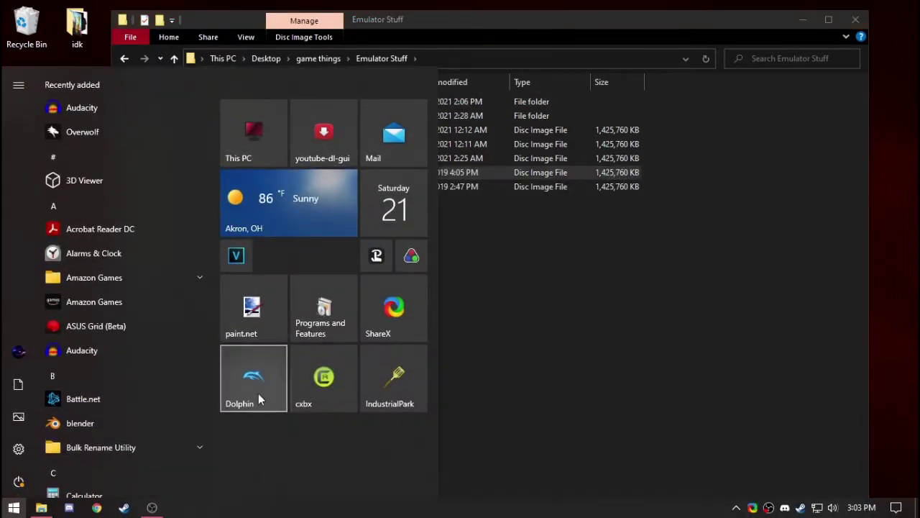
click(259, 396)
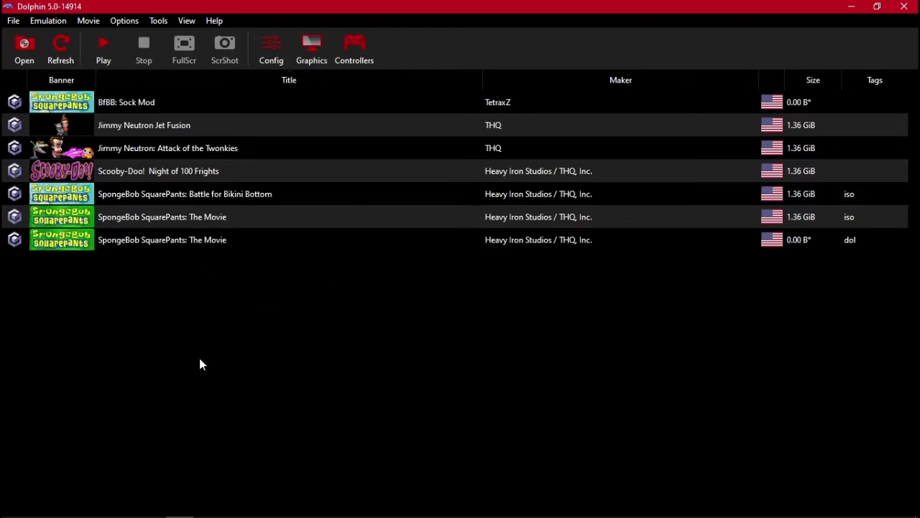
click(282, 43)
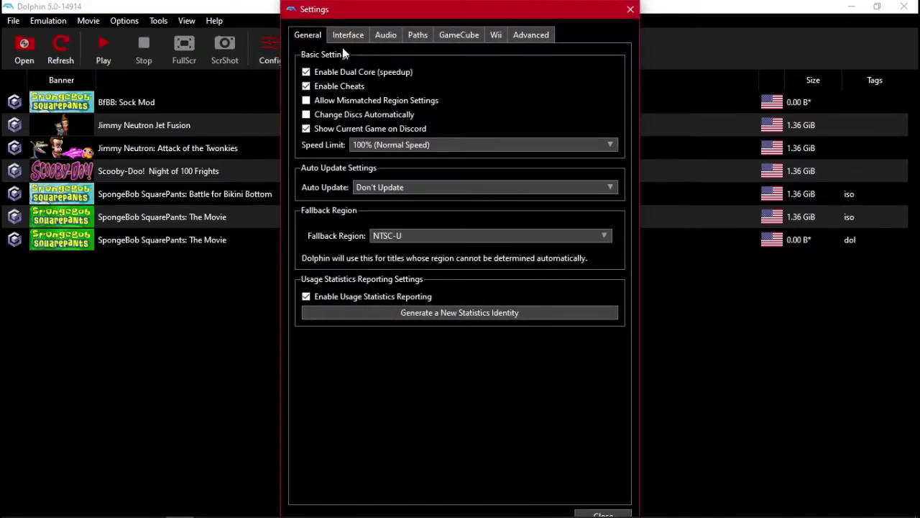
click(414, 37)
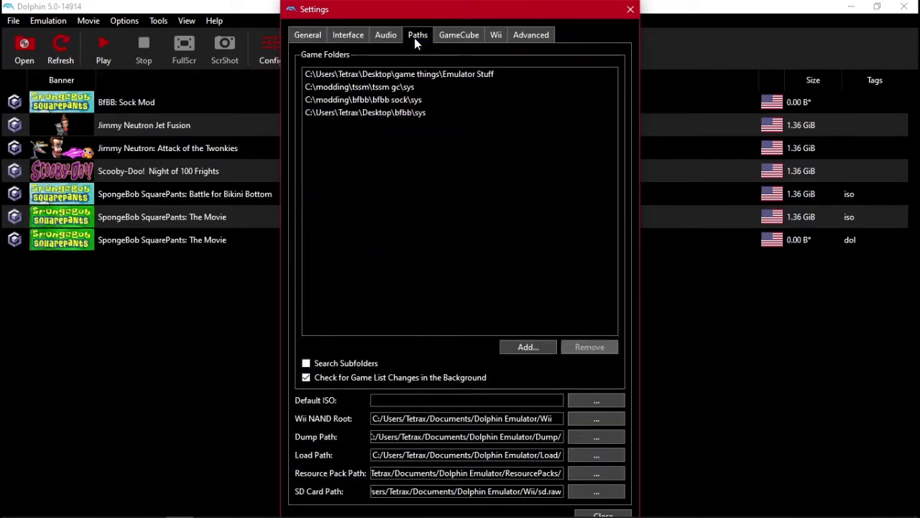
click(448, 115)
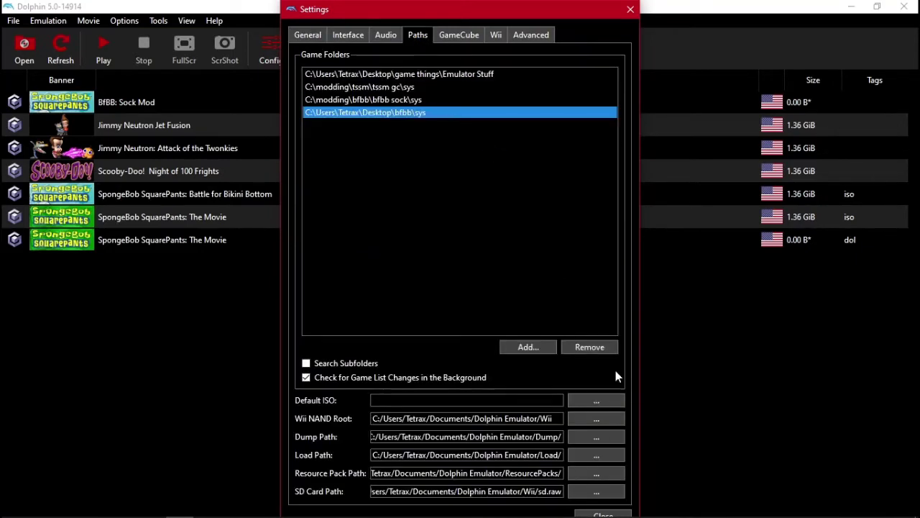
click(590, 347)
click(415, 75)
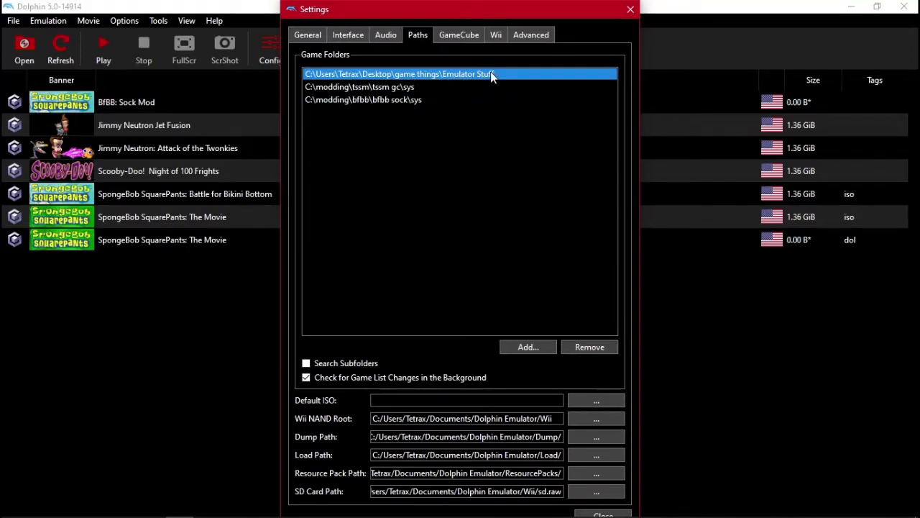
click(602, 514)
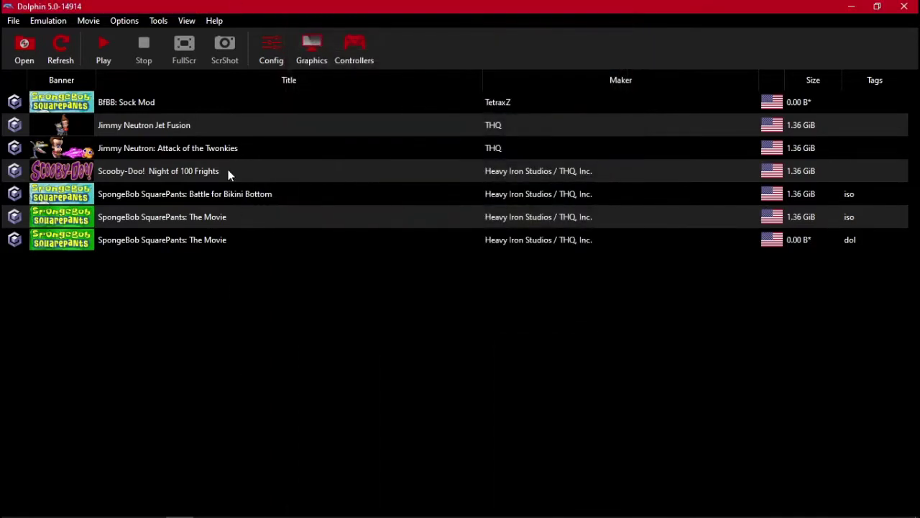
- Open the properties of SpongeBob SquarePants: Battle for Bikini Bottom and look through the disc's filesystem
right_click(217, 195)
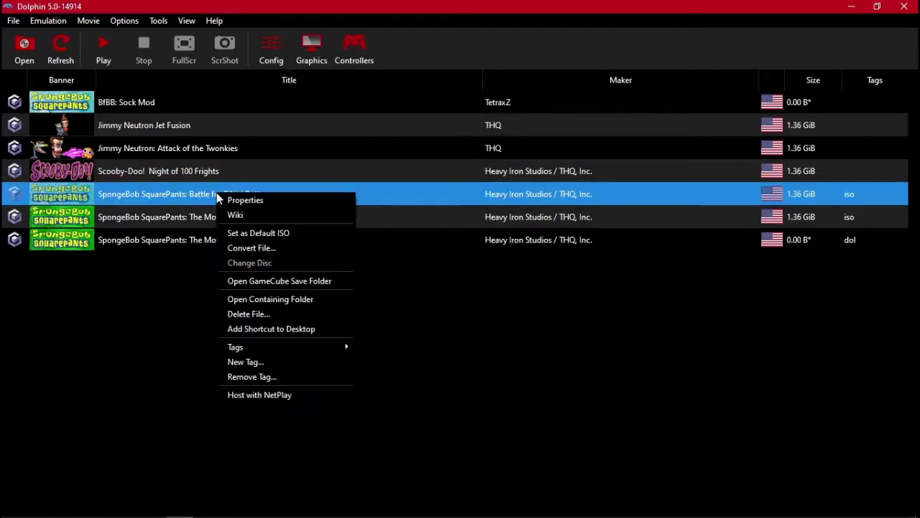
click(268, 200)
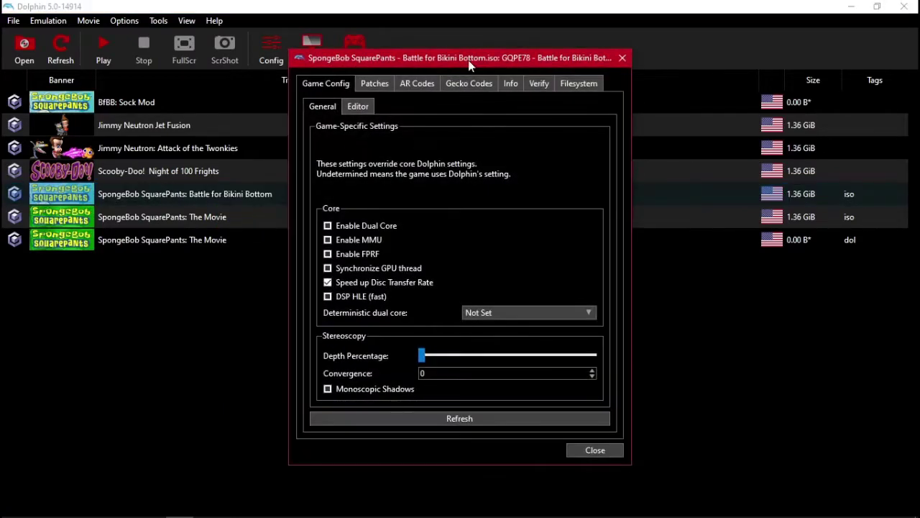
click(579, 84)
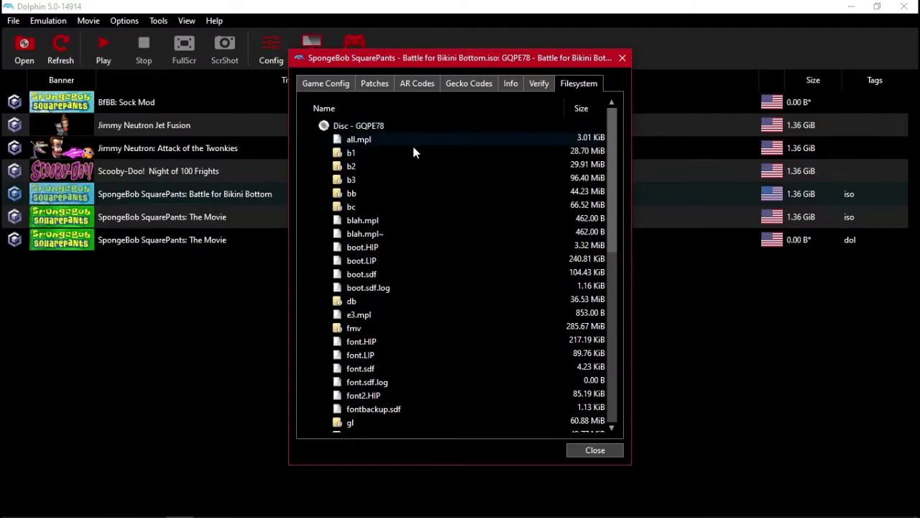
scroll(444, 232, down, 6)
scroll(444, 228, up, 6)
scroll(374, 187, down, 9)
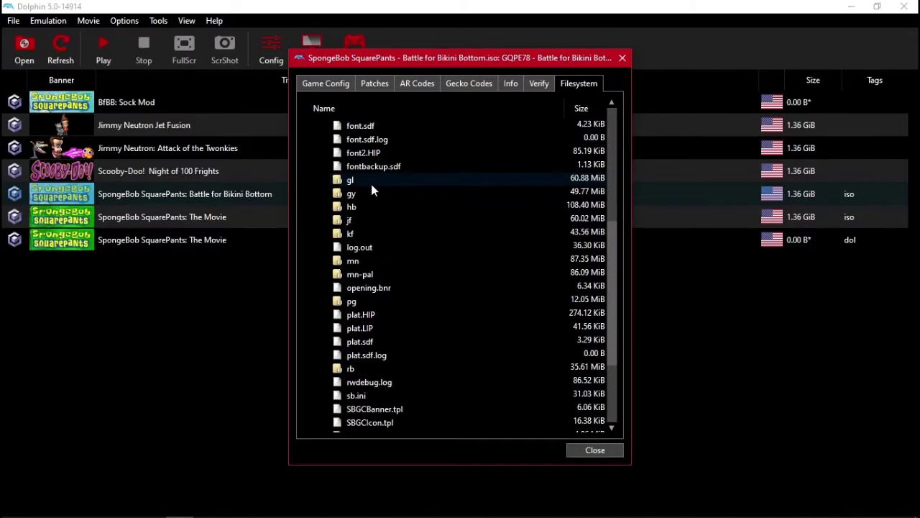
scroll(374, 184, up, 10)
- Extract the entire GQPE78 disc into a new desktop folder named bfbb, and close Dolphin when extraction finishes
click(360, 128)
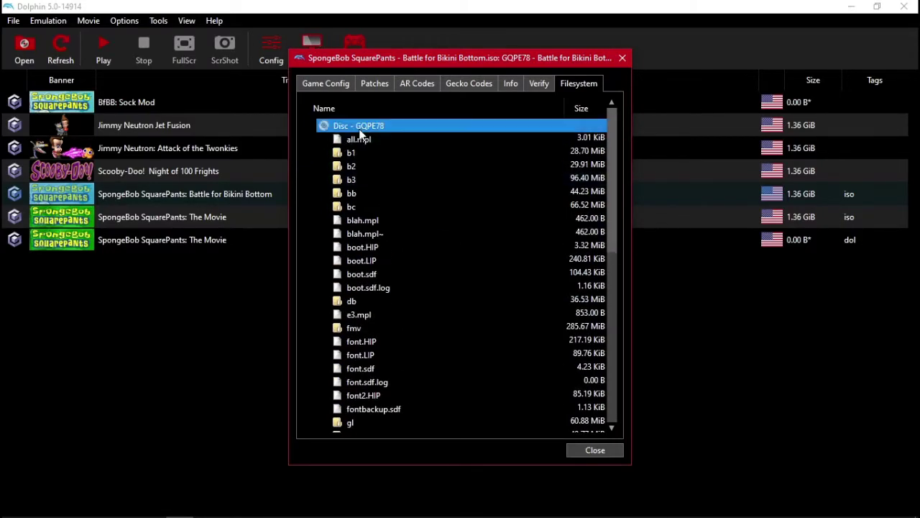
right_click(359, 130)
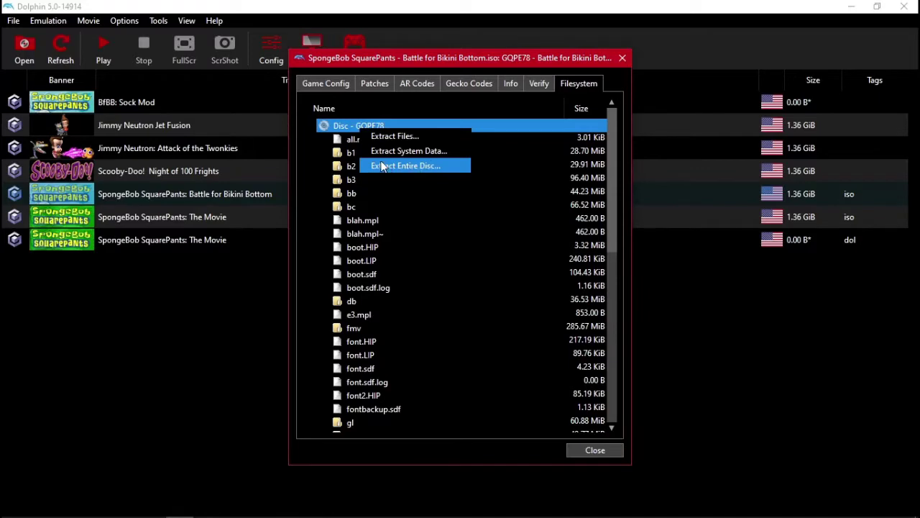
click(388, 164)
click(345, 187)
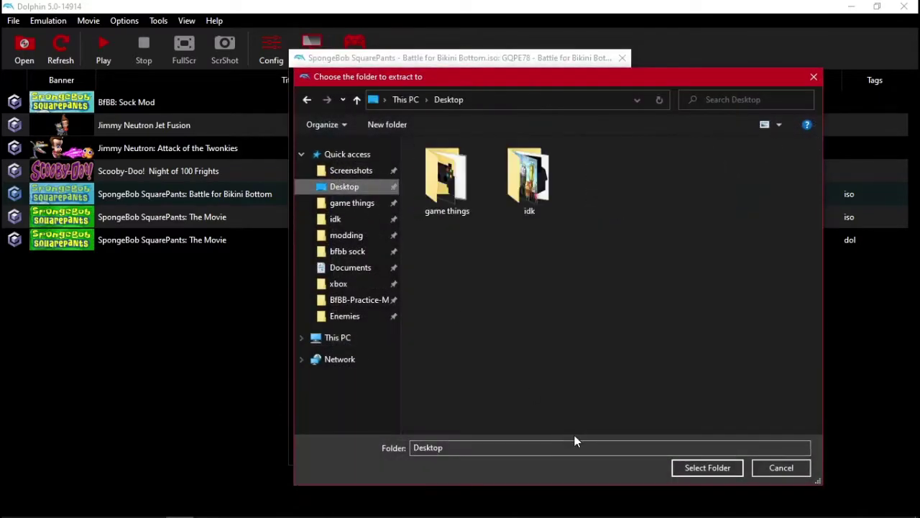
key(ctrl+shift+n)
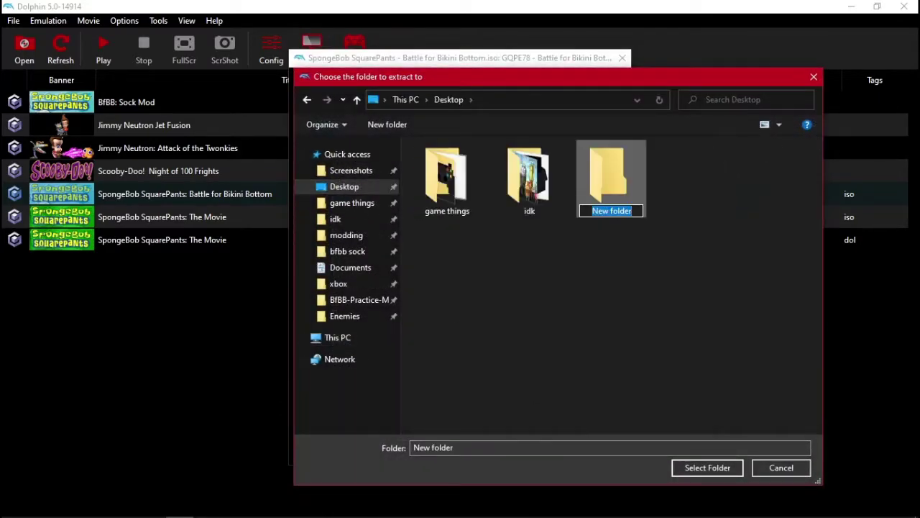
text(bfbb)
key(Return)
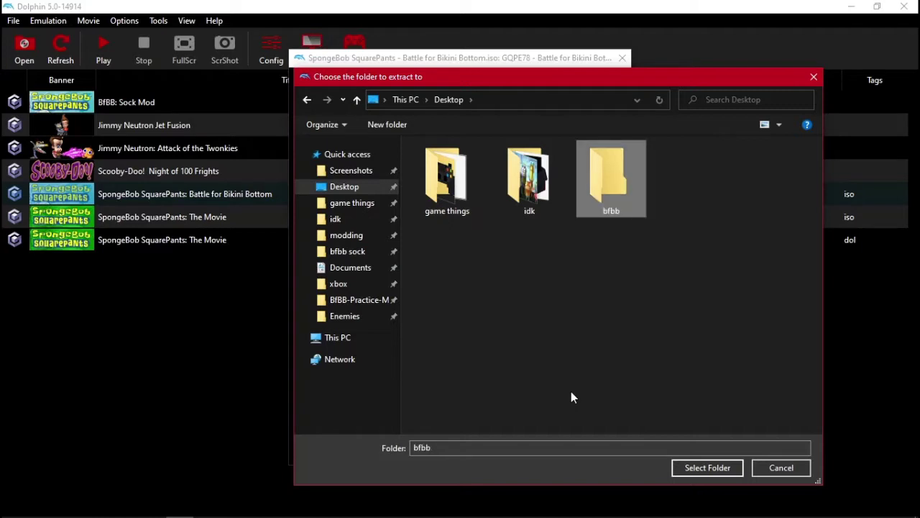
double_click(603, 163)
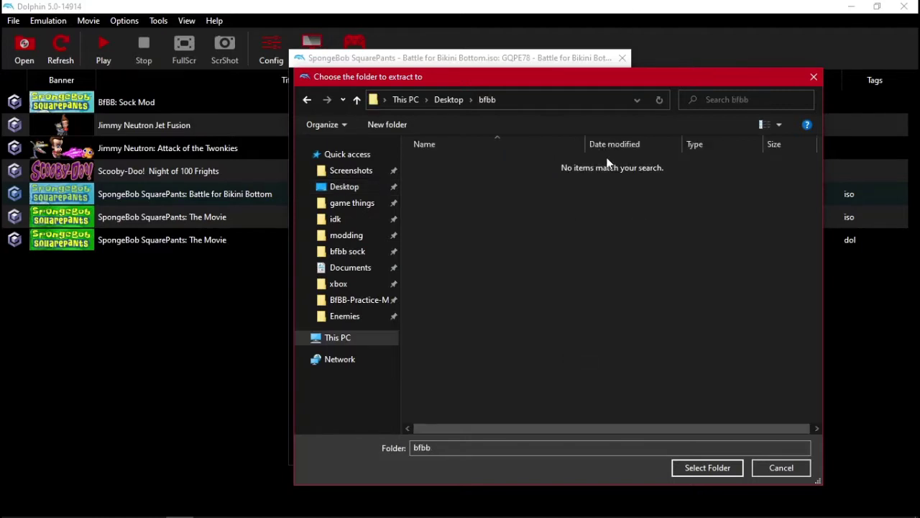
click(681, 468)
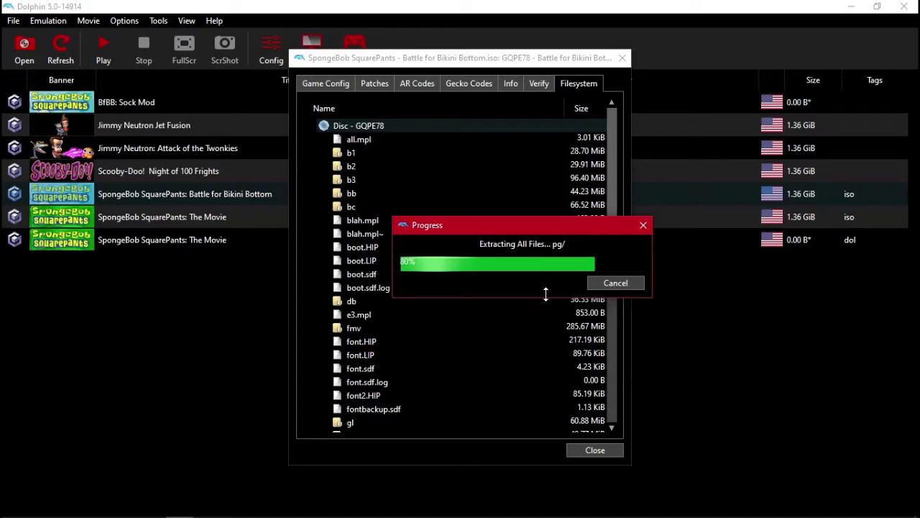
click(597, 451)
click(904, 8)
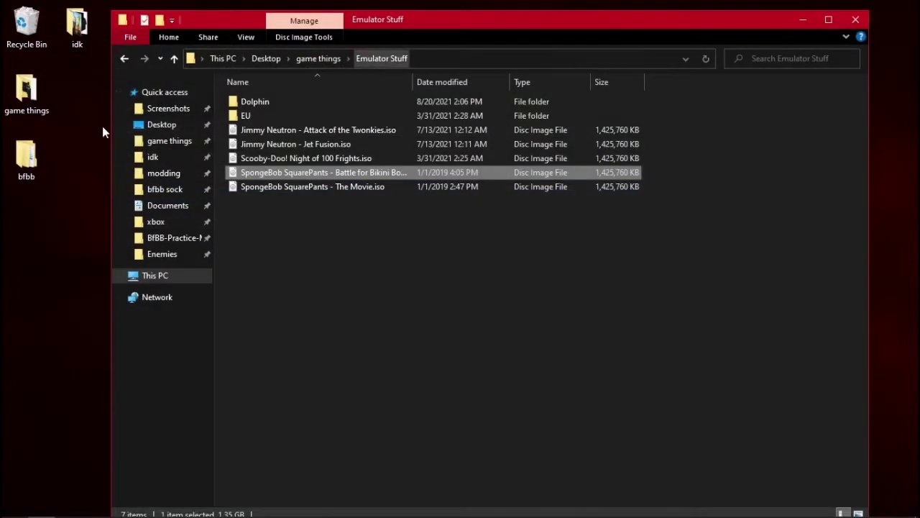
- Open the files folder inside the extracted bfbb folder on the desktop
click(171, 130)
double_click(266, 147)
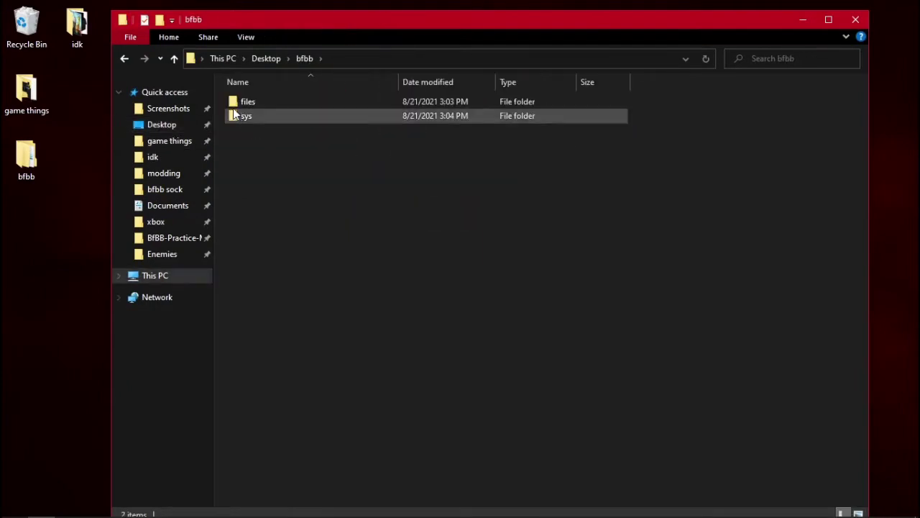
double_click(297, 108)
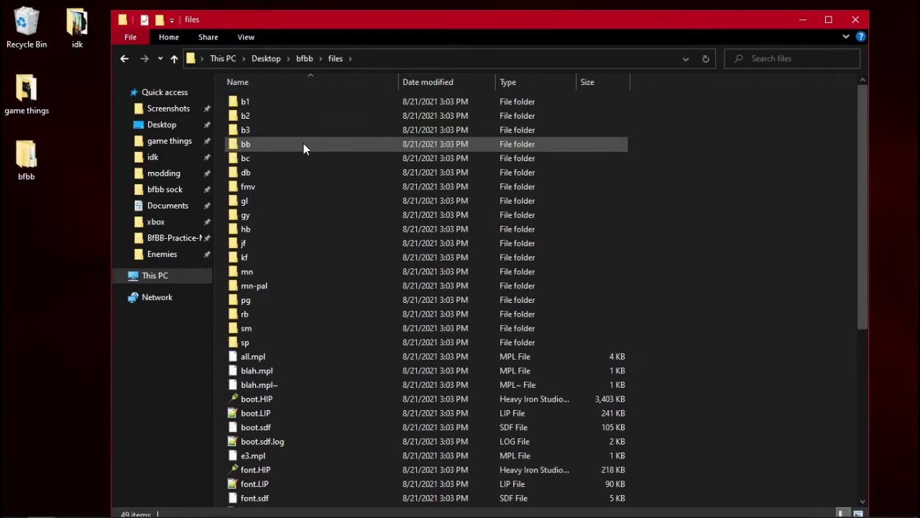
- Examine the level folders and the HIP archives extracted from the game disc
scroll(304, 173, down, 7)
scroll(298, 223, up, 7)
scroll(291, 187, down, 7)
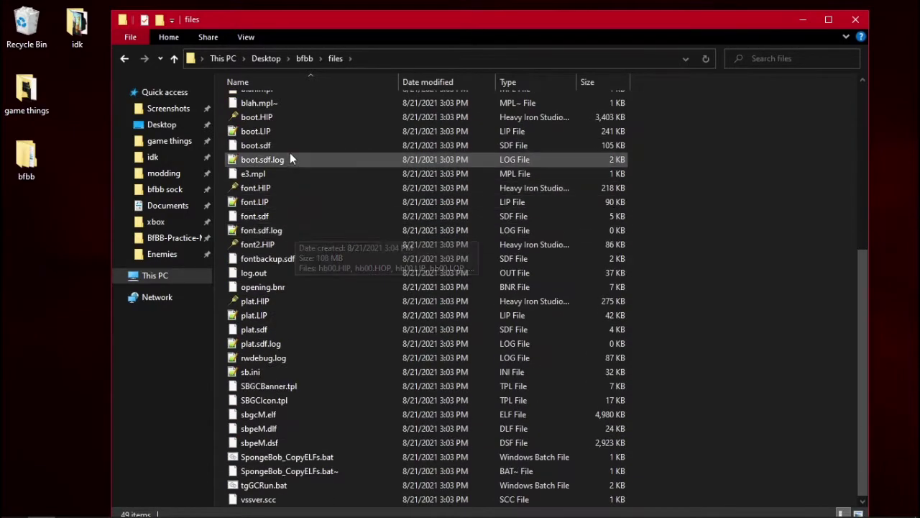
scroll(292, 173, up, 3)
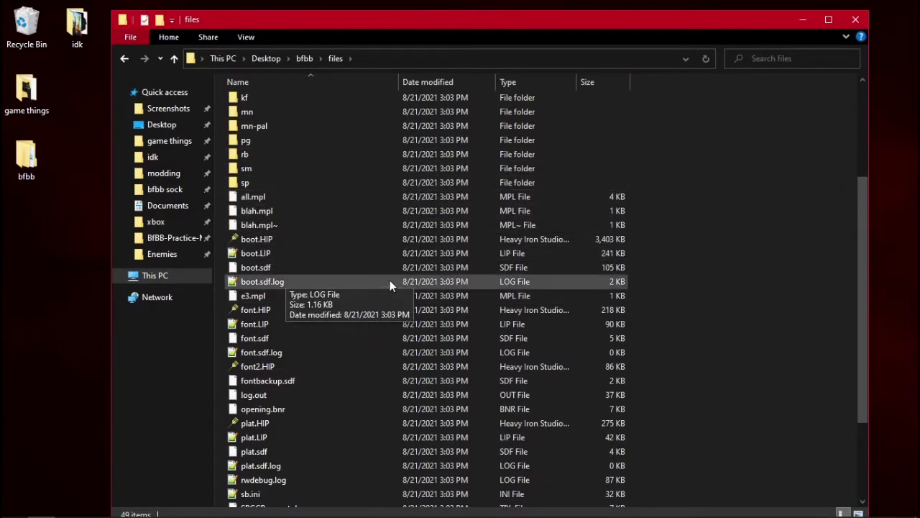
scroll(314, 307, down, 3)
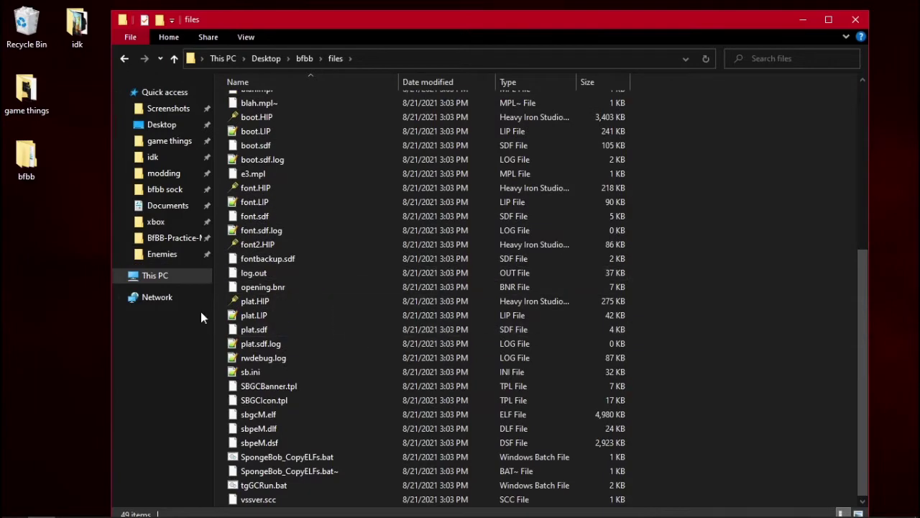
scroll(295, 354, up, 7)
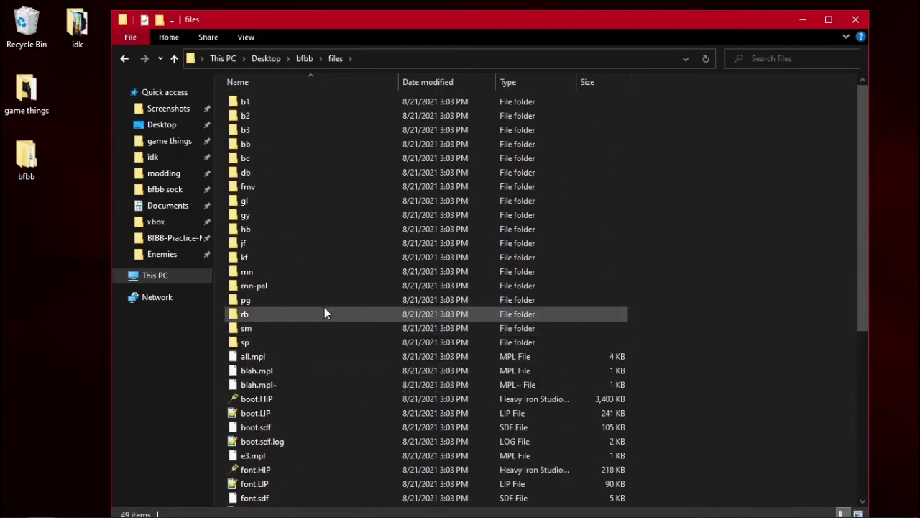
scroll(324, 312, down, 7)
scroll(299, 353, up, 7)
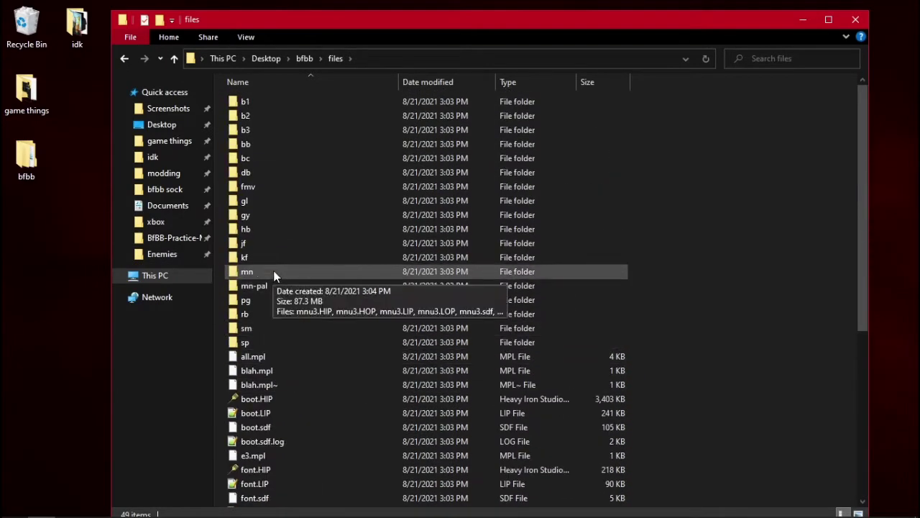
- Launch Industrial Park and bring its main window to the front to reach the archive editor options
key(super)
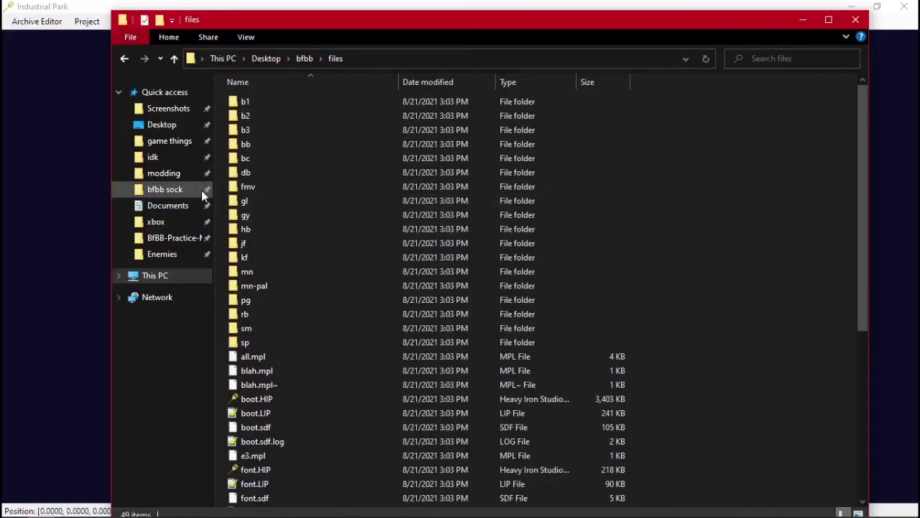
click(29, 19)
click(30, 22)
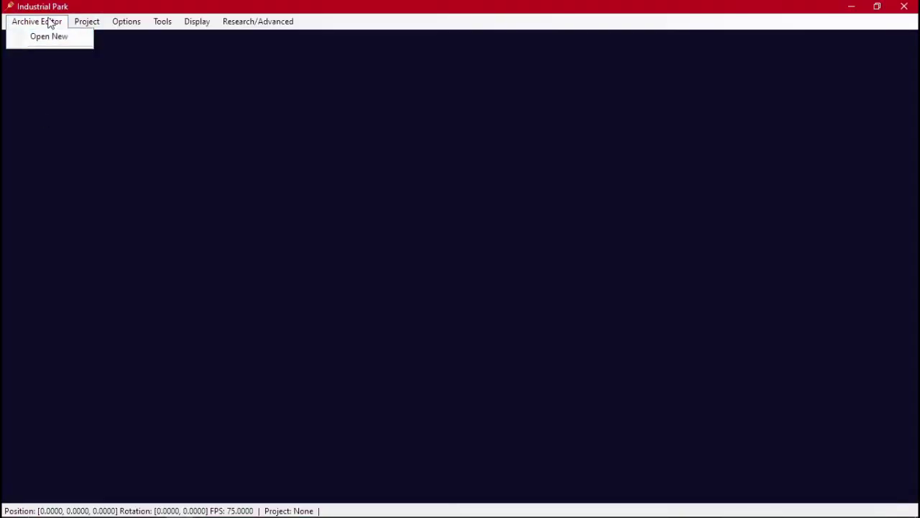
- Open gl01.HIP and gl01.HOP from the extracted gl folder together in Industrial Park
key(alt+Tab)
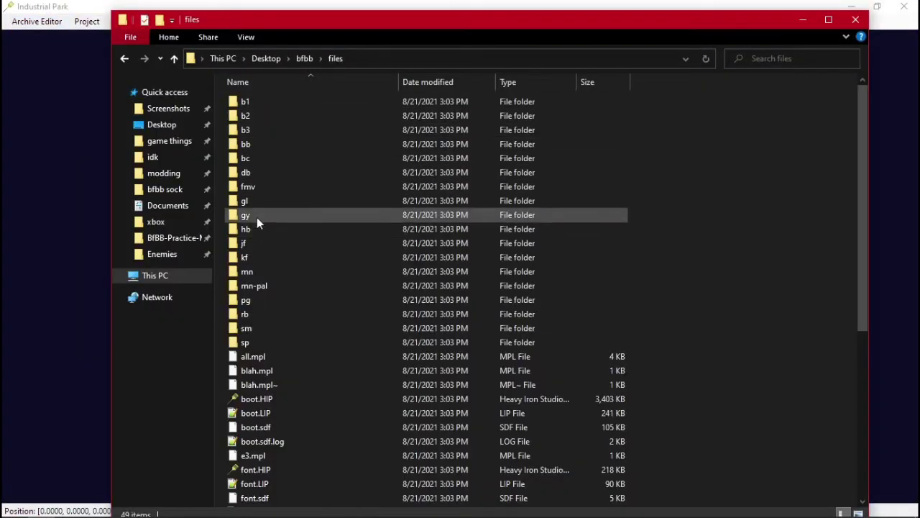
double_click(260, 201)
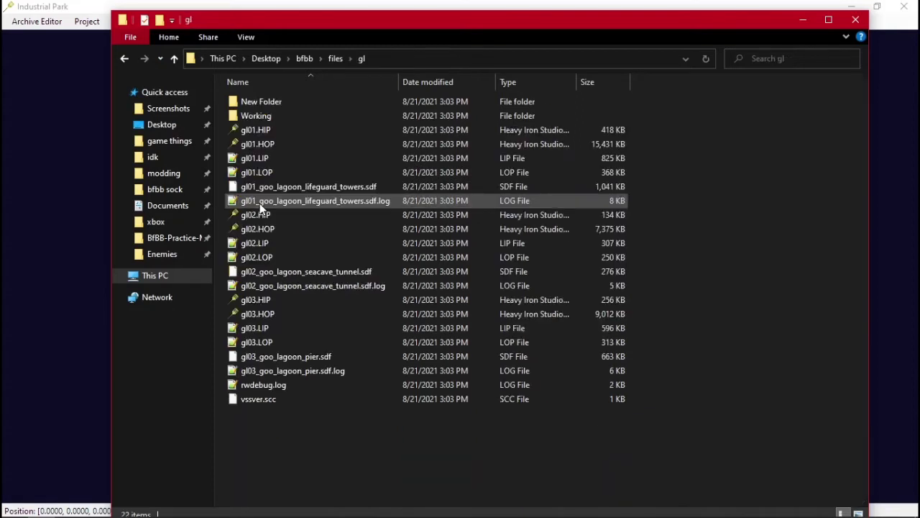
click(299, 132)
ctrl+click(301, 144)
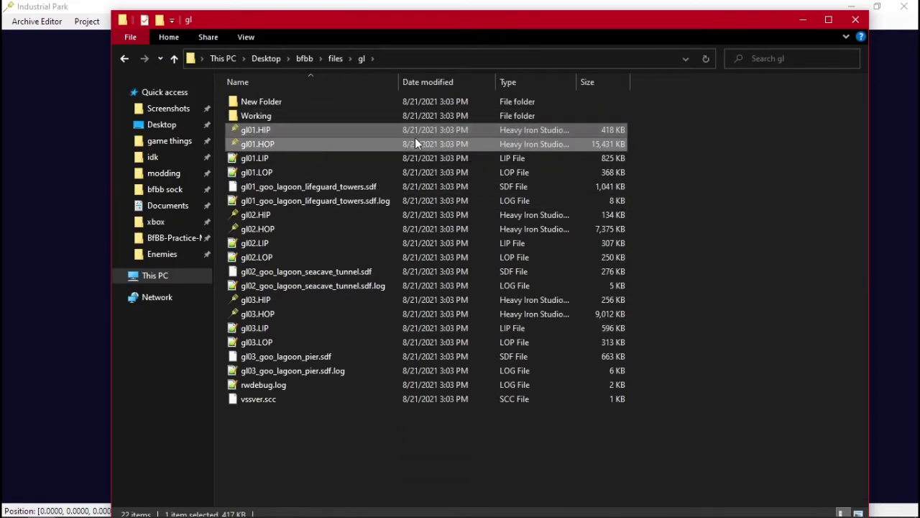
drag(379, 135, 44, 134)
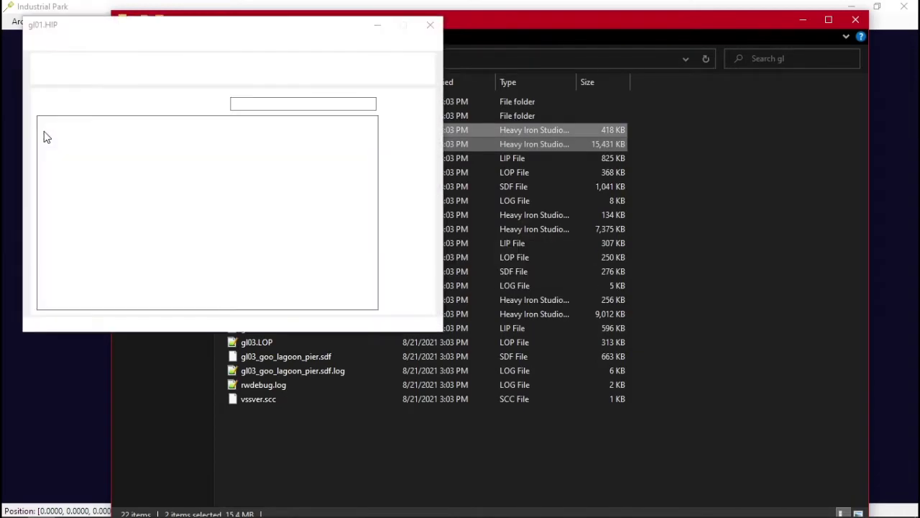
- Close the gl folder window and the gl01.HOP editor window, leaving the gl01.HIP editor over the loaded level
click(856, 21)
middle_drag(673, 168, 728, 193)
key(w)
key(s)
key(shift+w)
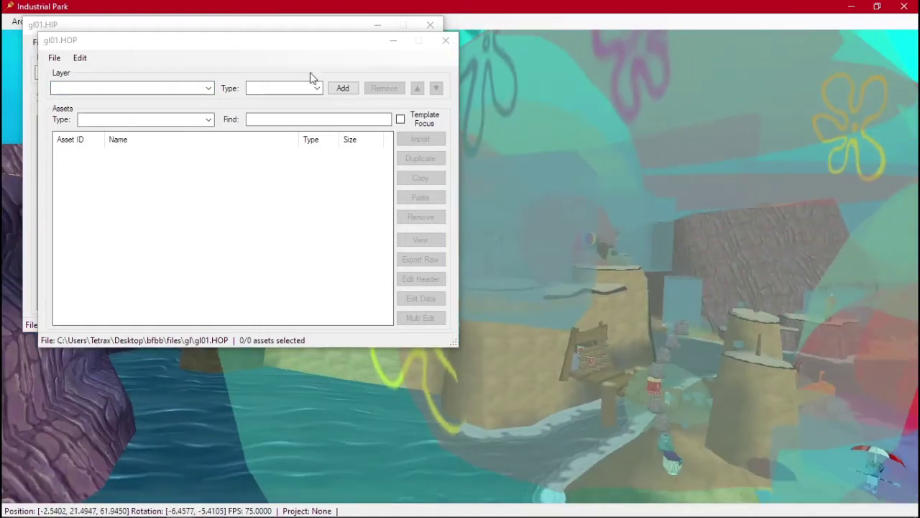
click(429, 43)
click(446, 40)
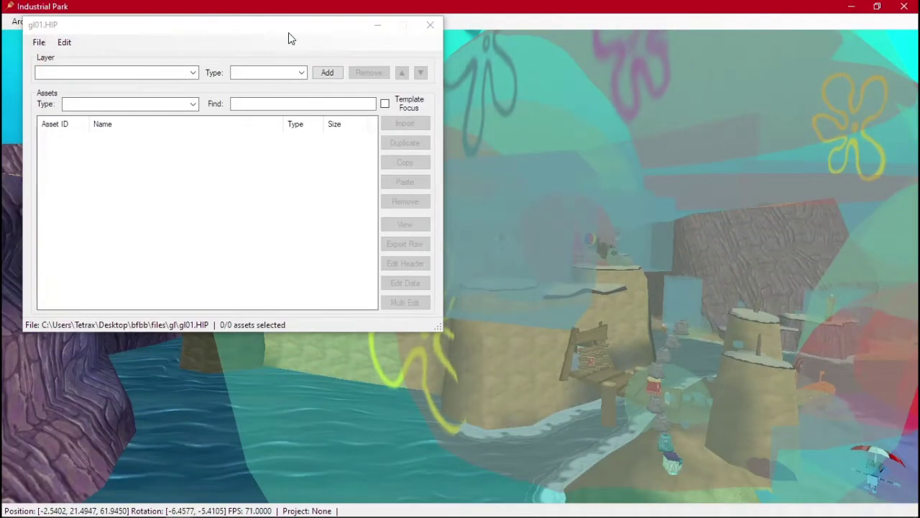
- Move the gl01.HIP editor window clear of the main menu and review the list of keyboard and mouse controls
drag(288, 32, 285, 71)
click(128, 23)
click(137, 23)
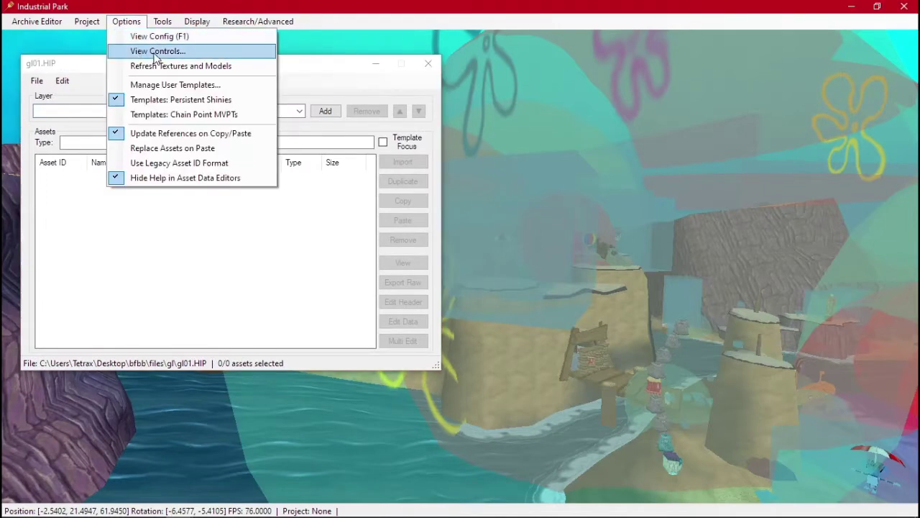
click(196, 55)
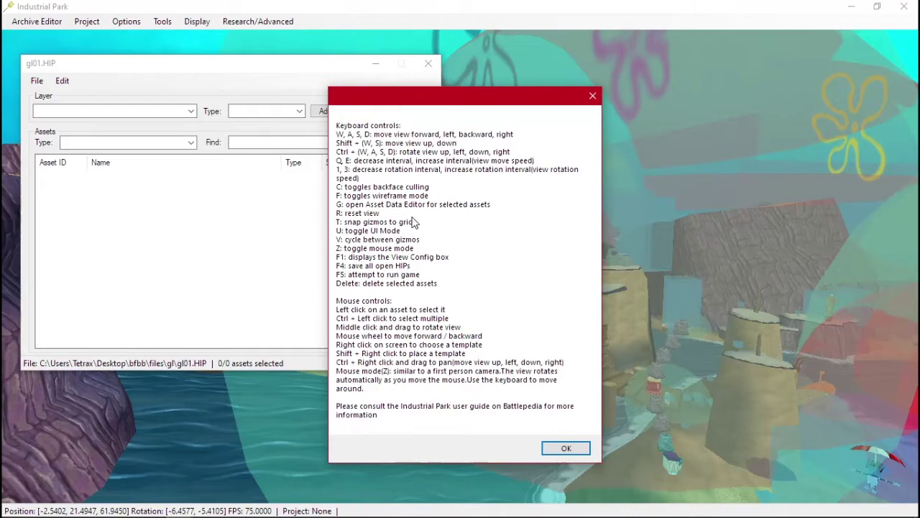
click(557, 452)
- Fly around the loaded level to examine its terrain, objects and overlapping trigger and sound volumes from several heights and angles
click(664, 382)
key(s)
key(d)
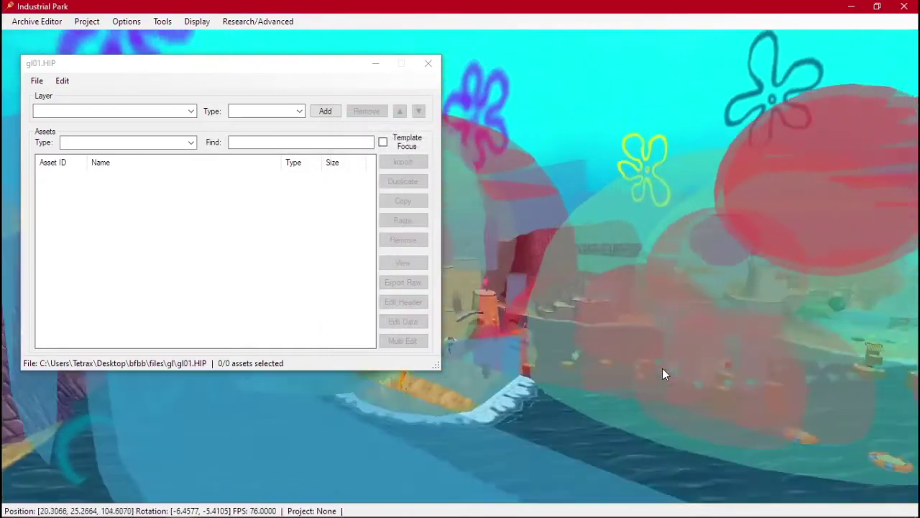
key(w)
middle_drag(563, 365, 627, 310)
key(shift+w)
key(shift+s)
key(shift+w)
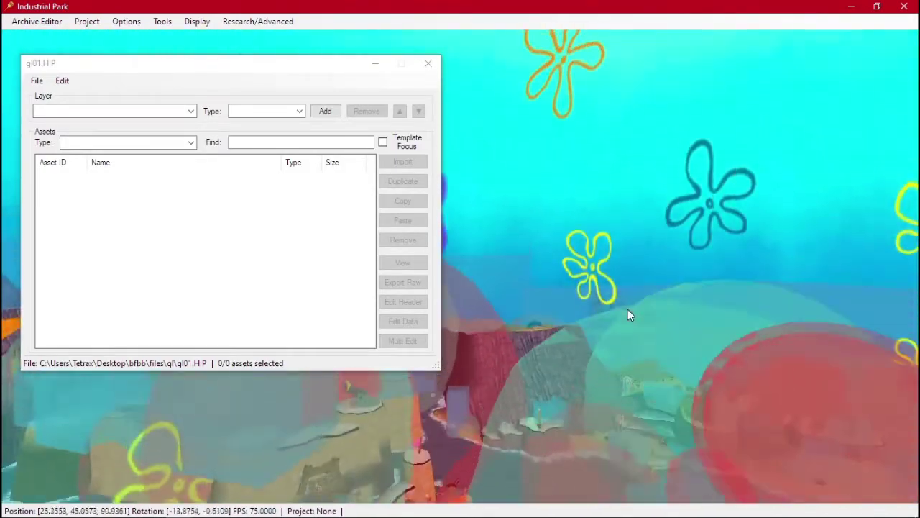
key(shift+s)
key(d)
key(a)
key(s)
key(shift+w)
key(d)
key(shift+s)
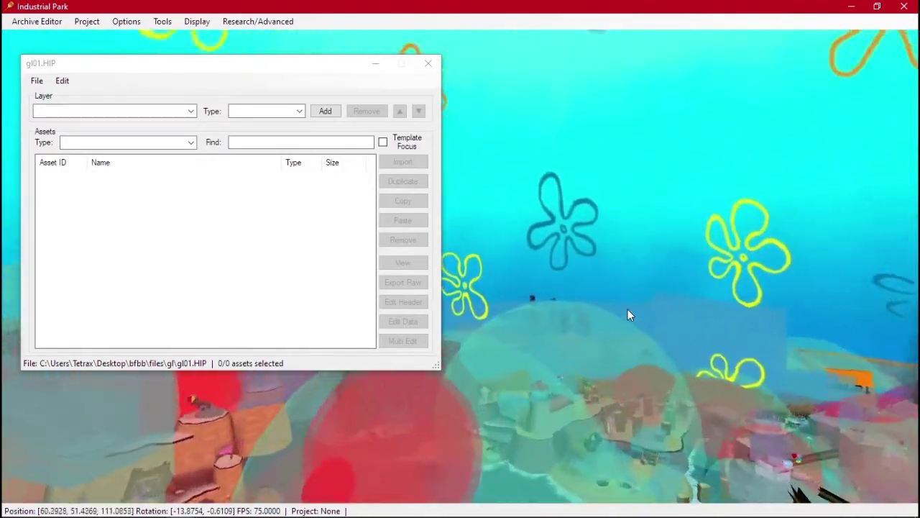
key(w)
key(shift+w)
key(s)
key(s)
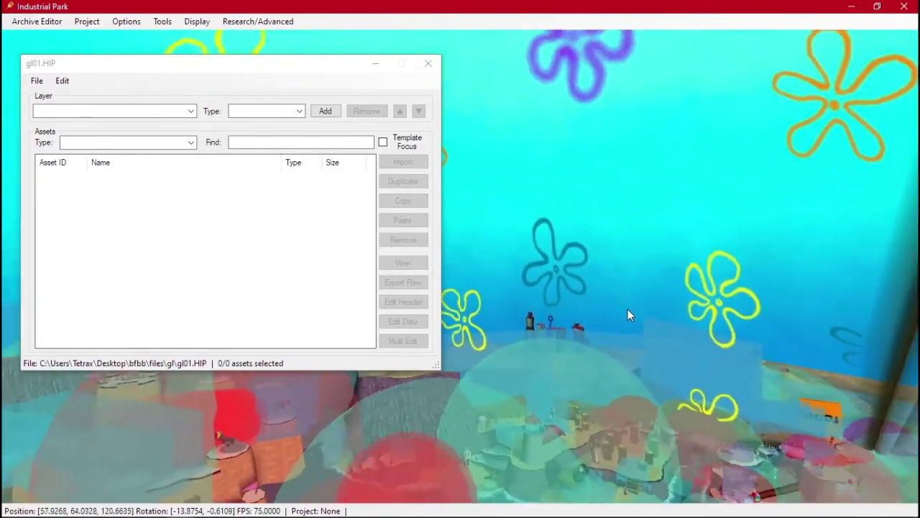
key(w)
key(shift+w)
key(shift+s)
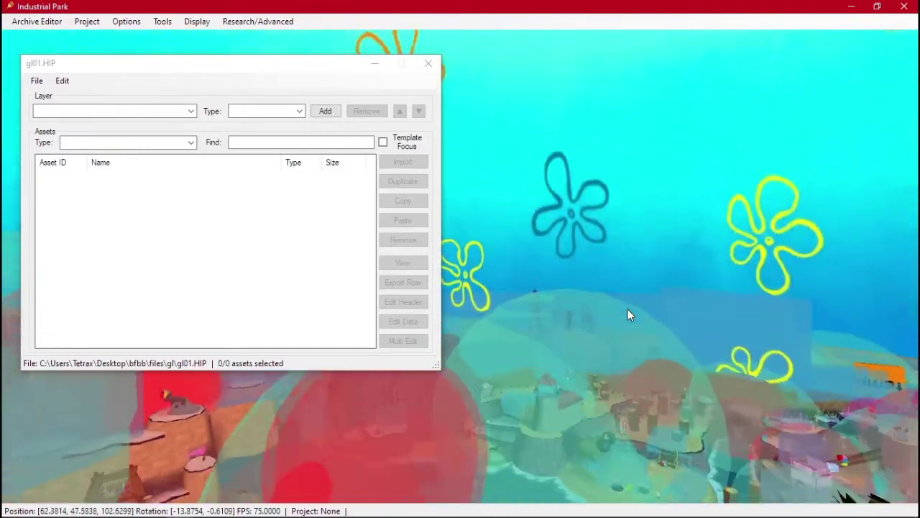
key(shift+w)
key(shift+s)
key(s)
middle_drag(628, 310, 555, 340)
middle_drag(587, 179, 580, 252)
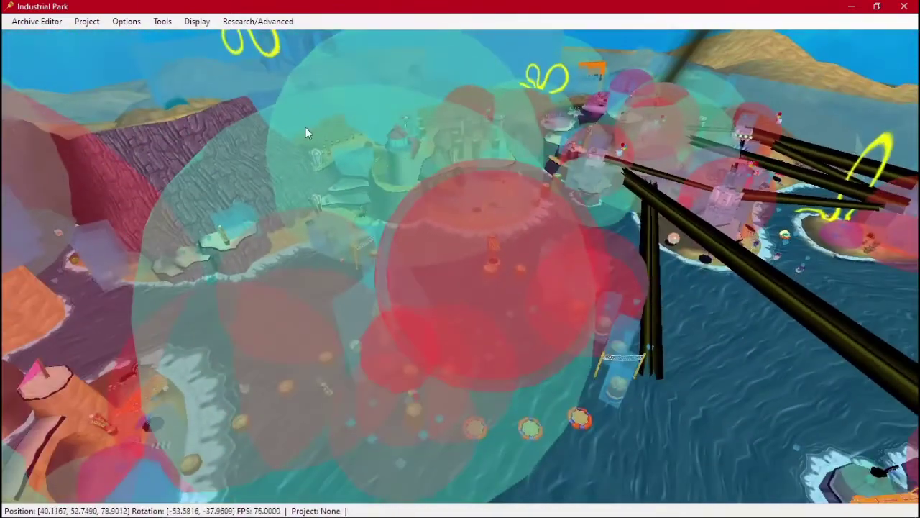
- Turn off the display of the SFX and TRIG asset types in the level view
click(197, 22)
mouse_move(227, 39)
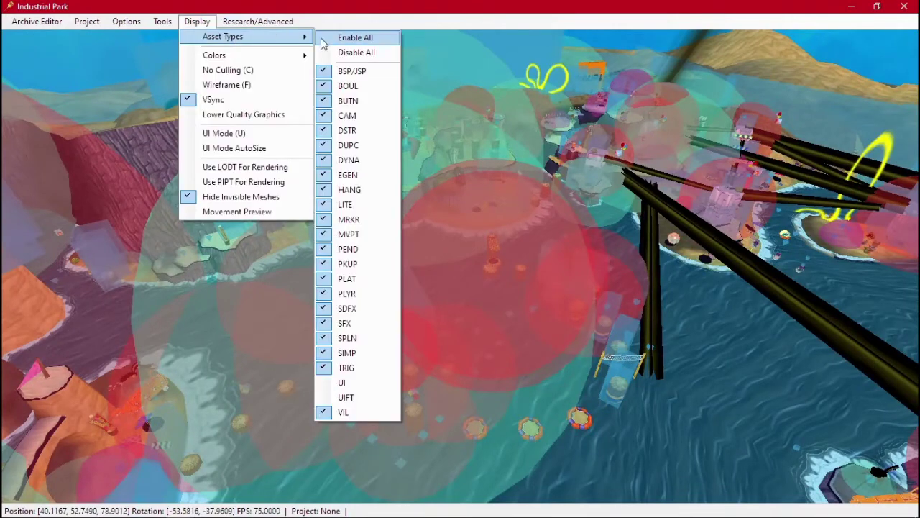
click(358, 324)
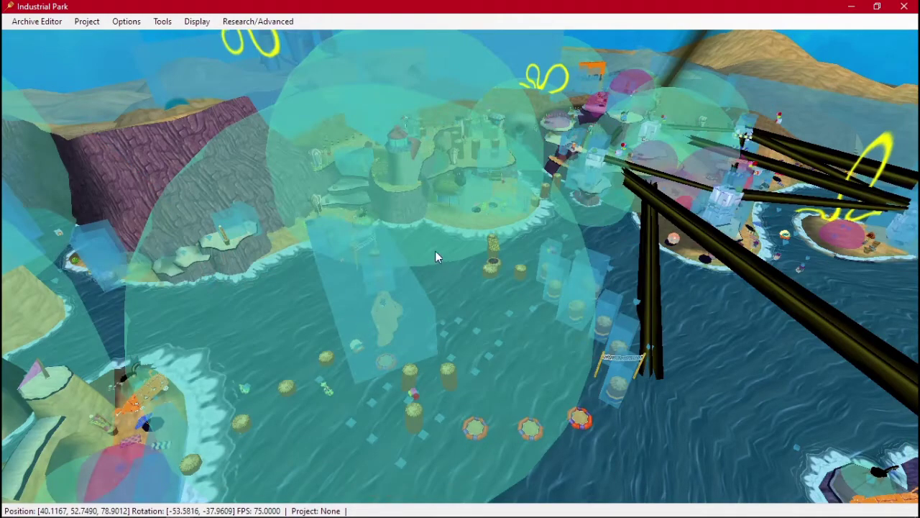
scroll(268, 215, down, 6)
middle_drag(435, 251, 237, 145)
click(197, 21)
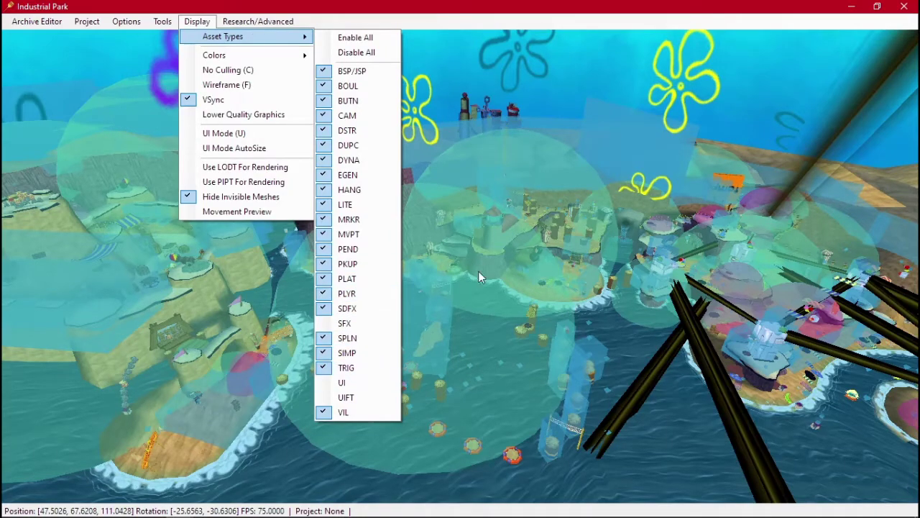
click(373, 368)
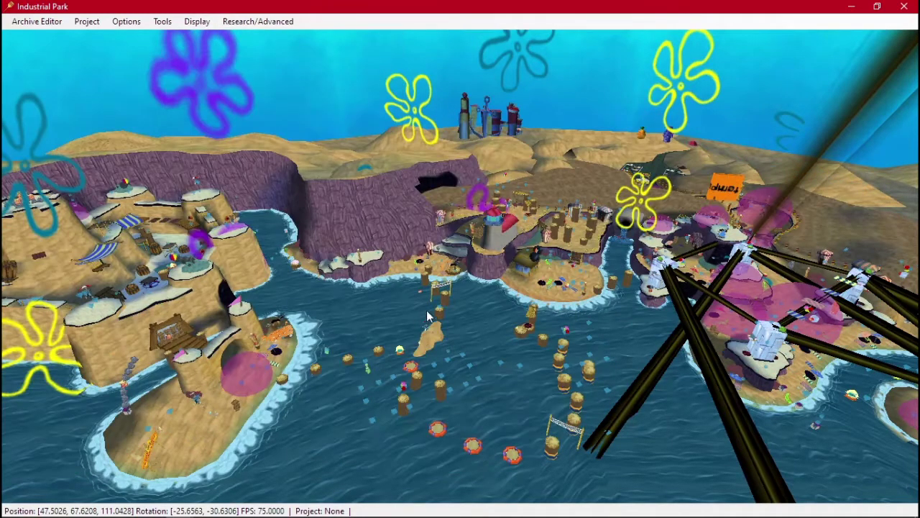
- Reopen the gl01.HIP archive editor window over the level view
middle_drag(652, 165, 388, 192)
key(w)
click(37, 23)
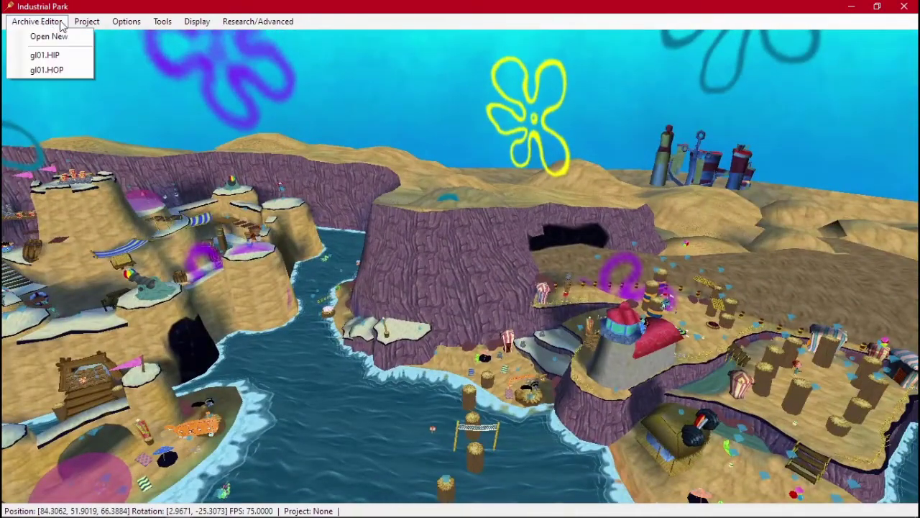
click(57, 63)
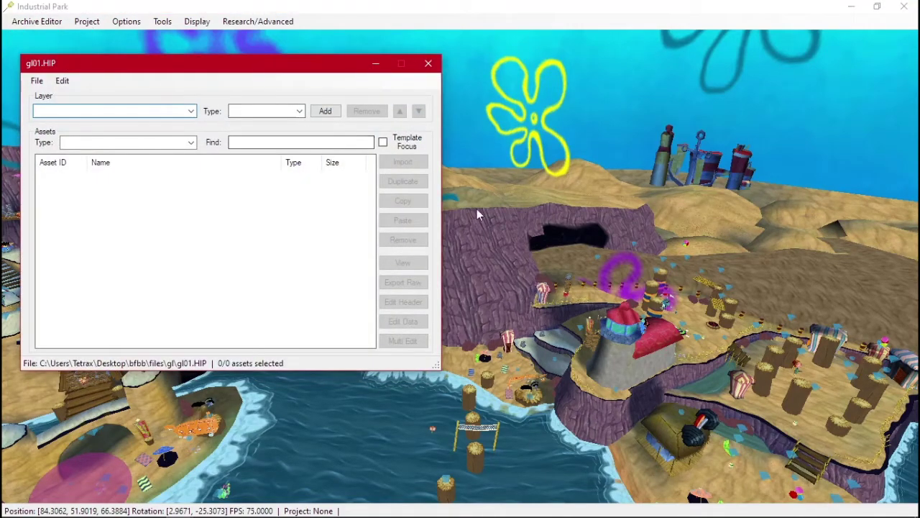
- Select the sky flowers in the level view and hide the SKYDOME_FLOWRS_MECH asset
middle_drag(506, 185, 817, 206)
middle_drag(630, 256, 792, 270)
key(w)
key(d)
key(a)
key(s)
key(d)
key(a)
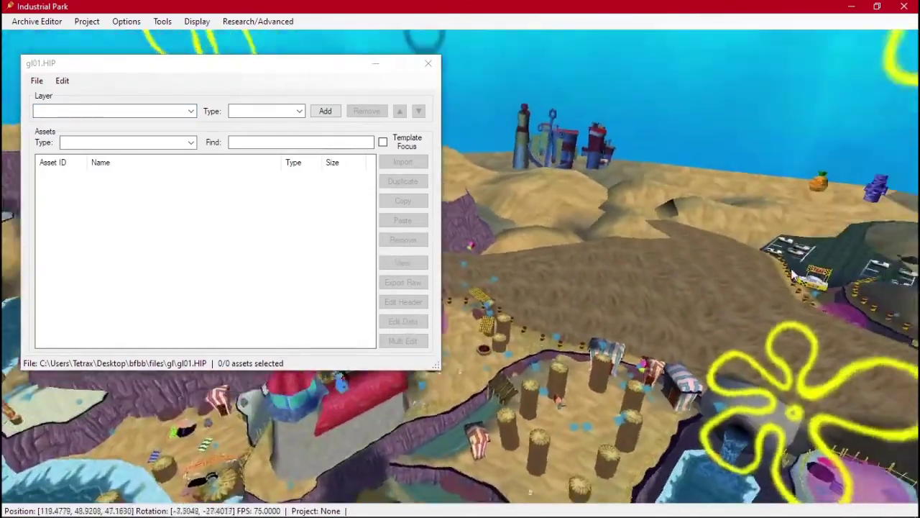
right_drag(793, 274, 696, 238)
click(696, 238)
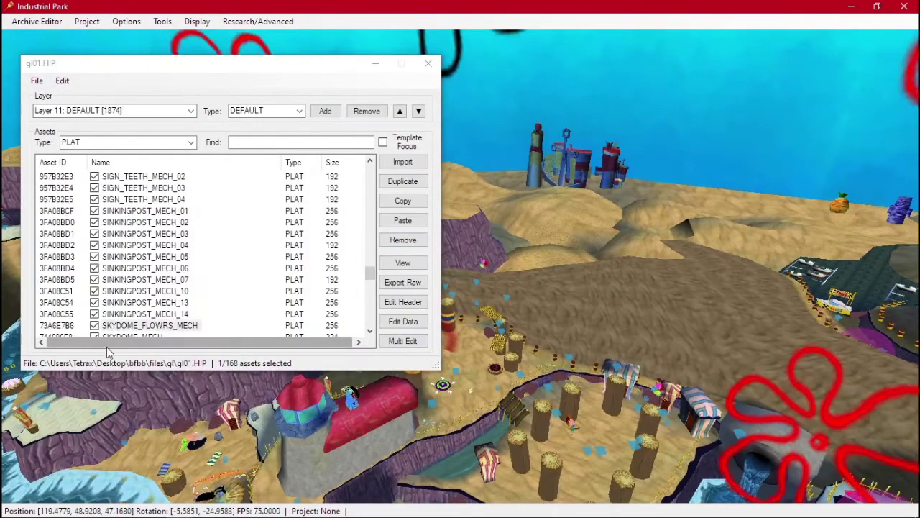
click(97, 325)
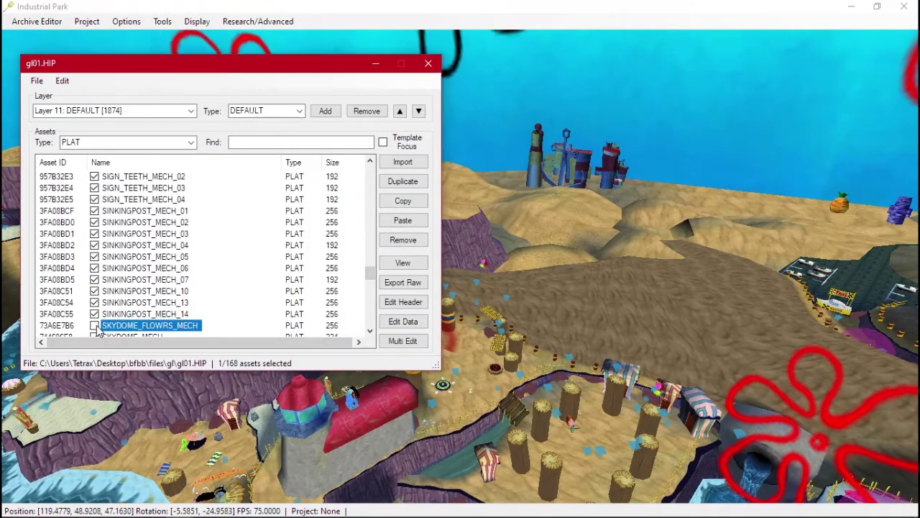
- Hide the SKYDOME_MECH asset as well and clear the asset selection
click(147, 314)
scroll(151, 319, down, 1)
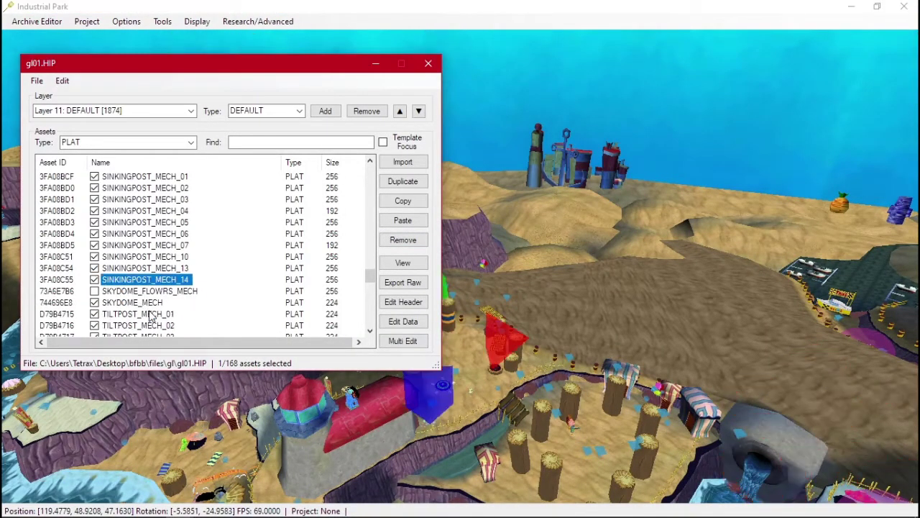
click(95, 303)
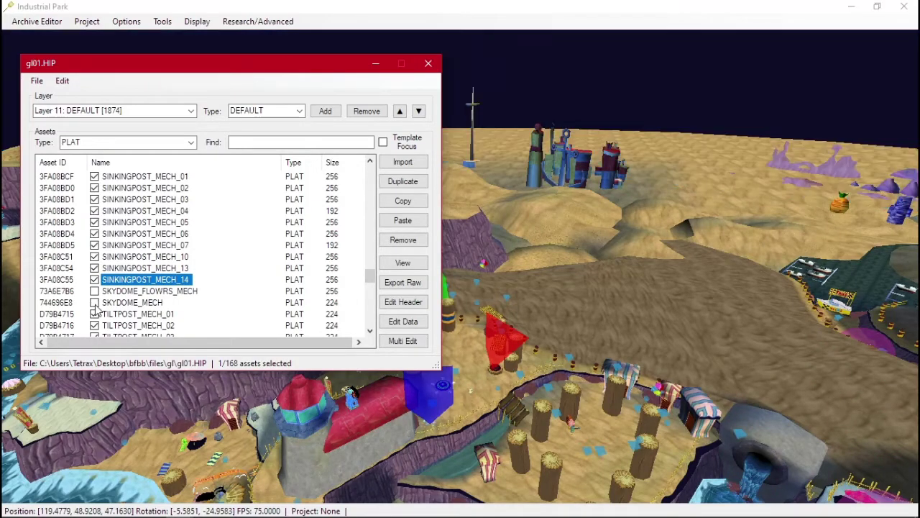
click(94, 303)
click(95, 303)
click(634, 267)
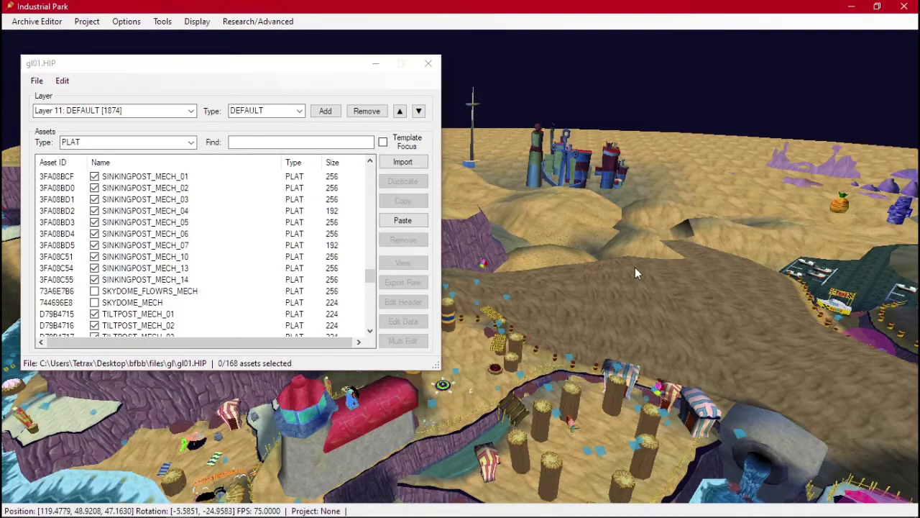
- Look closer at the beach posts and go through the layer list of gl01.HIP
middle_drag(621, 269, 639, 261)
key(w)
key(a)
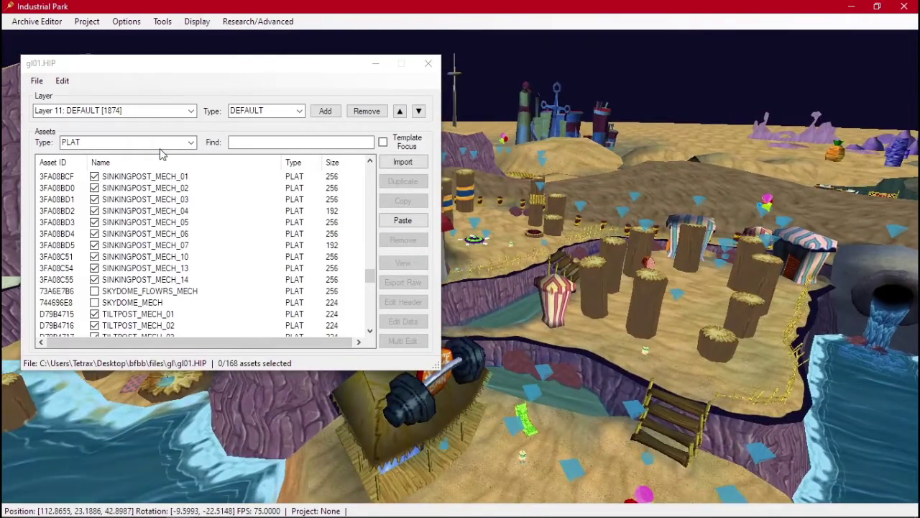
click(191, 110)
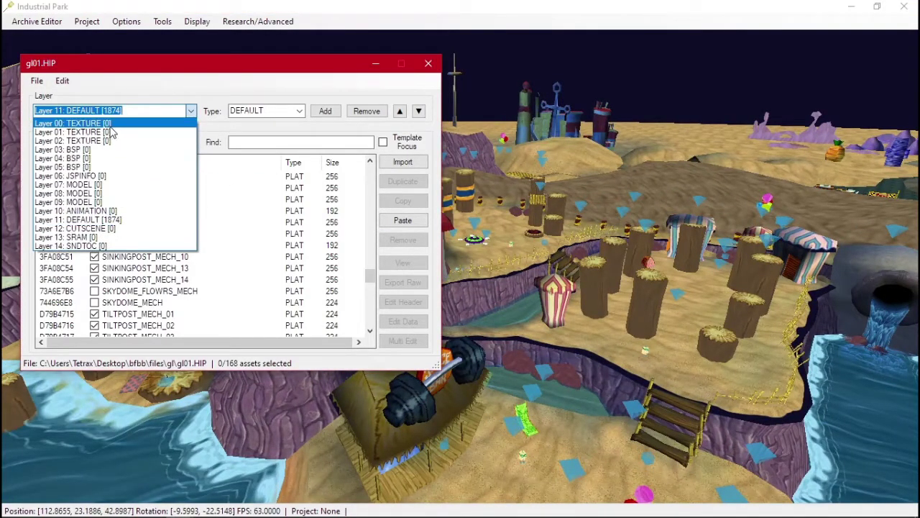
click(119, 124)
- Select the wooden post POST_SIMP_26 in the level, open its asset data and review its entity properties
click(650, 286)
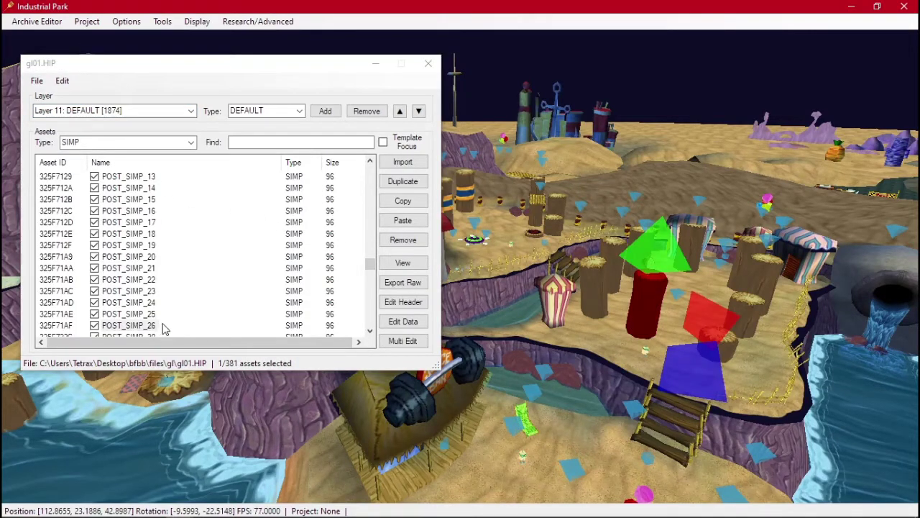
scroll(164, 328, down, 1)
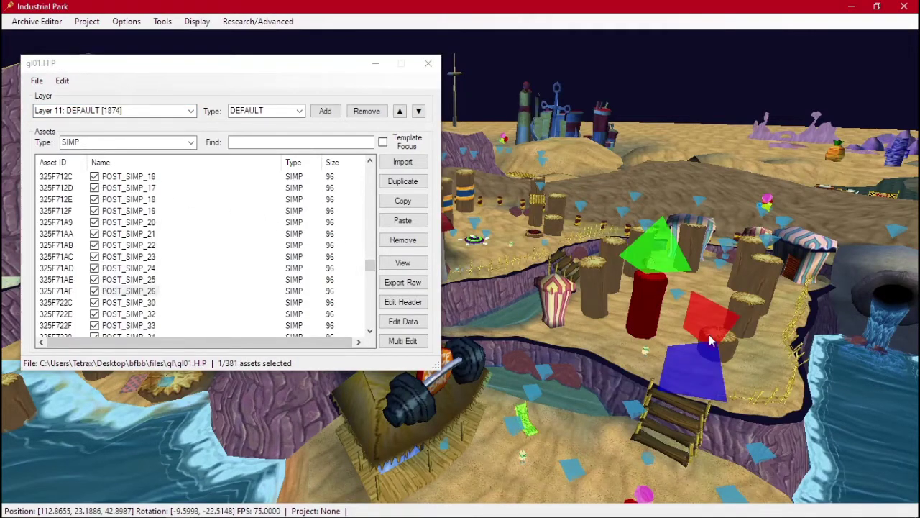
click(144, 291)
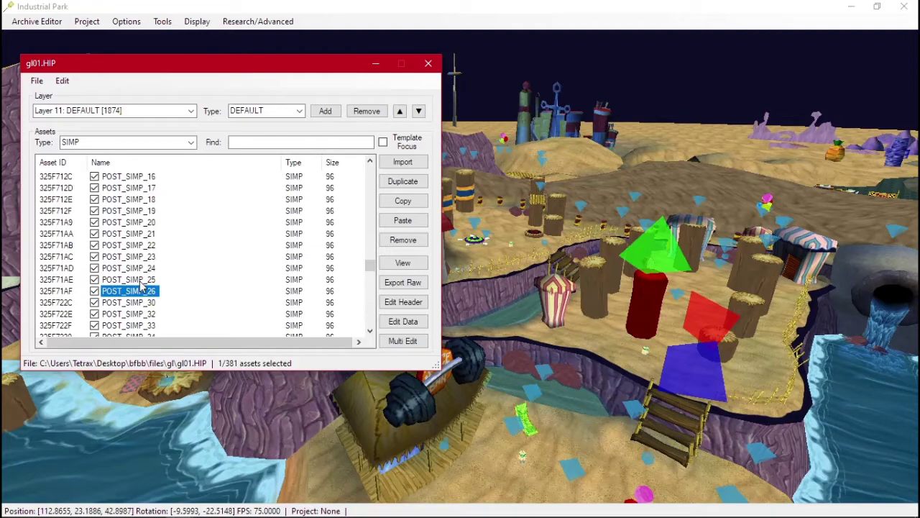
click(402, 321)
scroll(205, 162, up, 2)
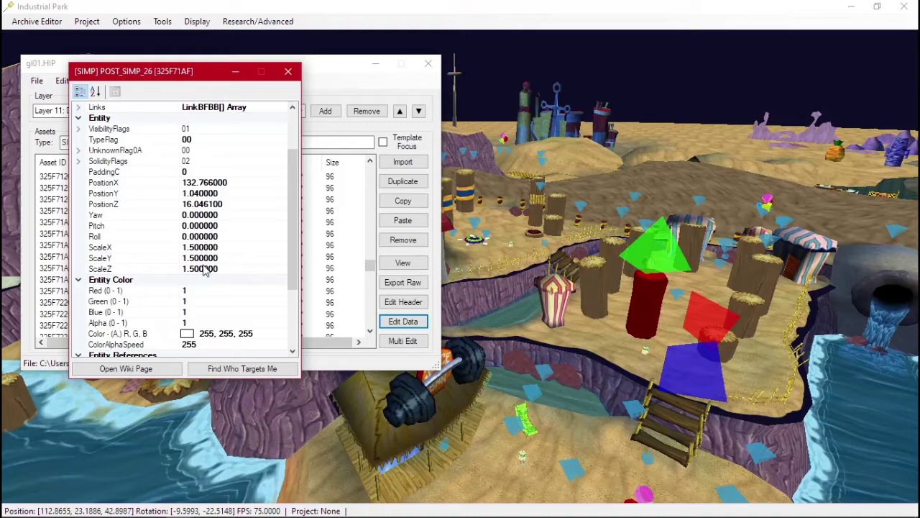
scroll(205, 268, down, 2)
scroll(203, 264, down, 1)
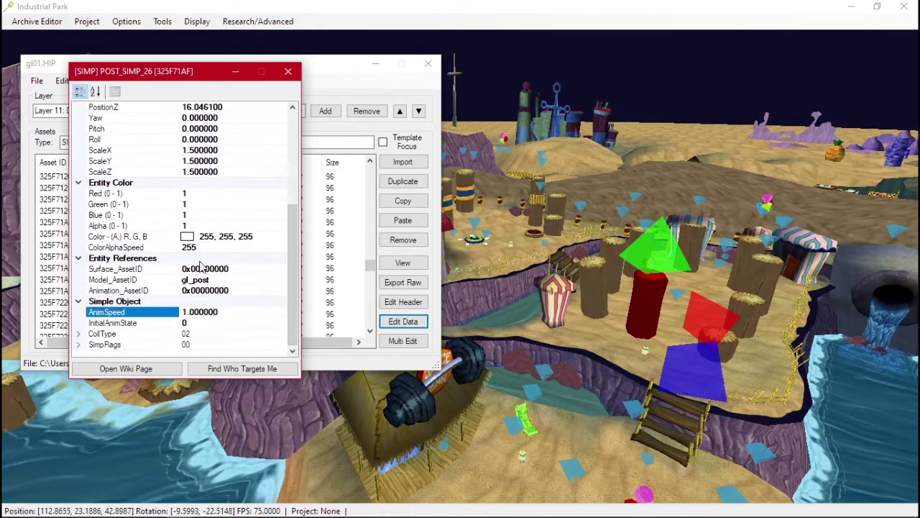
scroll(190, 288, up, 1)
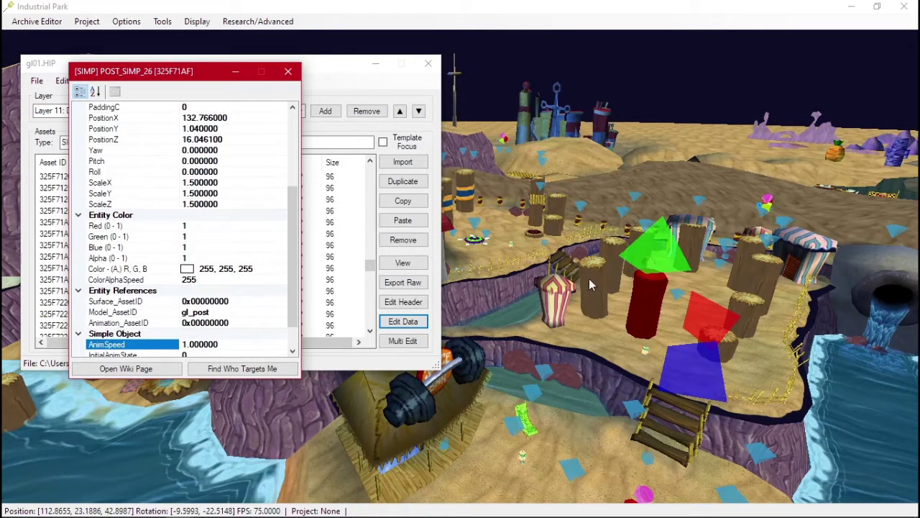
- Get a closer view of the deselected post and set the Red entity color of POST_SIMP_26 to 0
key(d)
key(w)
middle_drag(619, 279, 533, 331)
right_drag(533, 332, 622, 330)
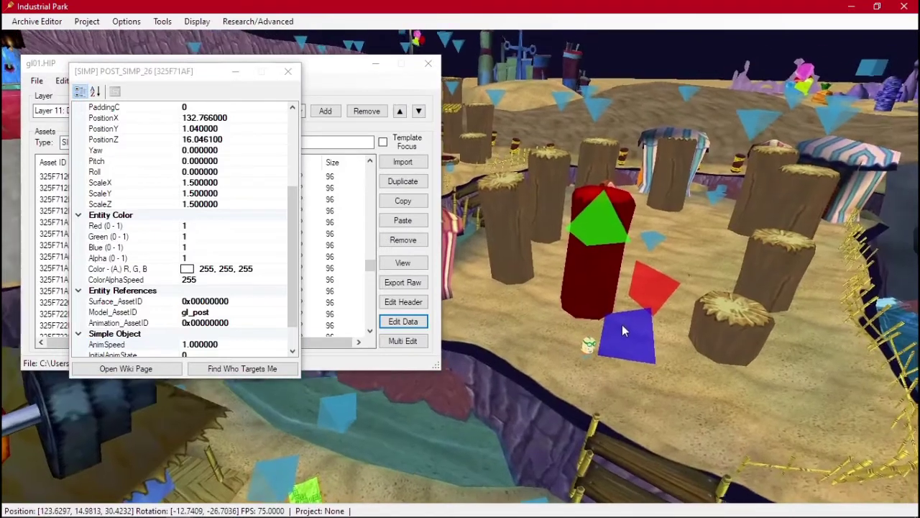
click(708, 239)
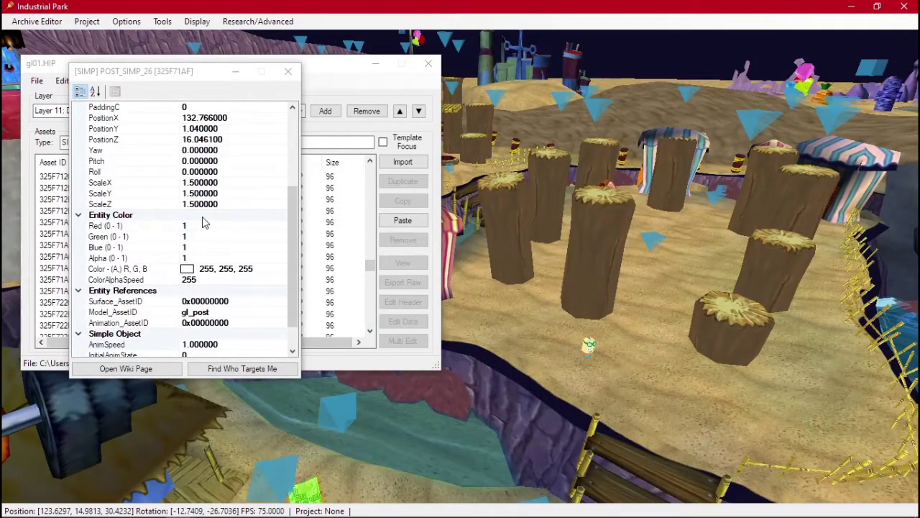
click(202, 225)
text(0)
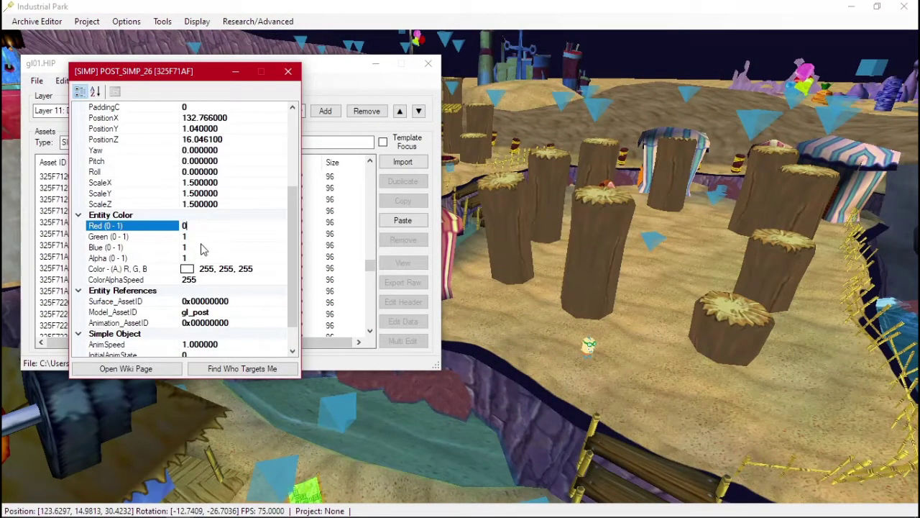
click(204, 238)
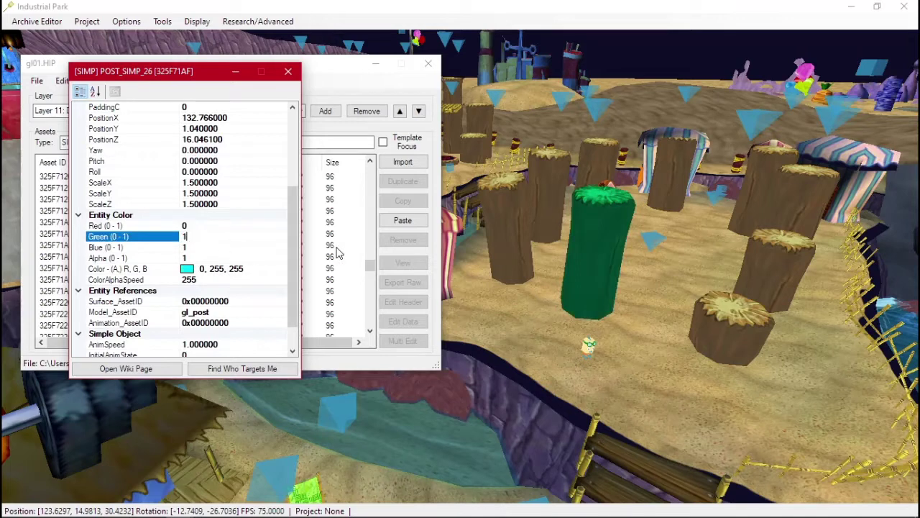
- Set the Yaw of POST_SIMP_26 to 45
scroll(200, 264, up, 1)
click(200, 258)
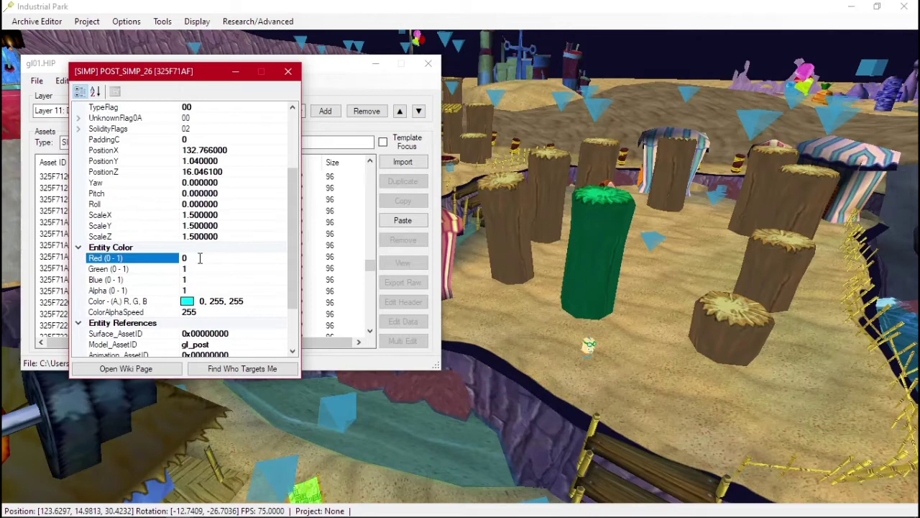
click(209, 184)
text(45)
key(Return)
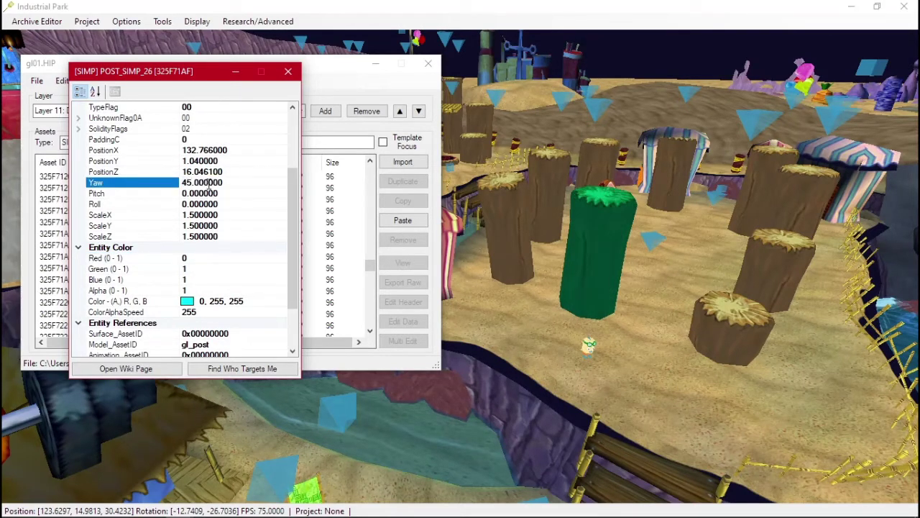
- Try a Pitch of 45 on POST_SIMP_26
click(201, 193)
text(45)
key(Return)
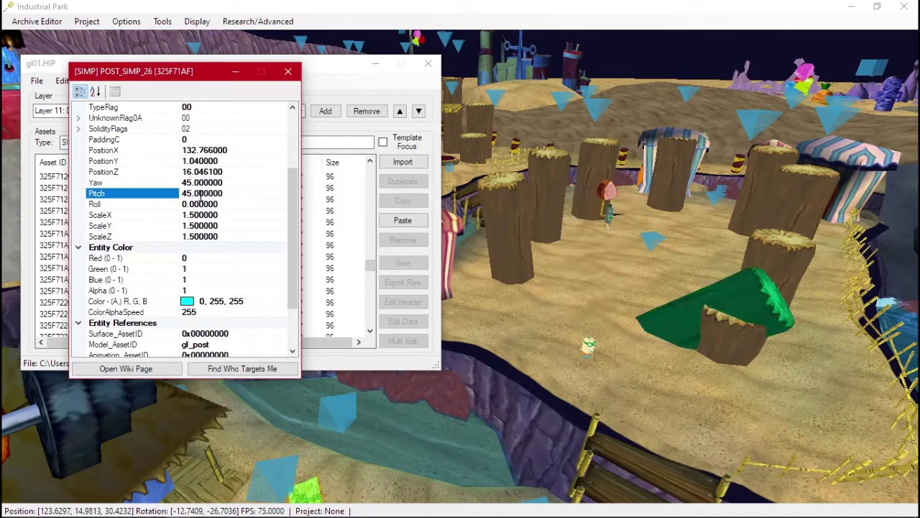
- Set the Pitch of POST_SIMP_26 to 10 and its Roll to 5
click(201, 193)
text(10)
key(Return)
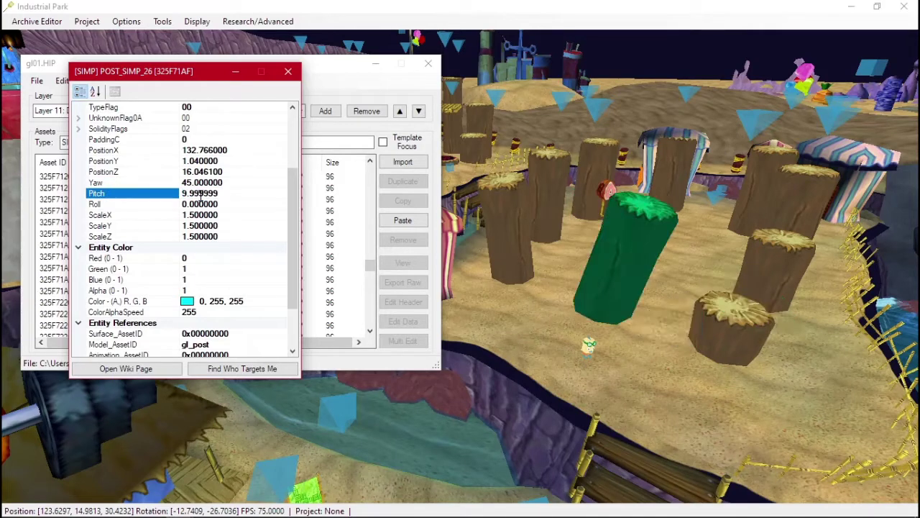
click(203, 205)
text(5)
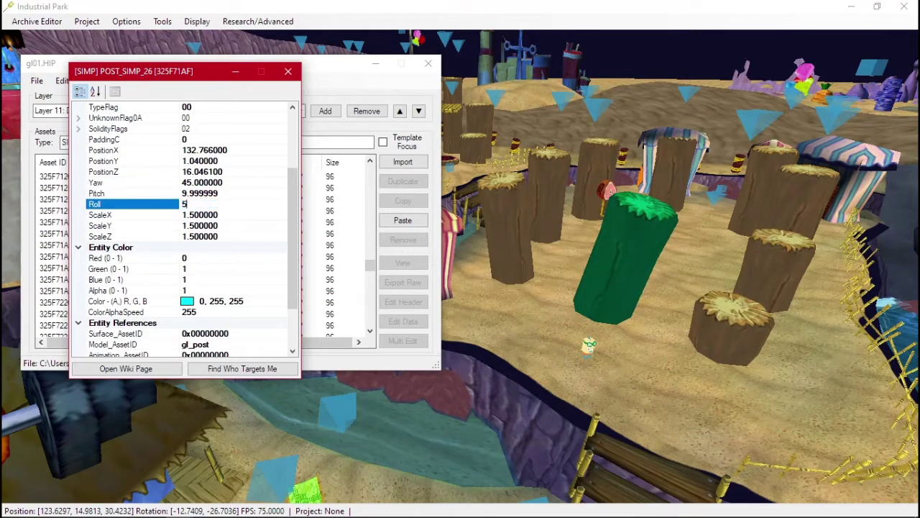
key(Return)
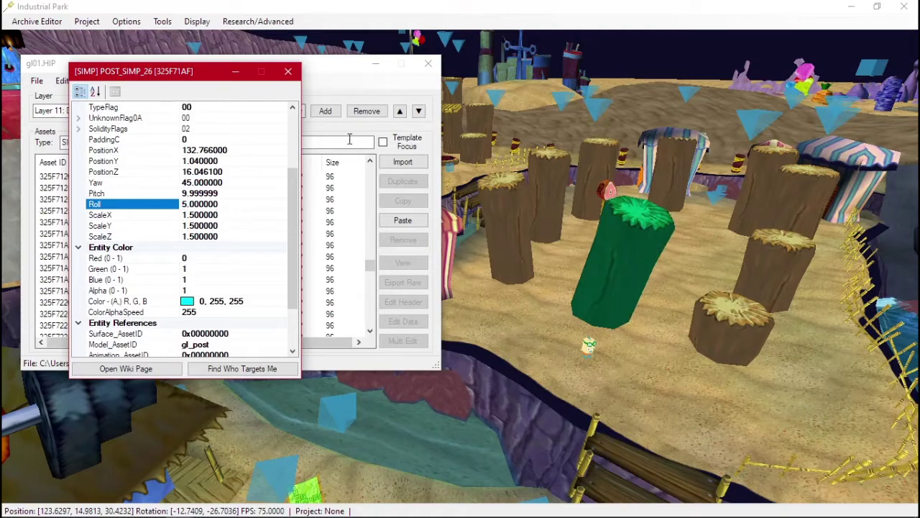
- Close the asset data, put the archive editor away and lower the selected green post along its vertical axis in the level
click(287, 71)
click(376, 63)
click(590, 267)
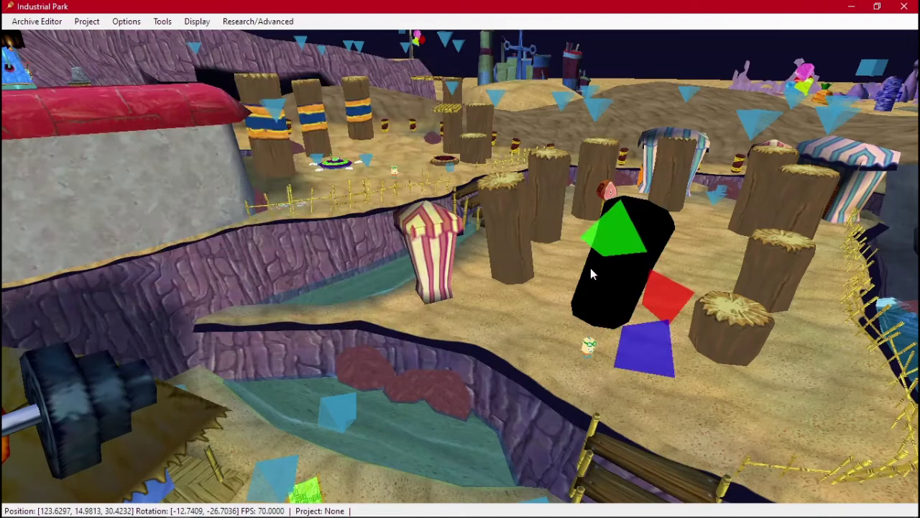
drag(622, 239, 586, 307)
- Switch the gizmo to Rotation and tilt the green post further over in the level
right_click(586, 308)
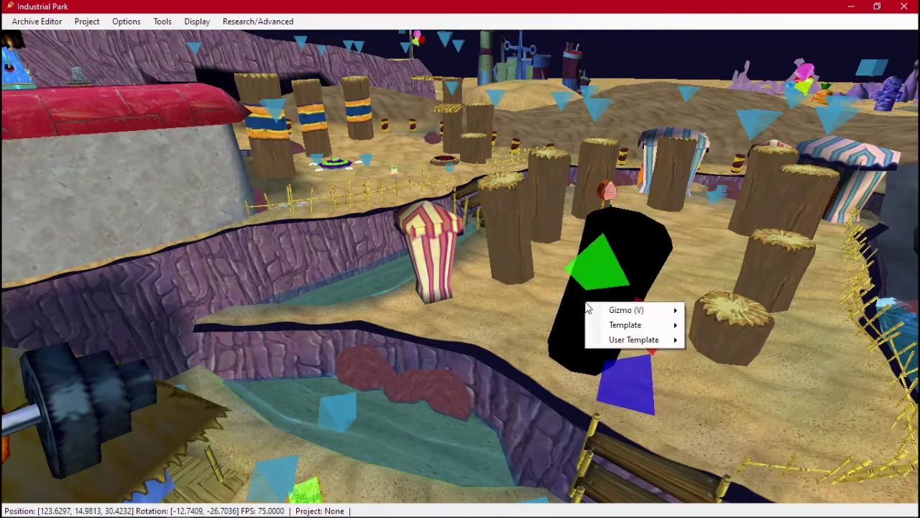
mouse_move(656, 317)
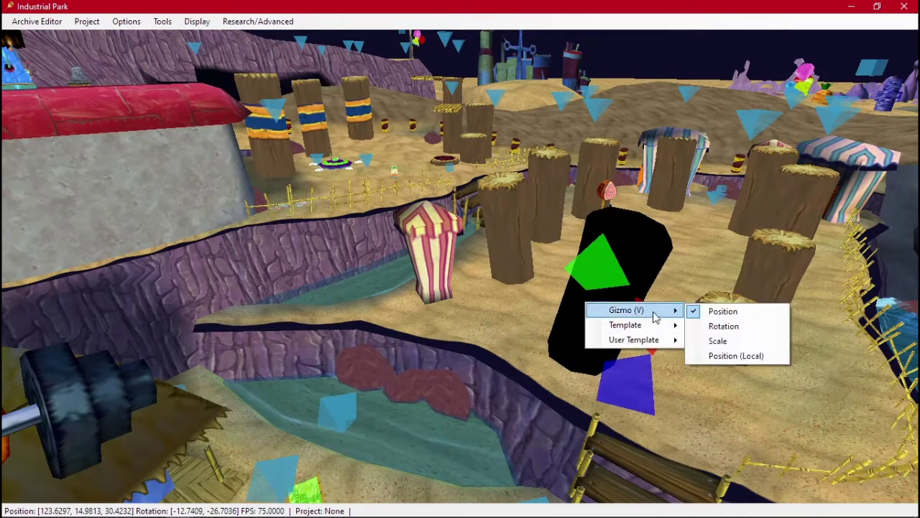
click(710, 327)
middle_drag(709, 325, 624, 287)
right_drag(624, 286, 624, 232)
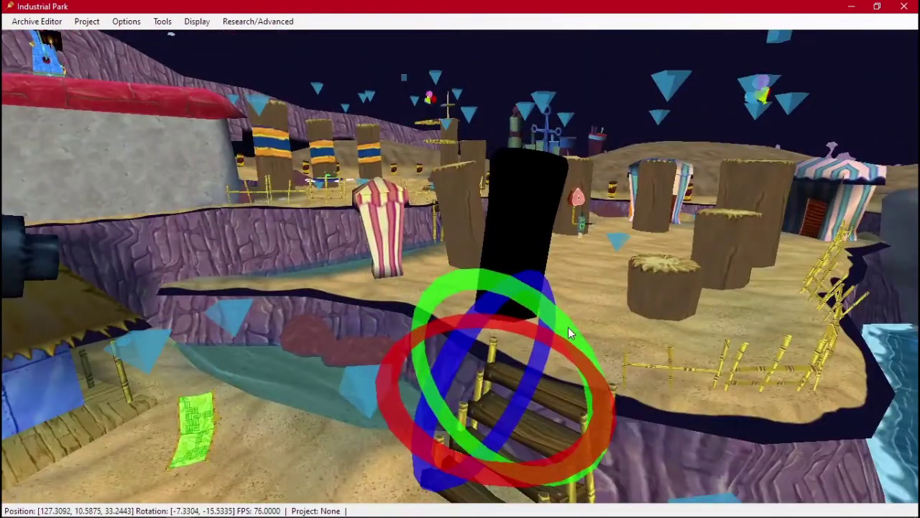
mouse_move(568, 327)
mouse_down()
mouse_move(548, 306)
mouse_move(582, 336)
mouse_up()
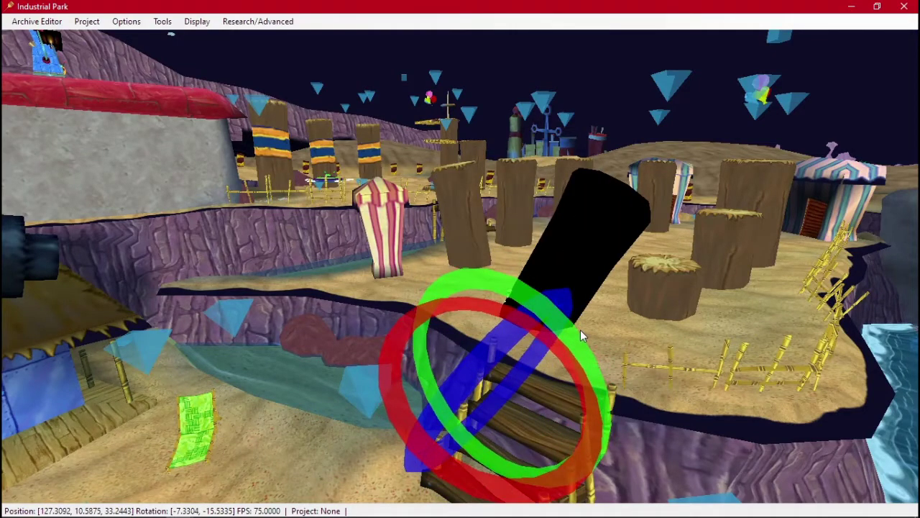
- Resize the tilted post with the Scale gizmo, then leave the scale mode
key(v)
key(v)
click(552, 294)
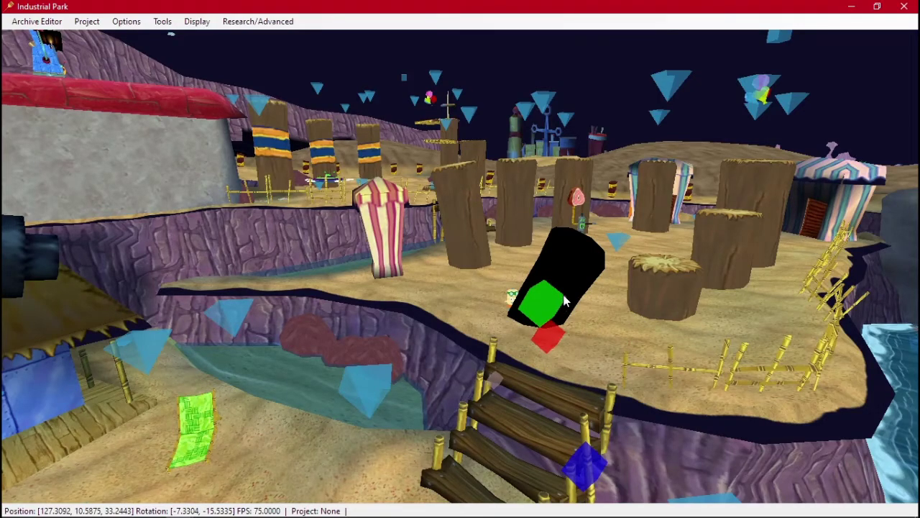
key(v)
- Inspect the tilted post from several angles and distances, then deselect it
right_drag(571, 292, 583, 266)
scroll(605, 123, up, 6)
middle_drag(583, 265, 598, 157)
right_drag(598, 157, 575, 252)
middle_drag(575, 252, 555, 365)
scroll(555, 365, down, 6)
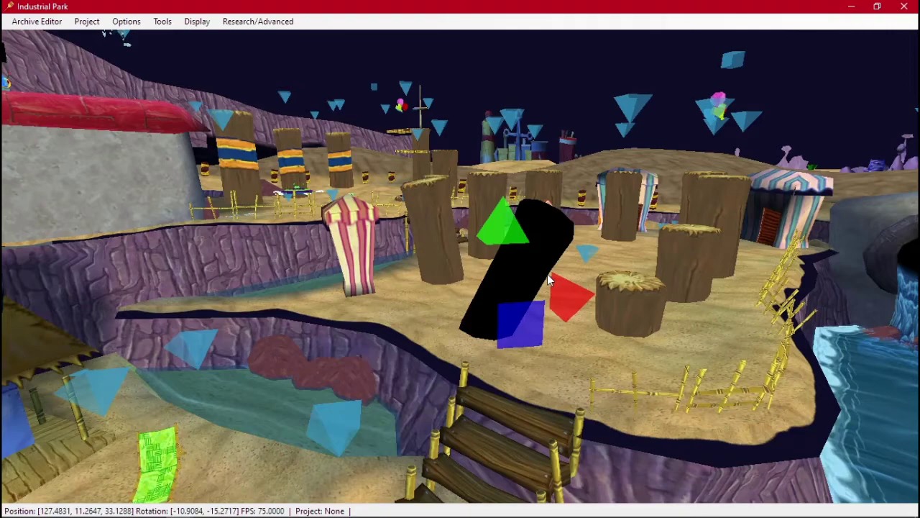
scroll(522, 248, up, 3)
middle_drag(527, 148, 449, 232)
right_drag(442, 233, 432, 261)
middle_drag(431, 261, 395, 286)
scroll(457, 251, down, 5)
middle_drag(473, 250, 515, 246)
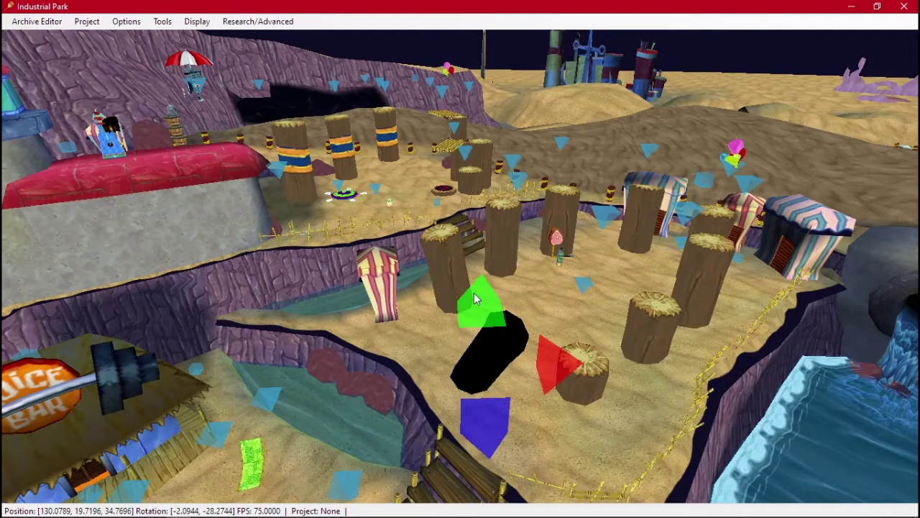
click(546, 283)
click(535, 306)
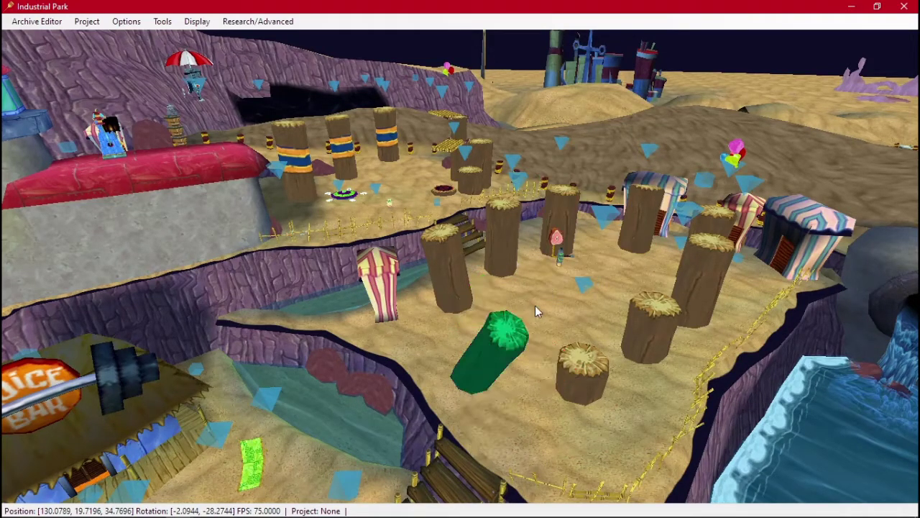
- Turn on Movement Preview, look at the moving assets around the level, and turn the preview off again
click(198, 23)
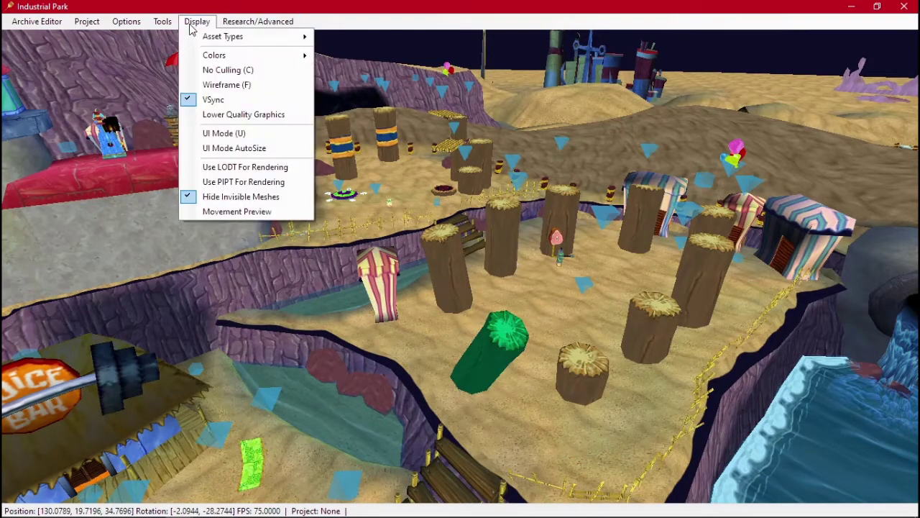
click(260, 213)
middle_drag(473, 252, 155, 213)
key(s)
right_drag(340, 247, 535, 311)
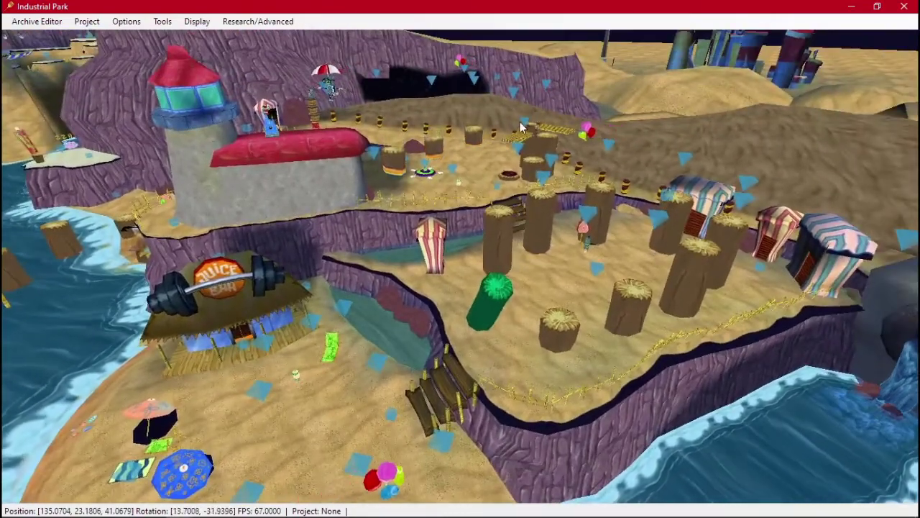
key(s)
middle_drag(456, 218, 755, 305)
middle_drag(72, 306, 919, 258)
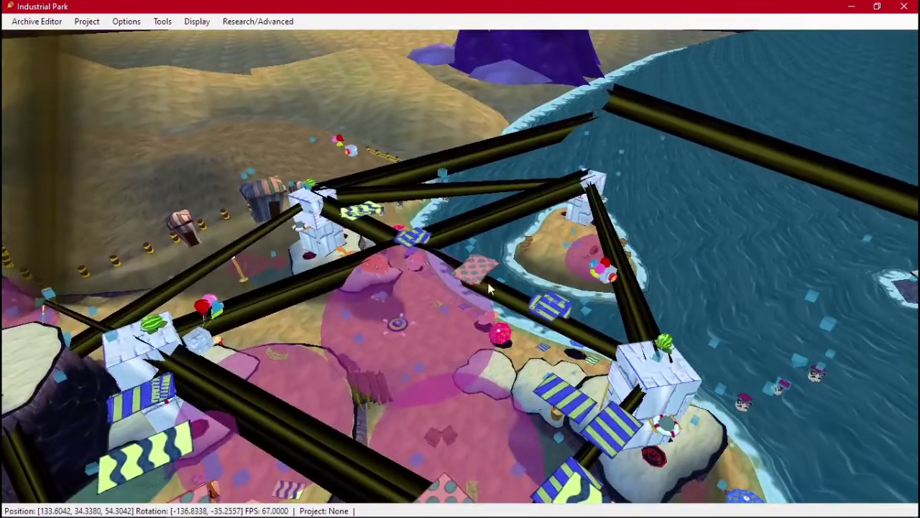
middle_drag(64, 297, 400, 315)
right_drag(399, 320, 586, 247)
key(w)
middle_drag(587, 241, 717, 221)
click(184, 24)
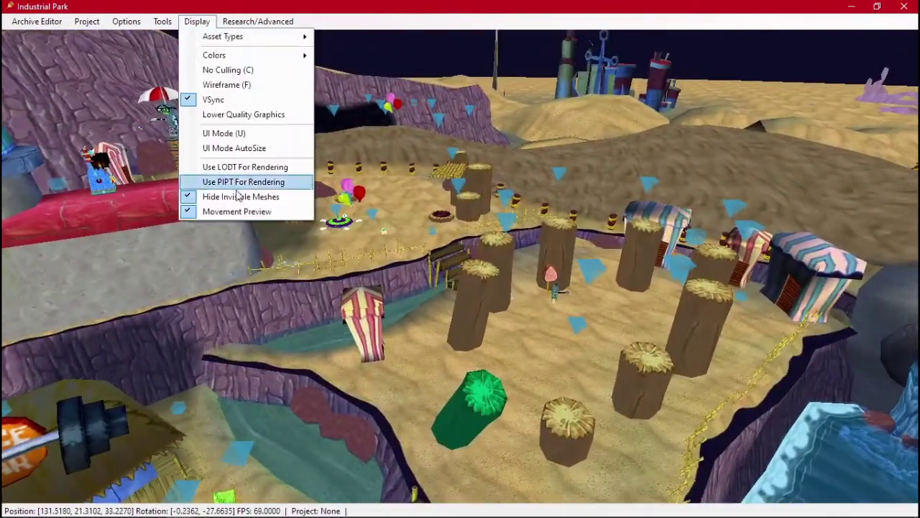
click(255, 209)
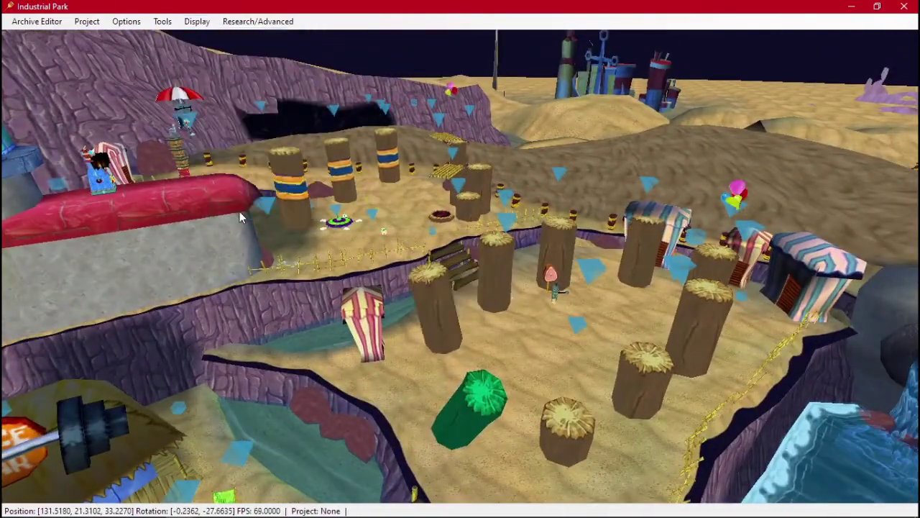
- Select the tilting post TILTPOST_MECH_11 in the level and open its asset data from the archive editor
click(443, 283)
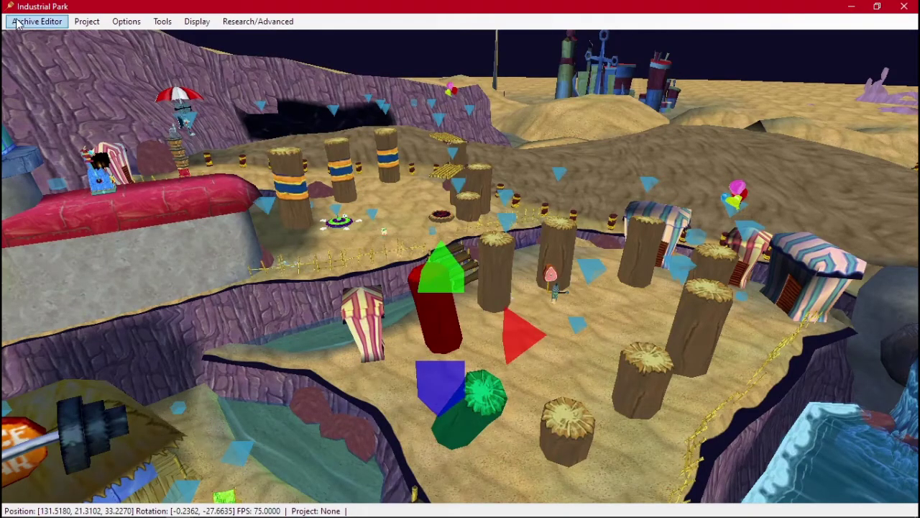
click(36, 21)
click(33, 55)
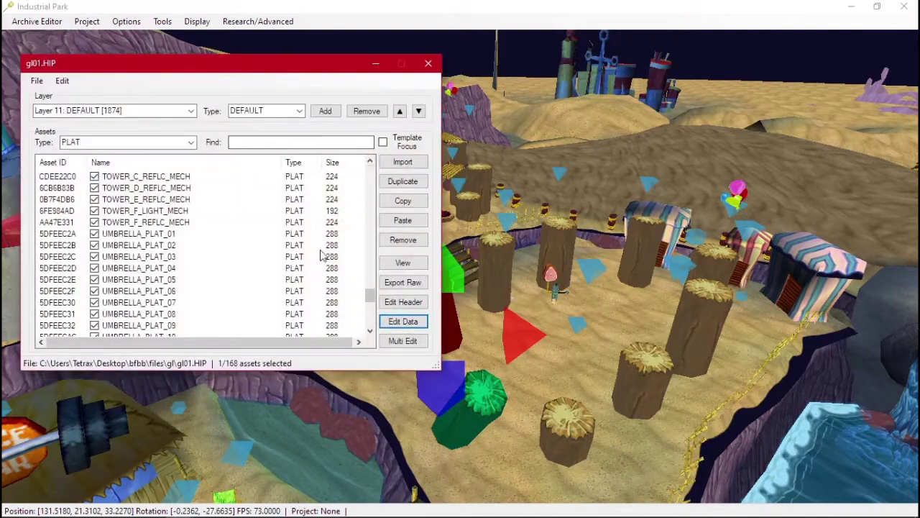
scroll(280, 306, up, 2)
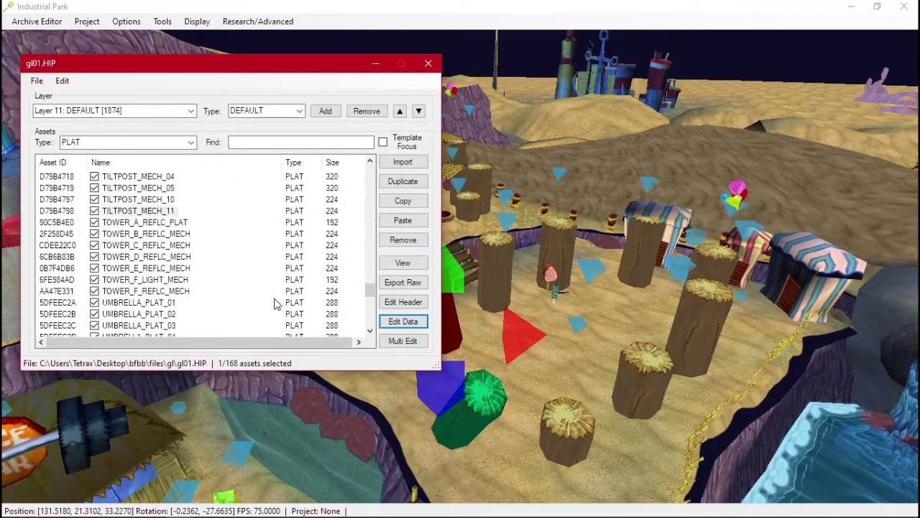
click(167, 212)
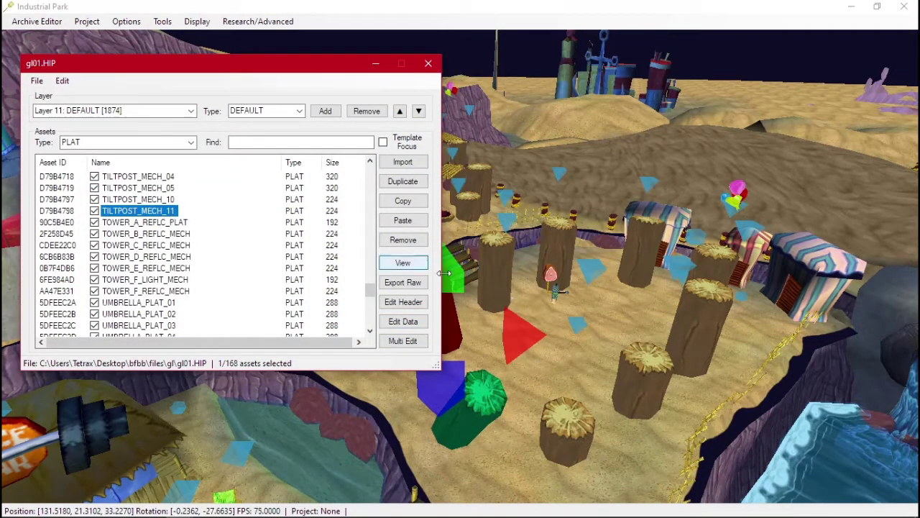
click(393, 321)
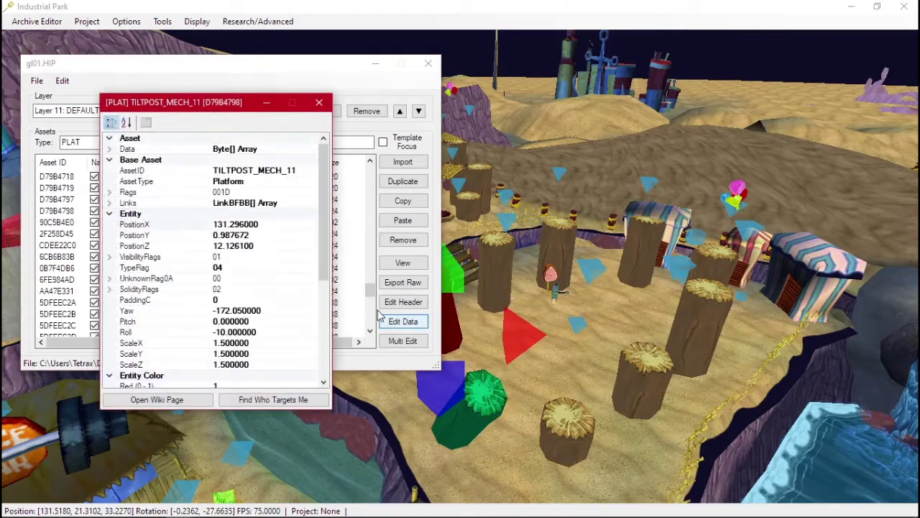
- Review the entity properties of TILTPOST_MECH_11, expand its Motion settings and get a closer view of the post
click(188, 223)
scroll(191, 219, down, 1)
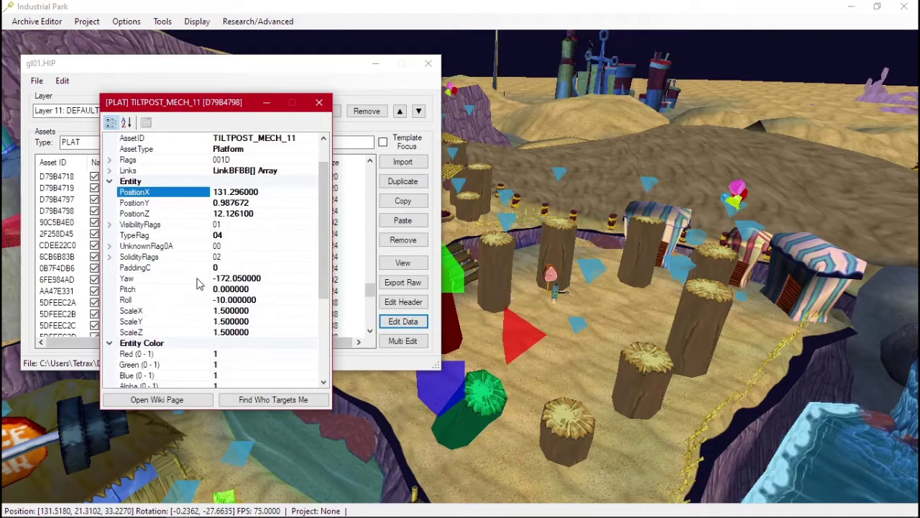
scroll(231, 273, down, 4)
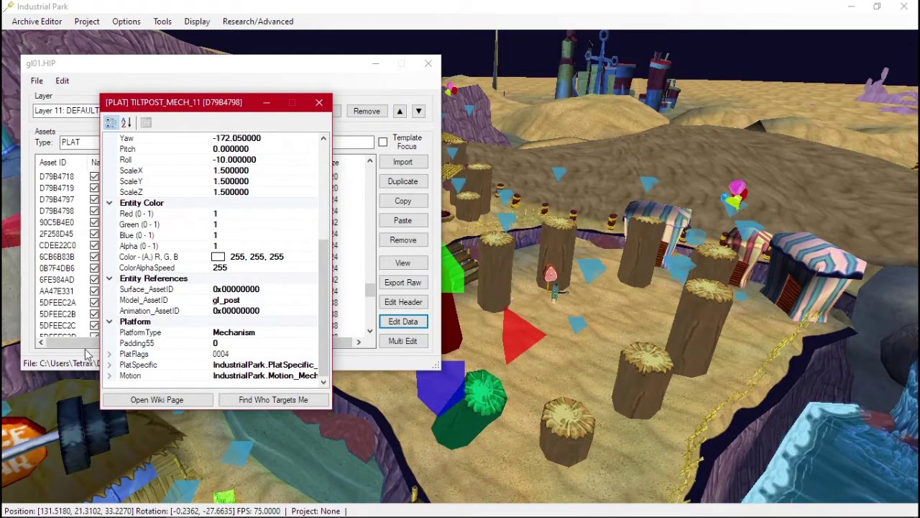
click(110, 375)
scroll(282, 307, down, 5)
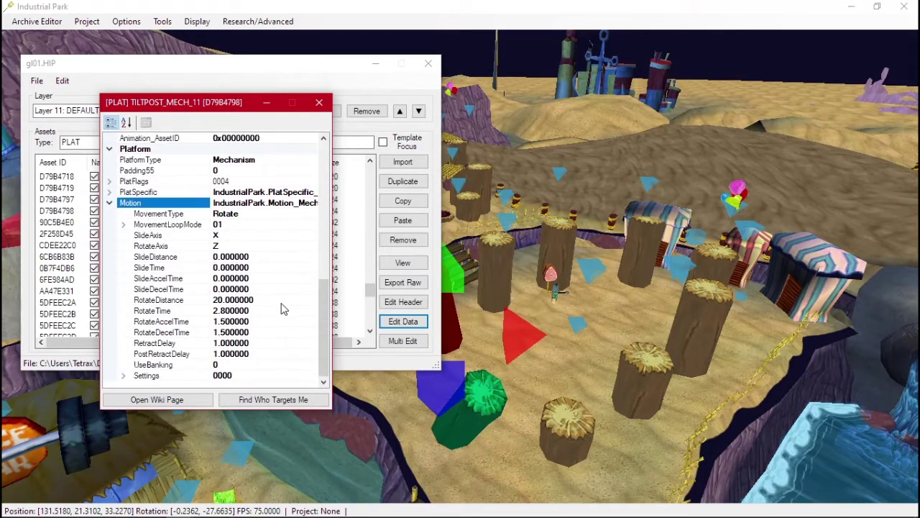
middle_drag(591, 337, 503, 354)
scroll(497, 359, up, 3)
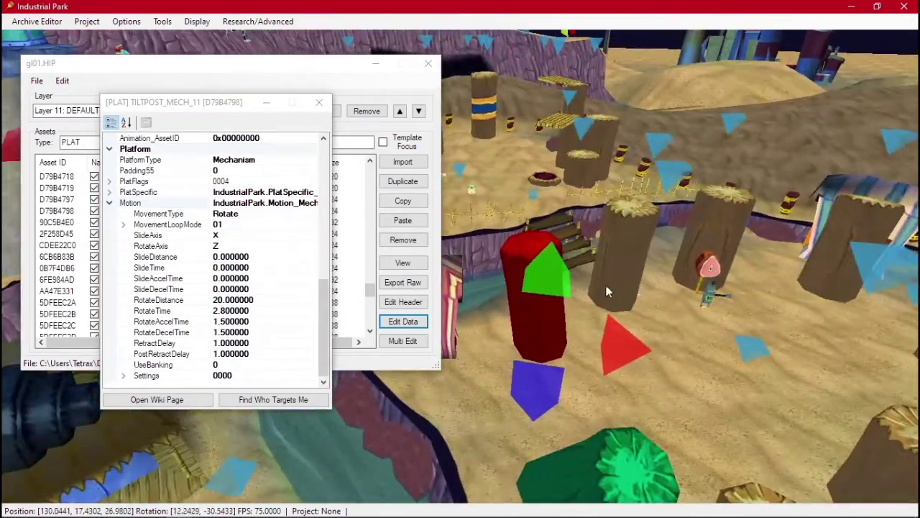
- Check the post's MovementType and RotateAxis, then set its RotateDistance to 40 and RotateTime to 1.4
click(250, 214)
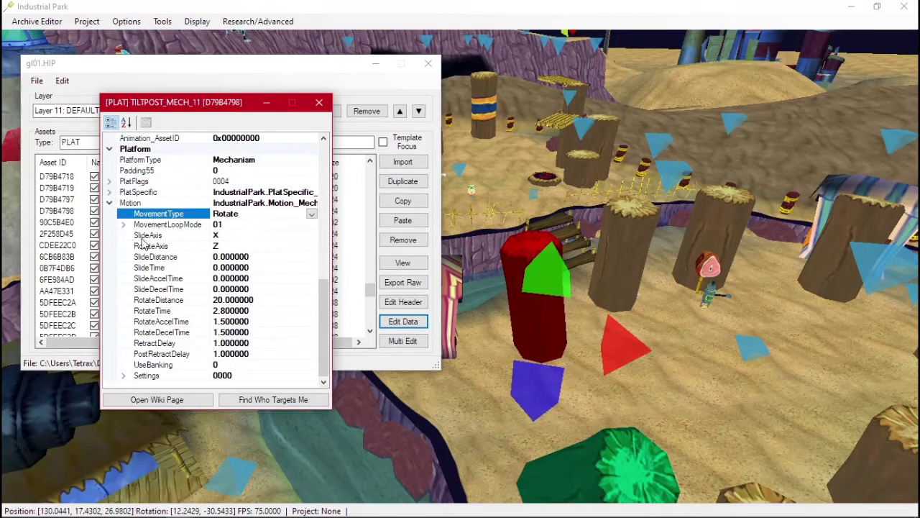
click(228, 245)
click(227, 300)
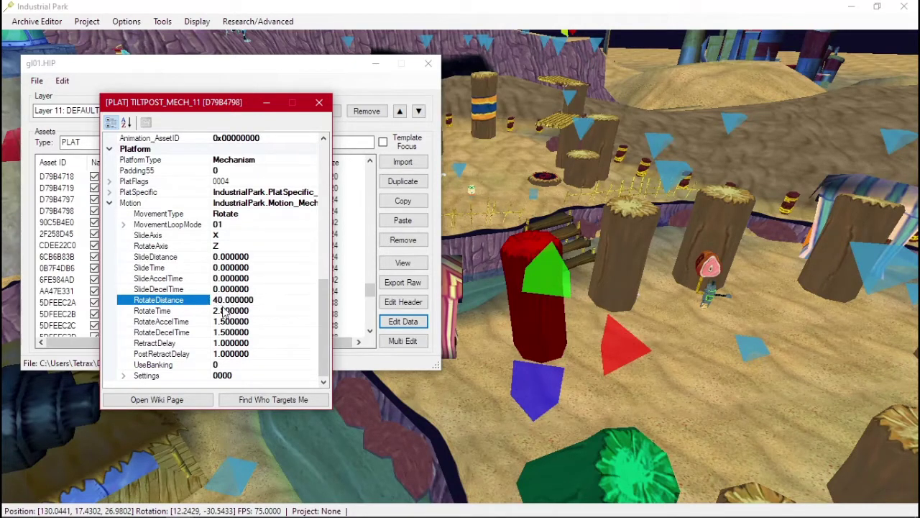
click(229, 311)
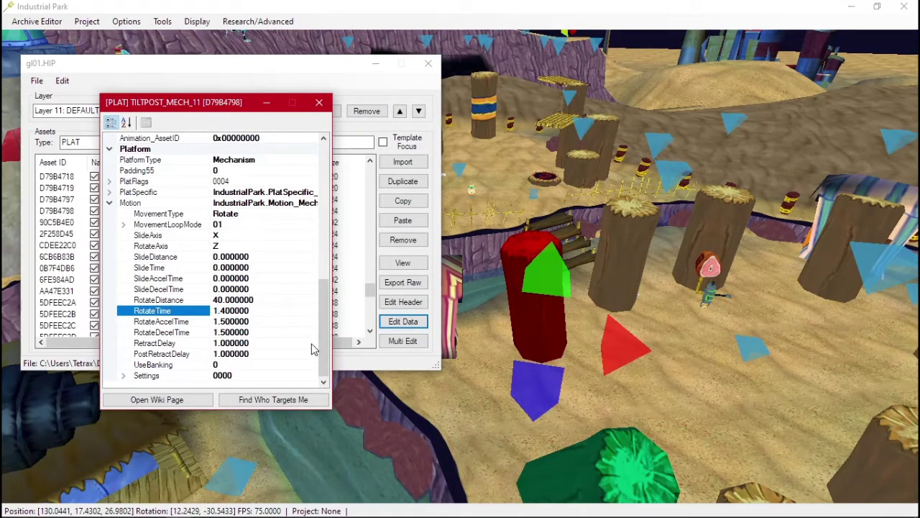
- Go through the post's RotateAccelTime, RotateDecelTime, RetractDelay and PostRetractDelay settings
click(228, 323)
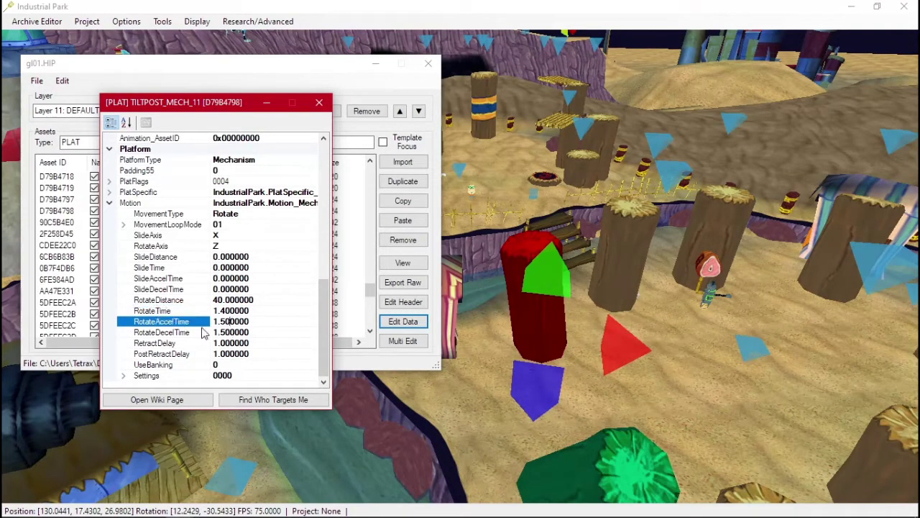
click(257, 332)
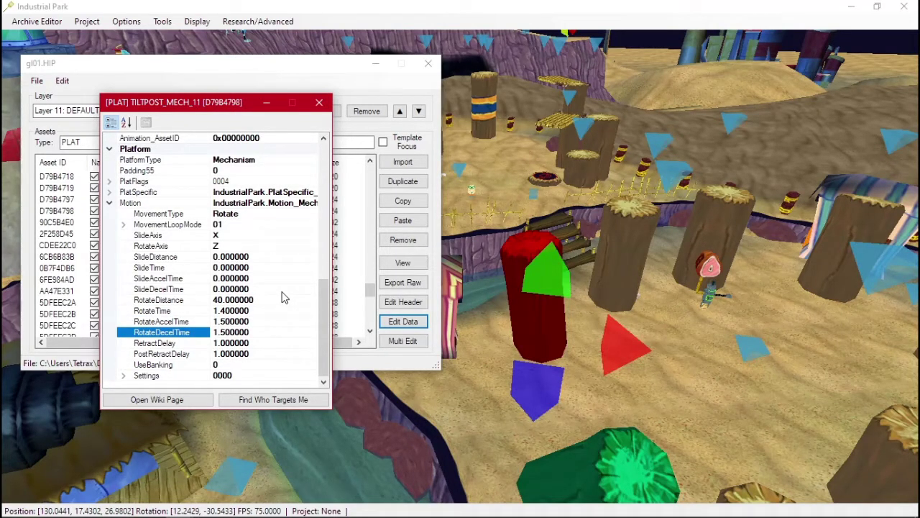
click(254, 343)
click(260, 353)
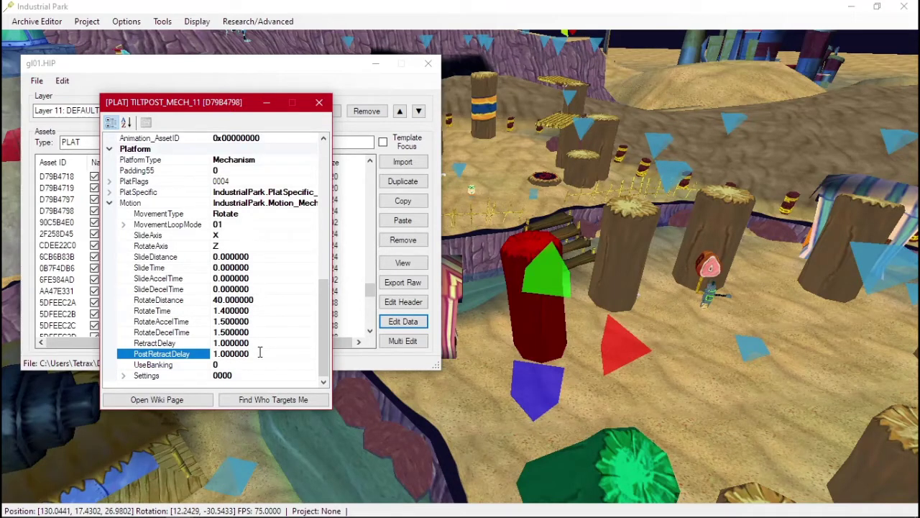
- Turn on Movement Preview, deselect the tilting post to watch its motion, and compare it with the RotateAccelTime and RotateDecelTime settings
click(211, 26)
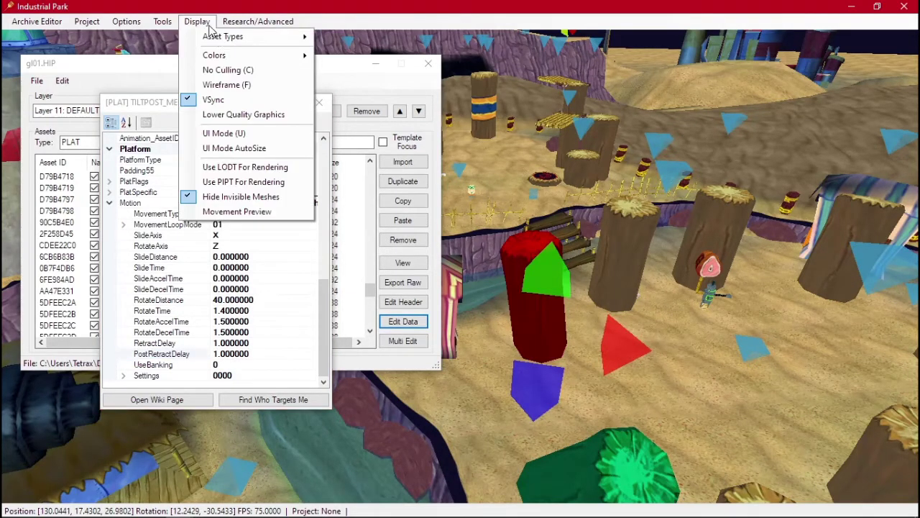
click(248, 211)
click(693, 397)
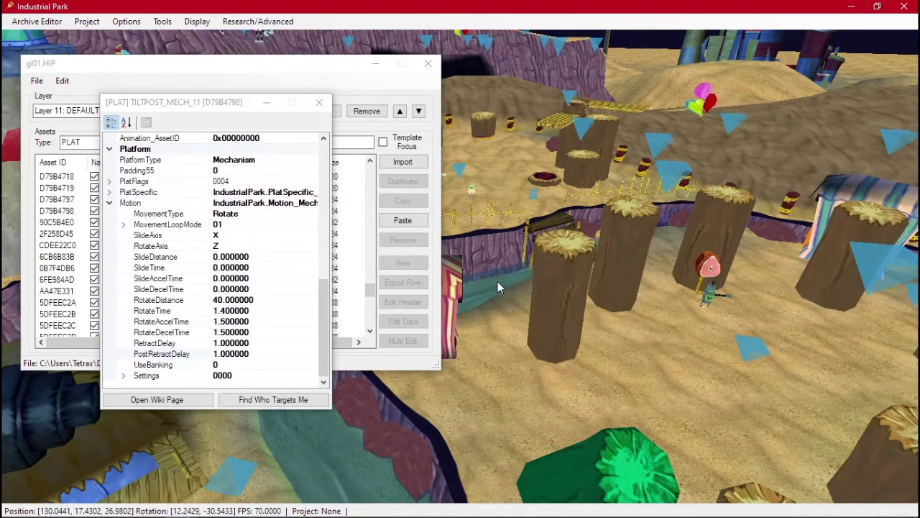
click(180, 321)
click(180, 332)
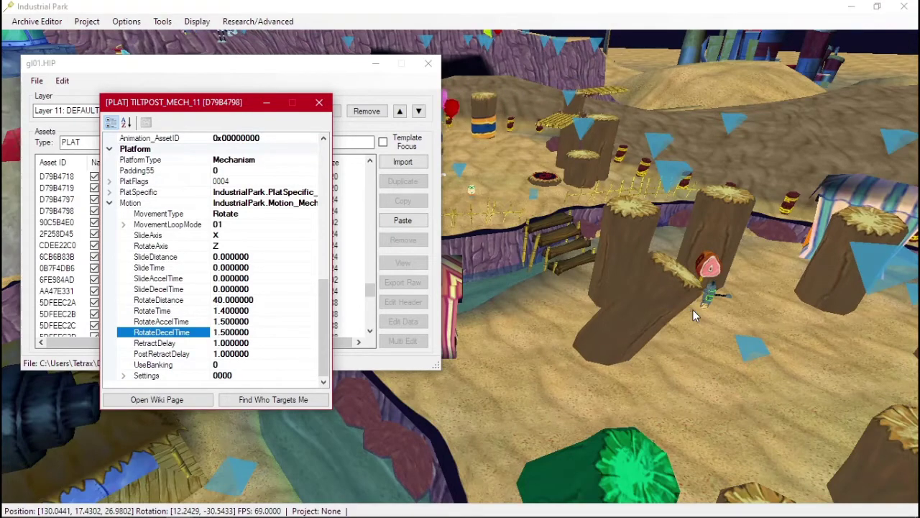
- Rotate the tilting post TILTPOST_MECH_11 with the rotation gizmo so its tilt direction changes, and return to the position gizmo
click(546, 283)
key(v)
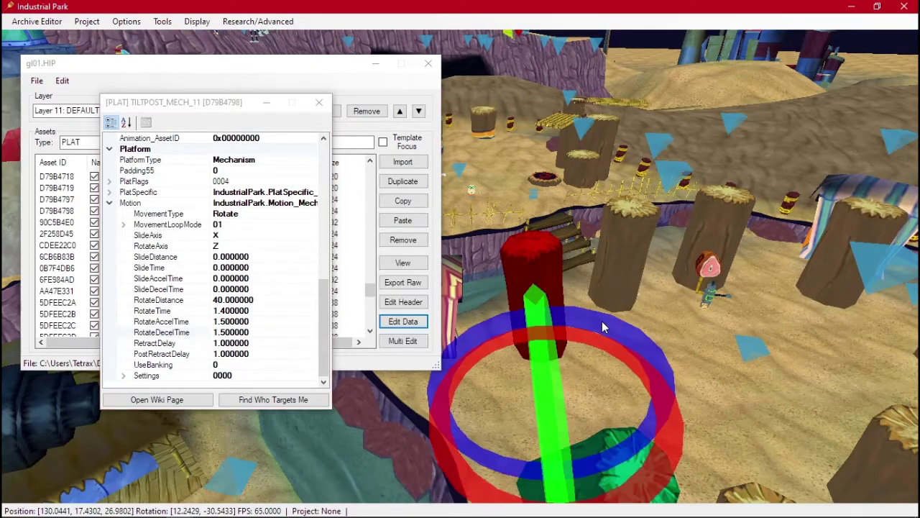
drag(642, 341, 633, 340)
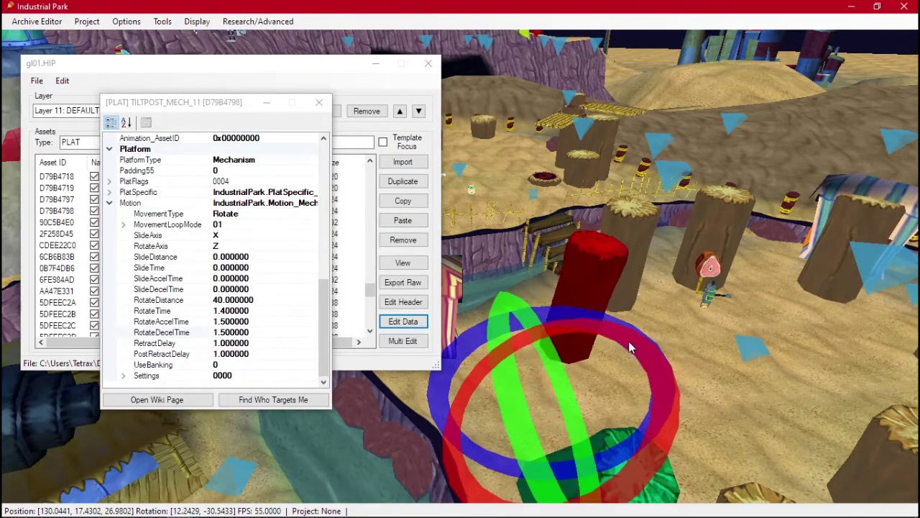
key(g)
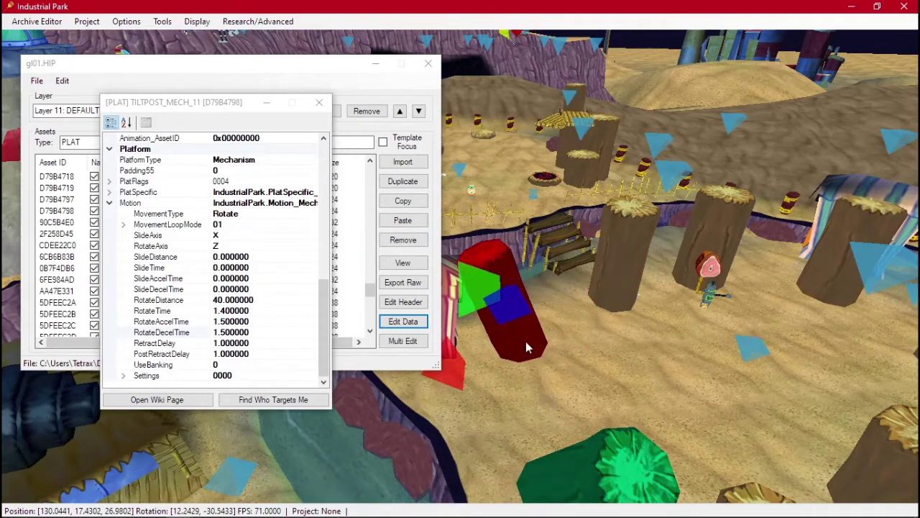
- Watch the rotated post's tilting motion in the level with the post deselected and selected, and turn off Movement Preview
click(569, 322)
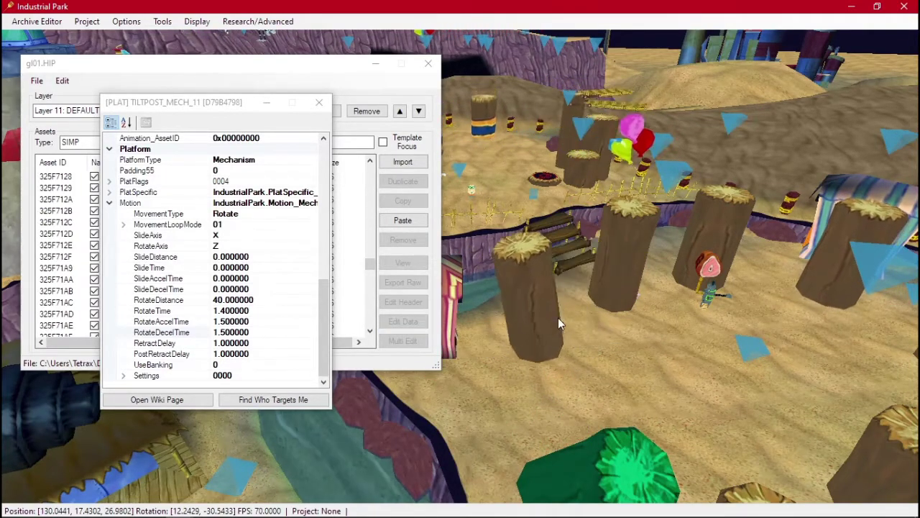
click(511, 327)
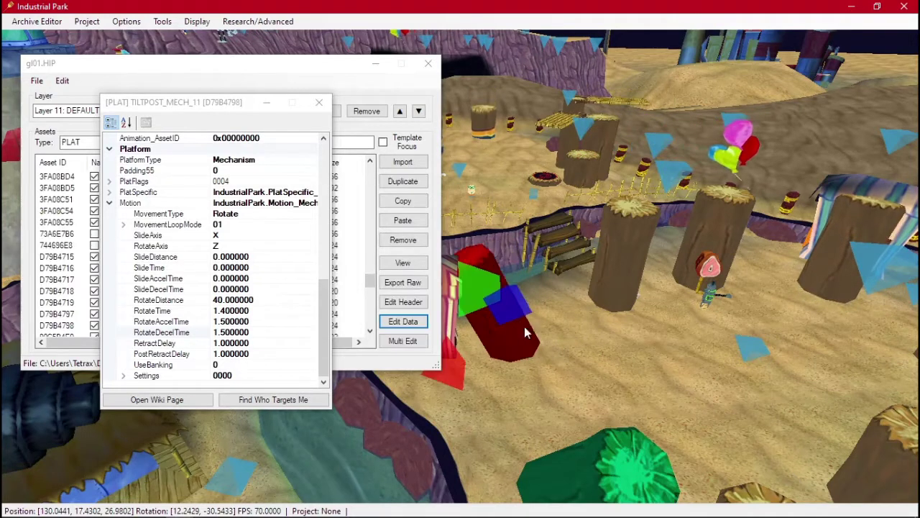
click(580, 319)
click(562, 330)
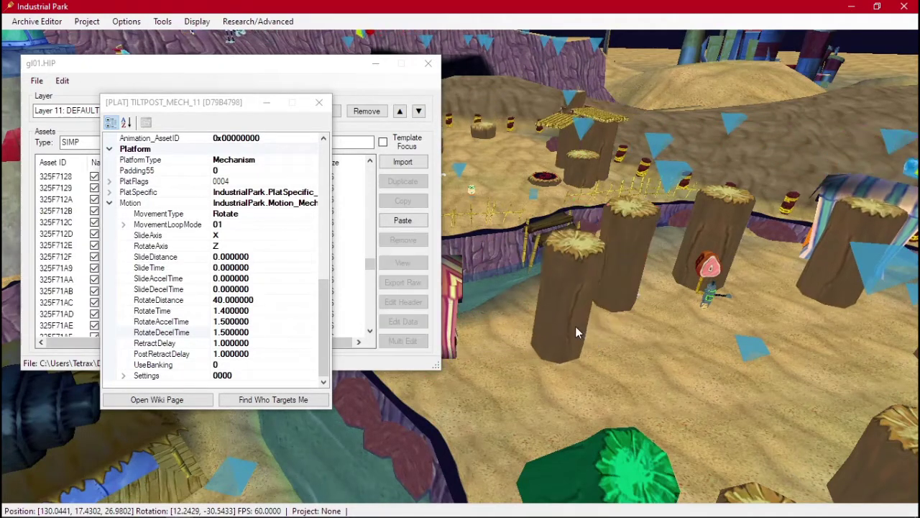
click(185, 23)
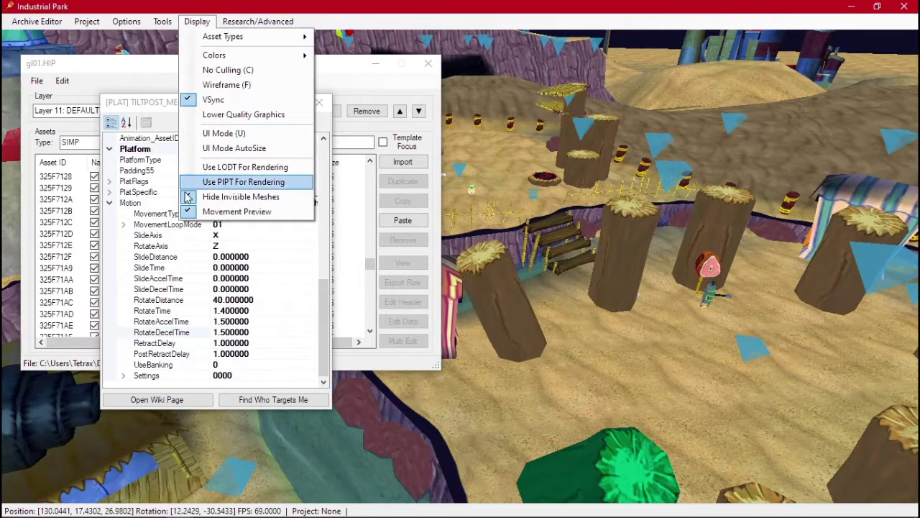
click(209, 212)
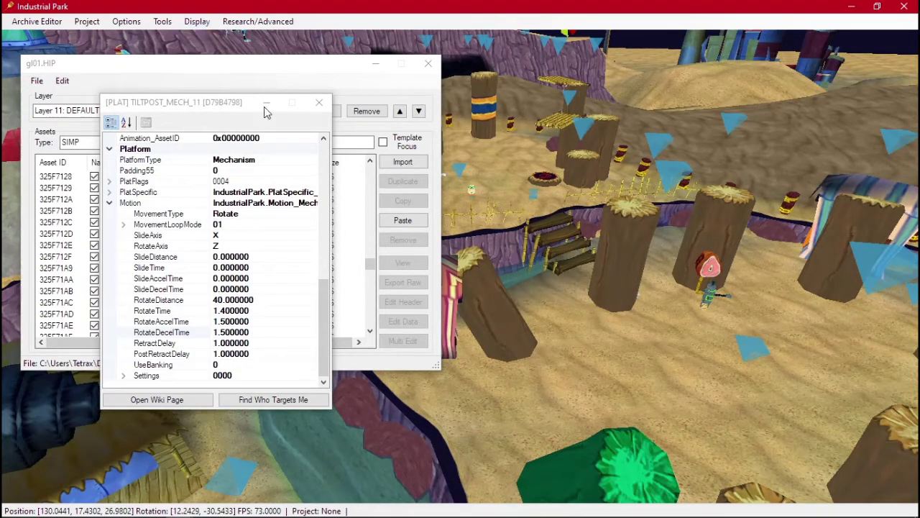
- Move the tilting post along its red axis, away from the striped tent and in front of the wooden steps
click(504, 322)
right_drag(492, 349, 492, 363)
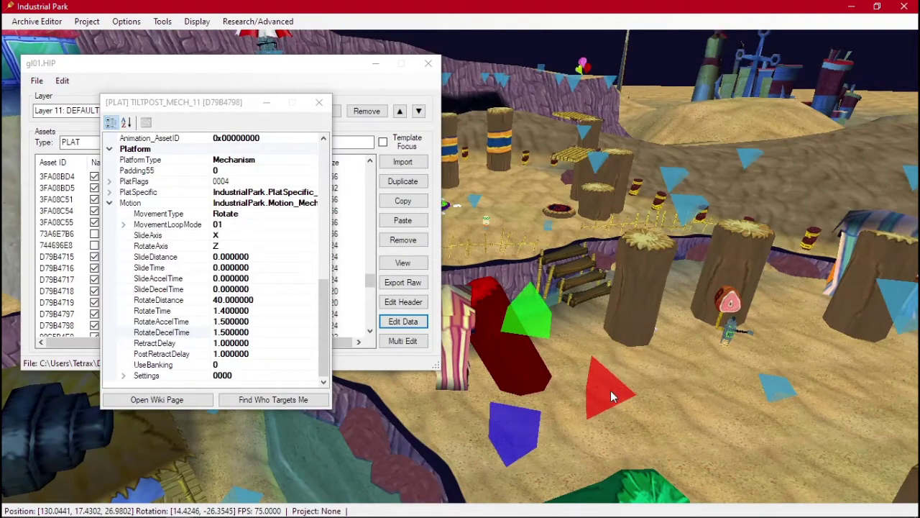
drag(611, 391, 624, 401)
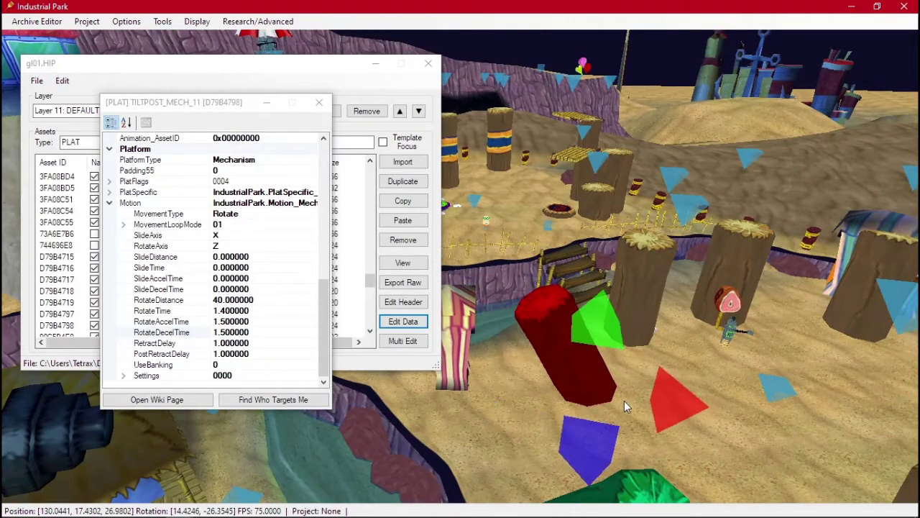
- Close the post's asset data, save the gl01.HIP archive and hide its archive editor
click(320, 104)
click(37, 80)
click(37, 81)
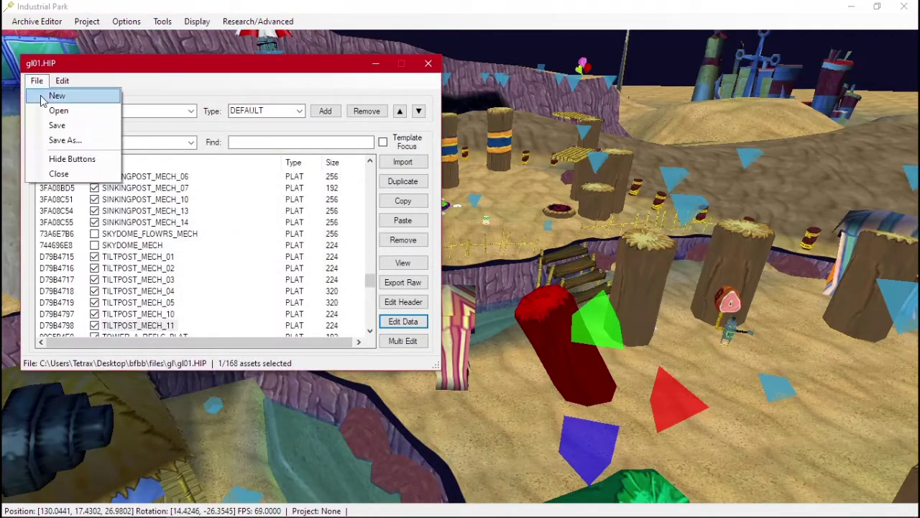
click(48, 127)
click(428, 64)
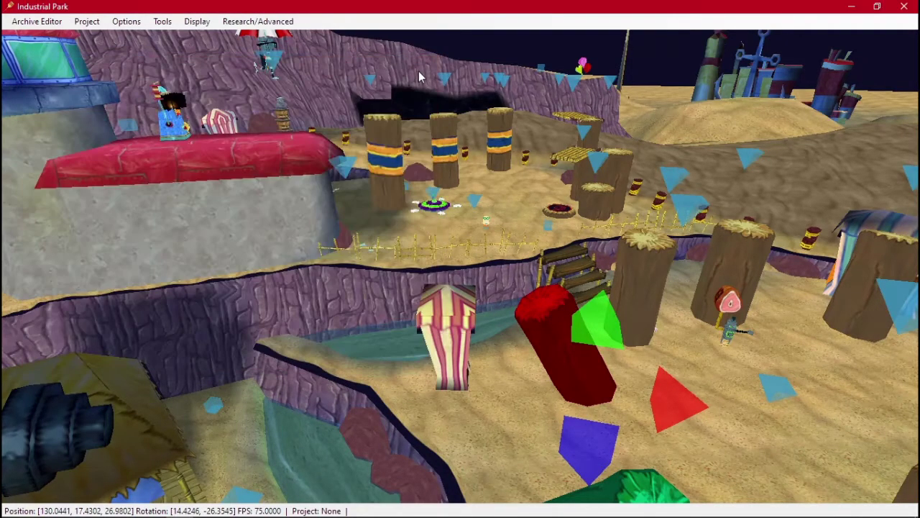
- Switch to the Dolphin emulator and open the game folder path settings in its configuration
key(super)
click(248, 398)
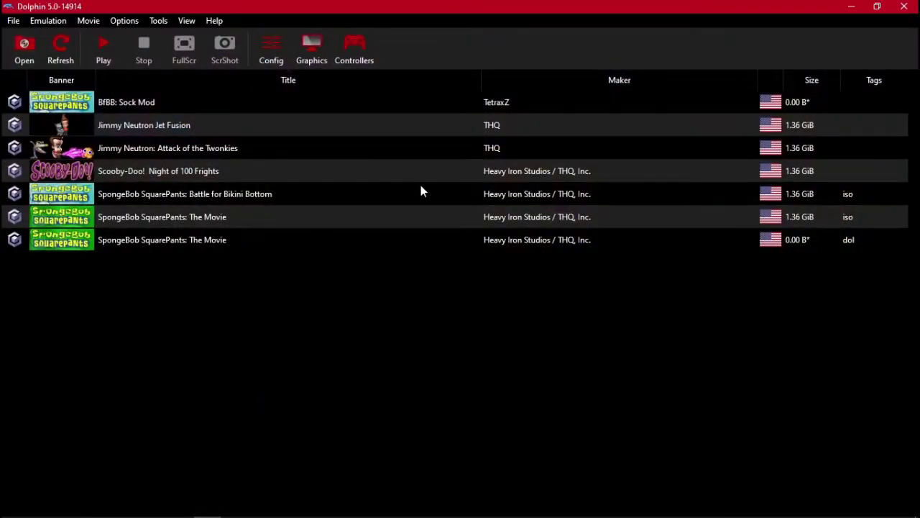
double_click(263, 194)
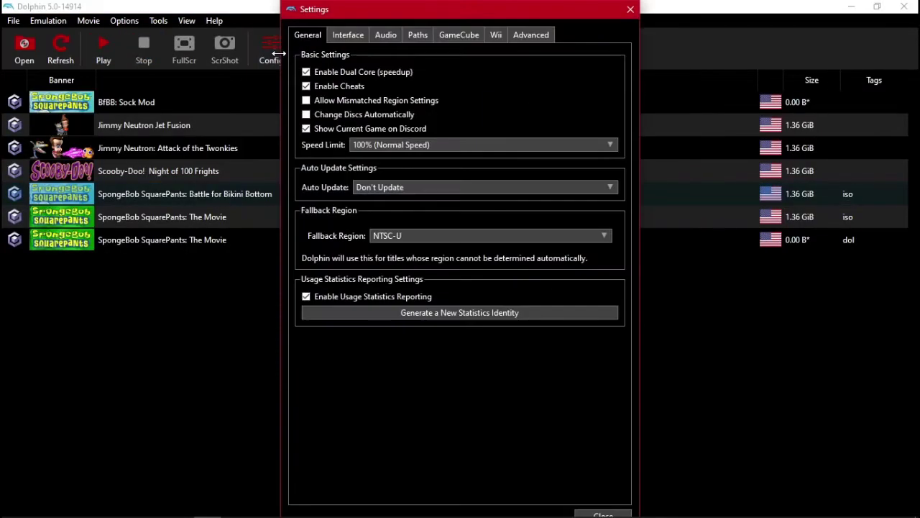
click(418, 36)
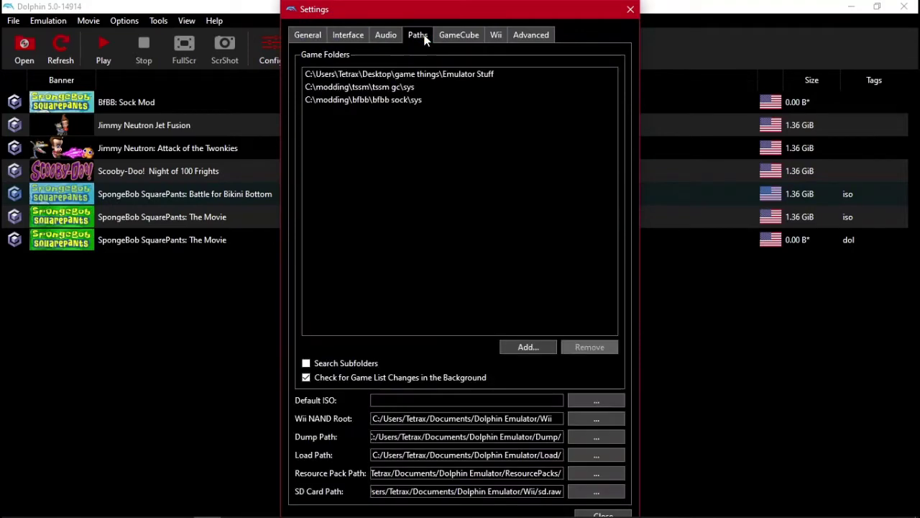
- Add the sys folder inside the Desktop's bfbb folder as a game folder and close the settings
click(524, 351)
click(355, 138)
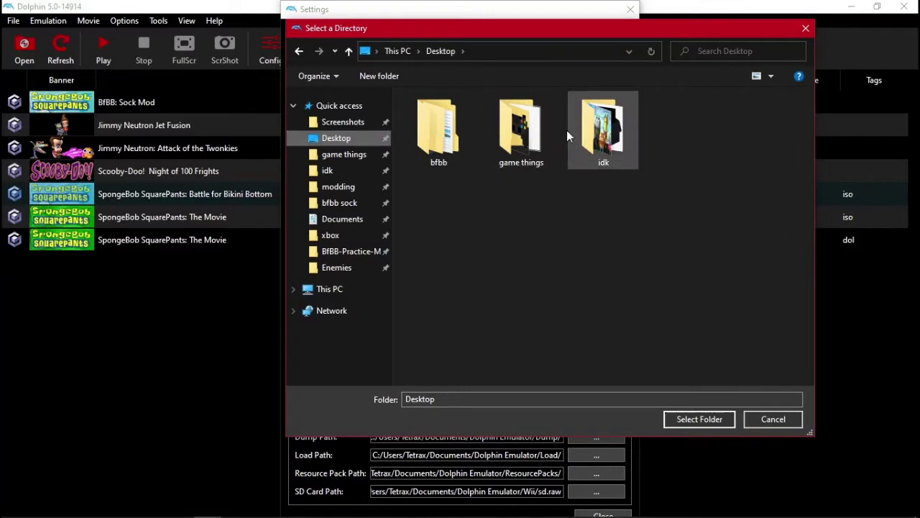
double_click(431, 124)
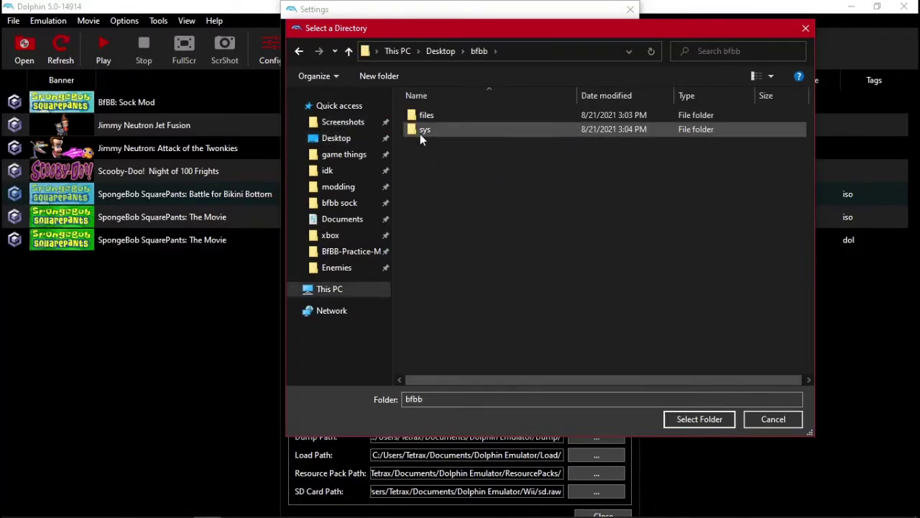
click(430, 135)
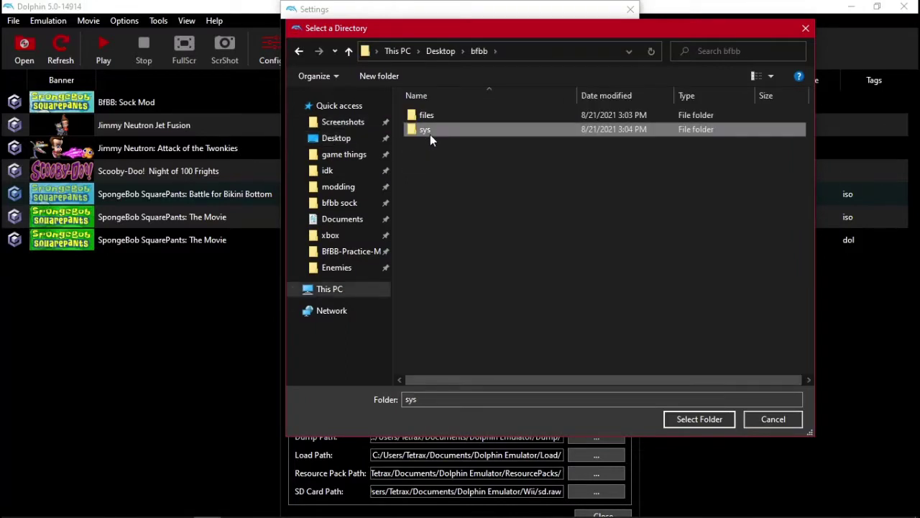
click(691, 418)
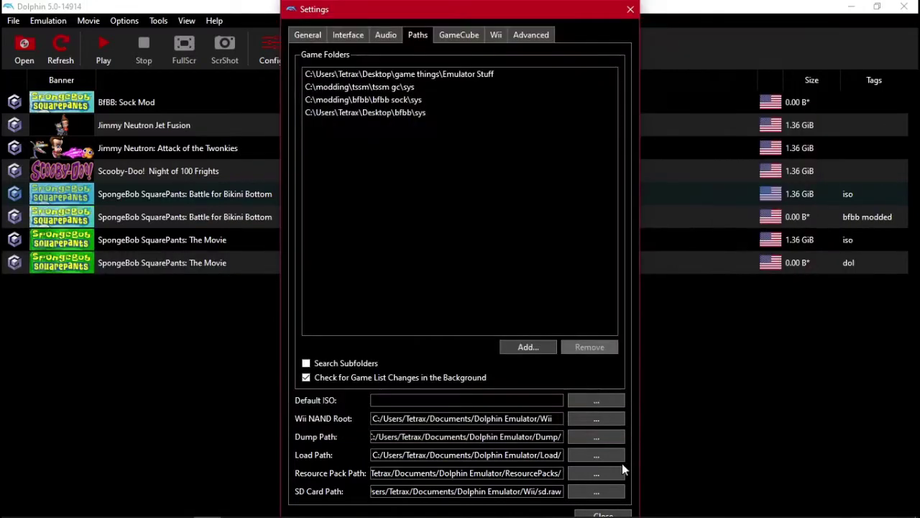
click(613, 513)
- Try creating a new tag for the Battle for Bikini Bottom entry tagged "bfbb modded" and check its available tags
click(503, 218)
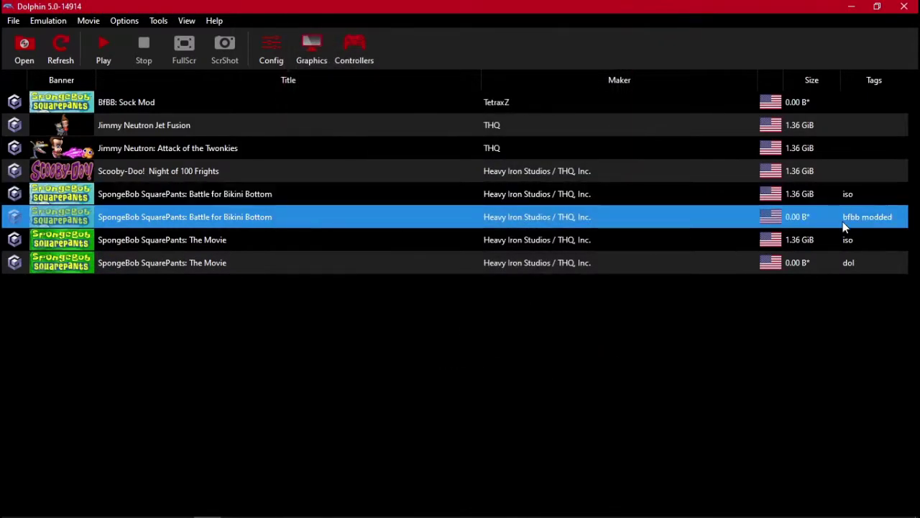
right_click(395, 221)
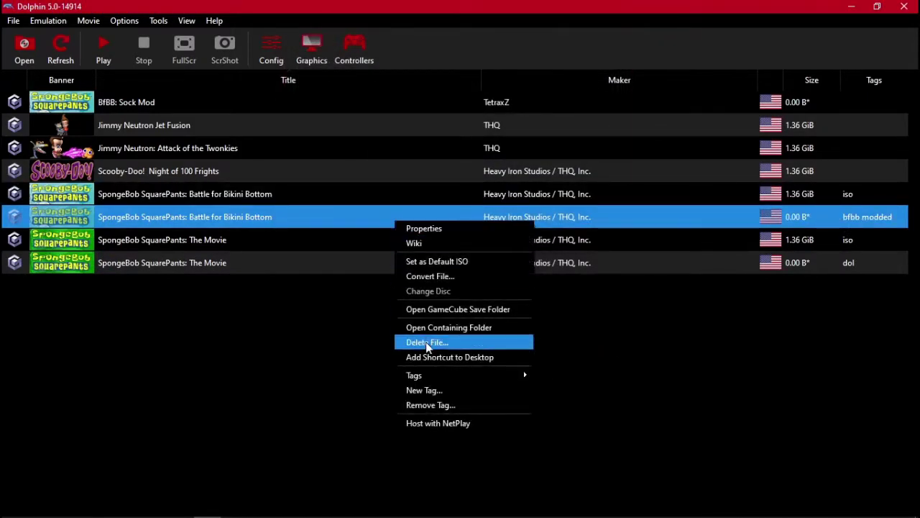
click(436, 389)
text(gdgdgdgdfgdfgdfgdffg)
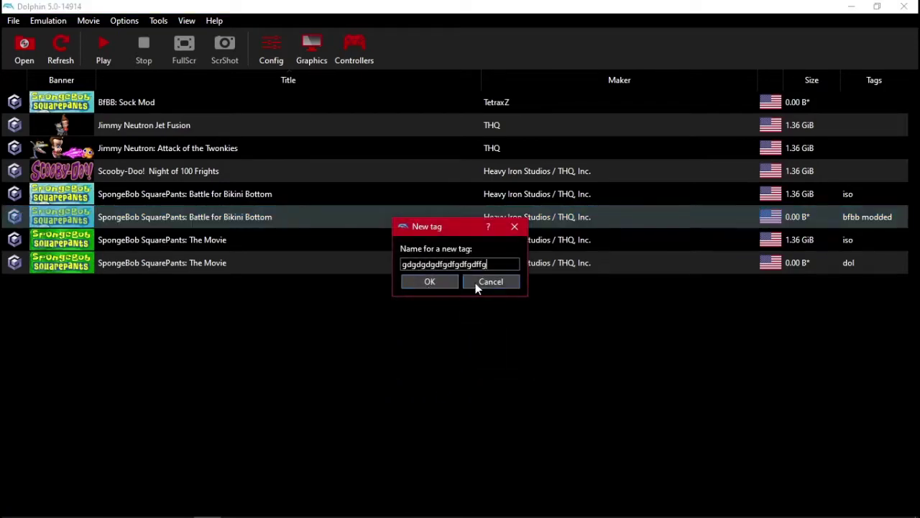
click(479, 283)
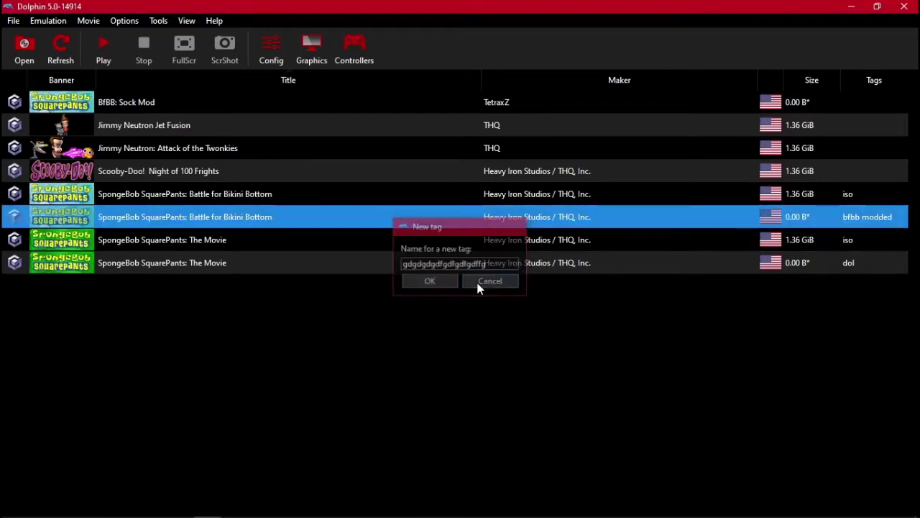
right_click(357, 208)
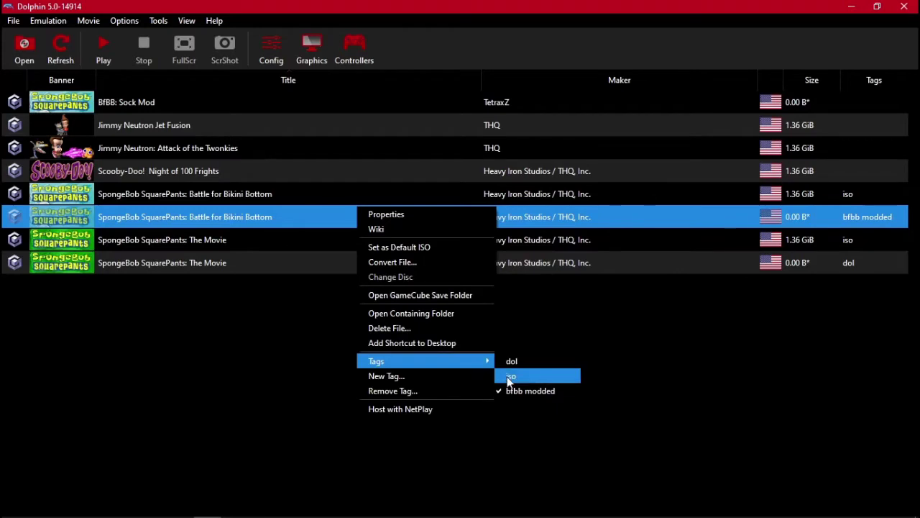
click(751, 323)
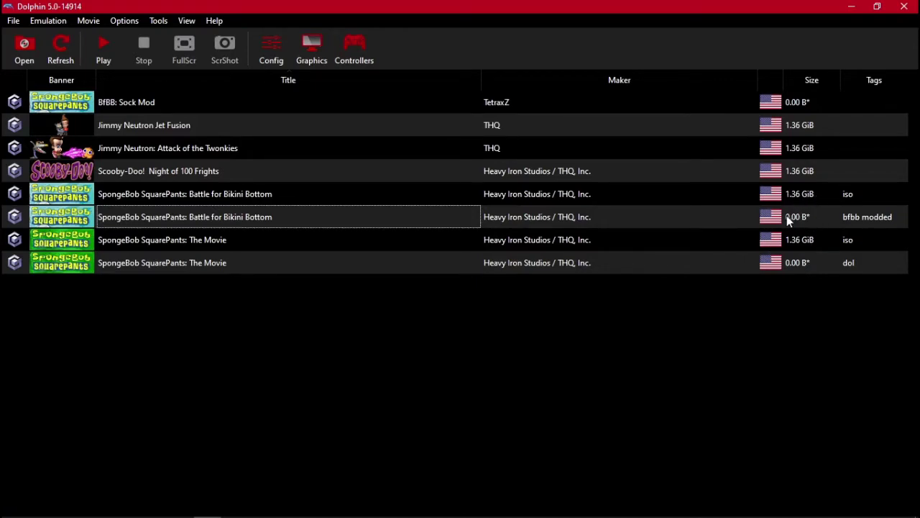
- Select the Battle for Bikini Bottom entry tagged "bfbb modded" and switch to Notepad++
click(370, 223)
key(super)
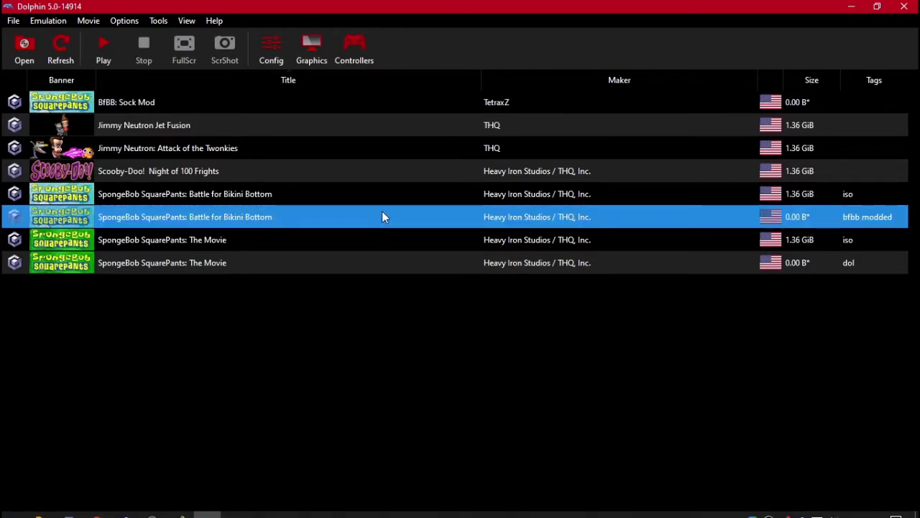
text(notepad++)
key(Return)
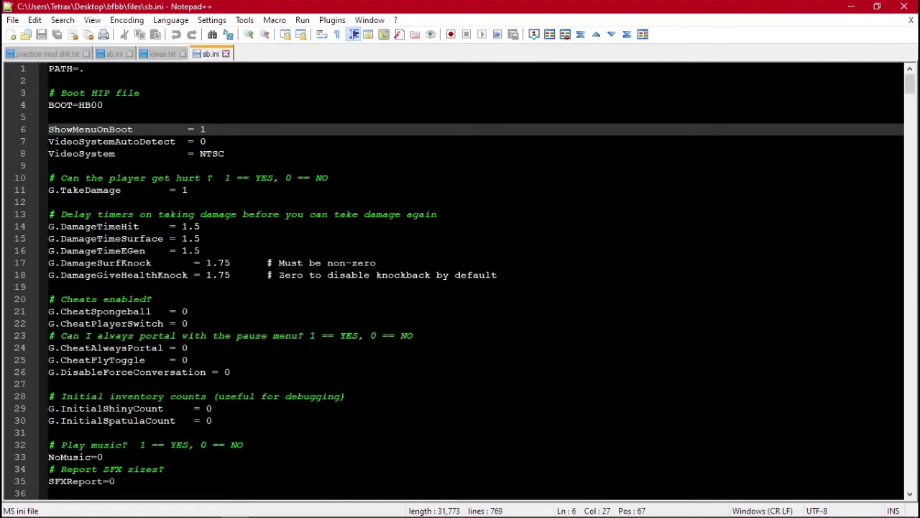
- Browse to the files folder inside the Desktop's bfbb folder and open sb.ini in Notepad++
key(super+e)
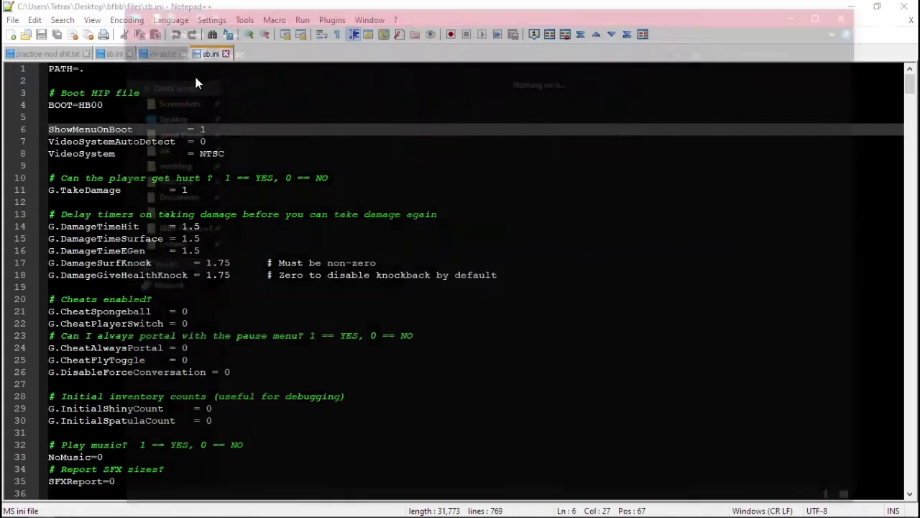
click(171, 115)
double_click(251, 110)
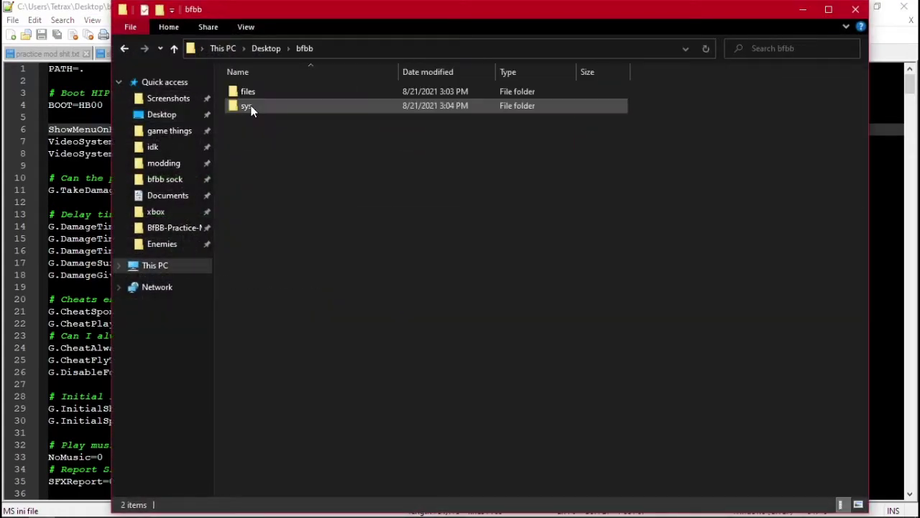
double_click(259, 88)
scroll(339, 399, down, 7)
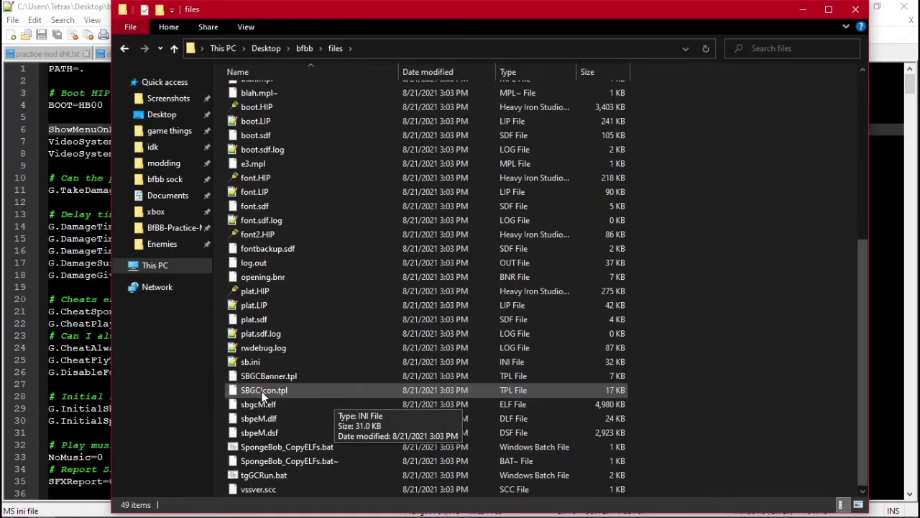
double_click(252, 363)
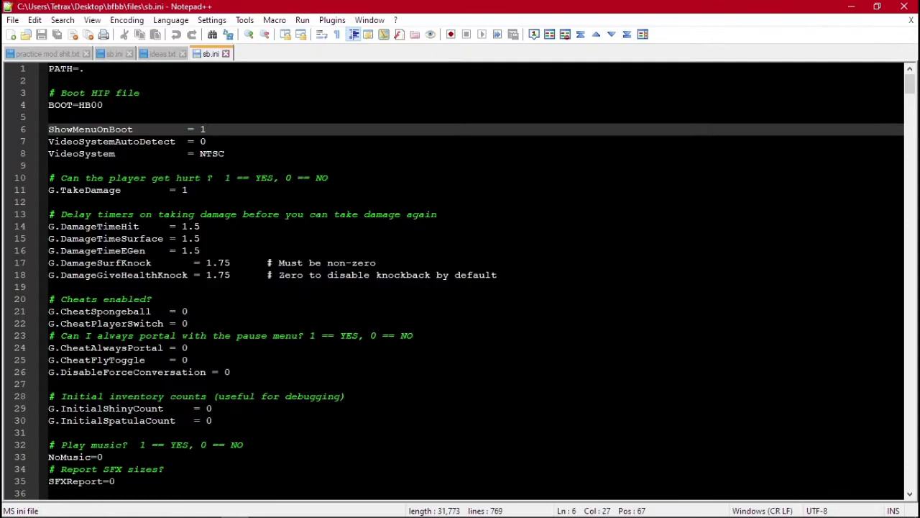
- Set BOOT to GL01 in sb.ini, change the ShowMenuOnBoot value and save the file
click(104, 105)
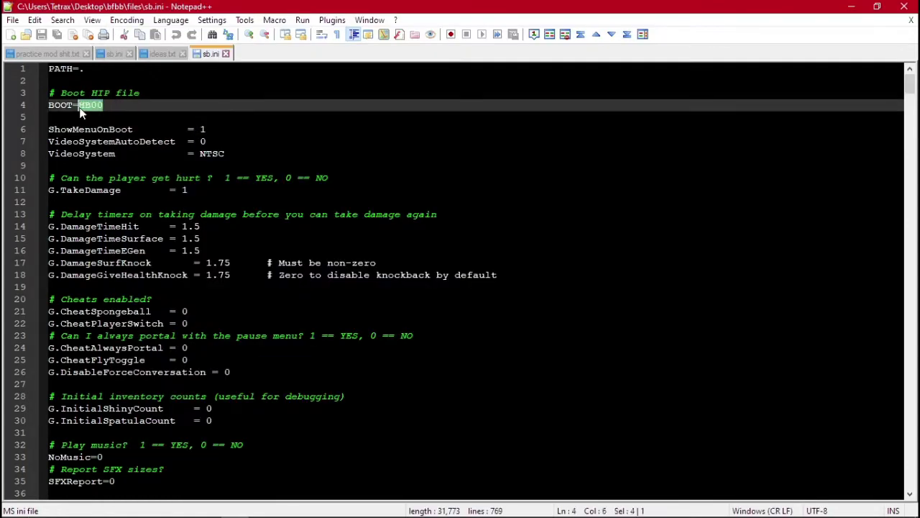
text(GL01)
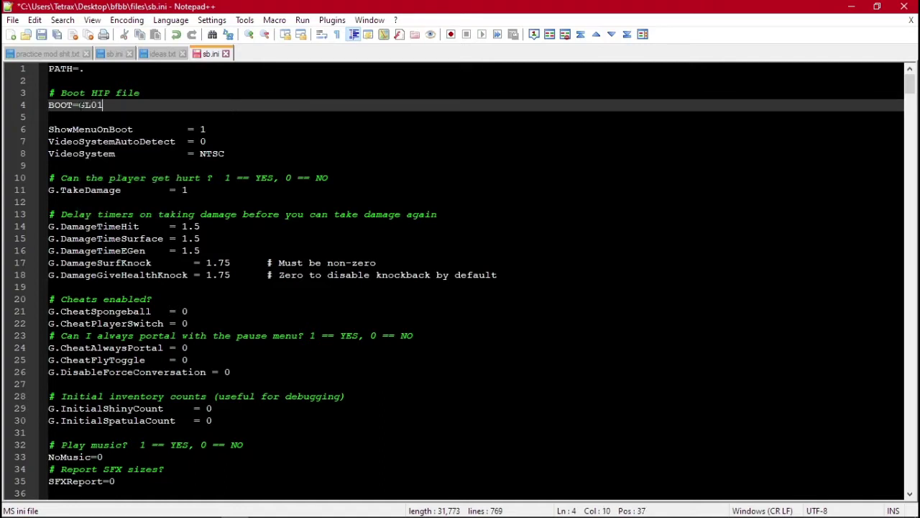
click(206, 130)
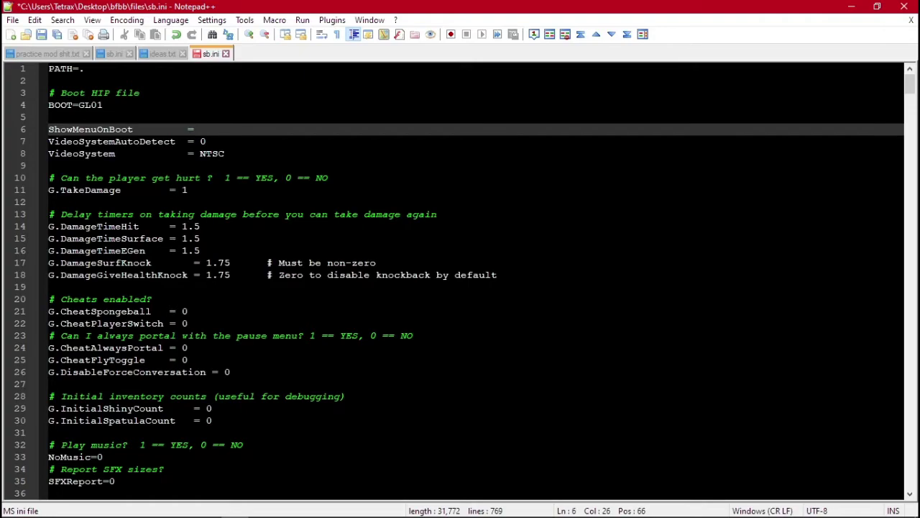
key(ctrl+s)
- Switch to Dolphin, launch the Battle for Bikini Bottom entry tagged "bfbb modded" and walk SpongeBob forward in Goo Lagoon
key(alt+Tab)
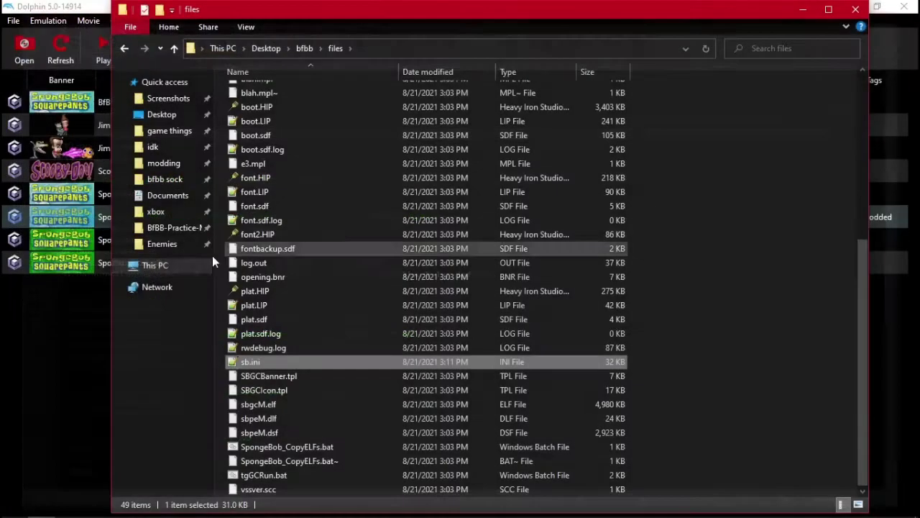
click(41, 391)
click(161, 219)
double_click(161, 218)
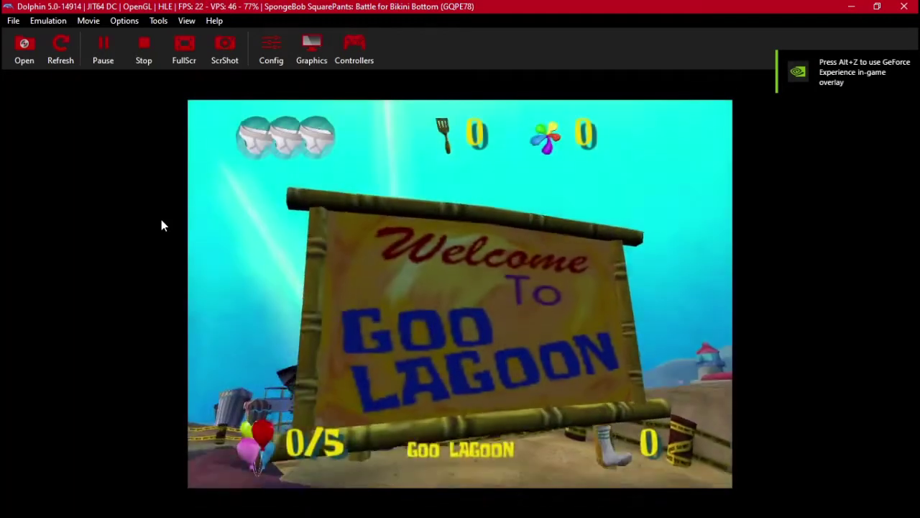
key(Up)
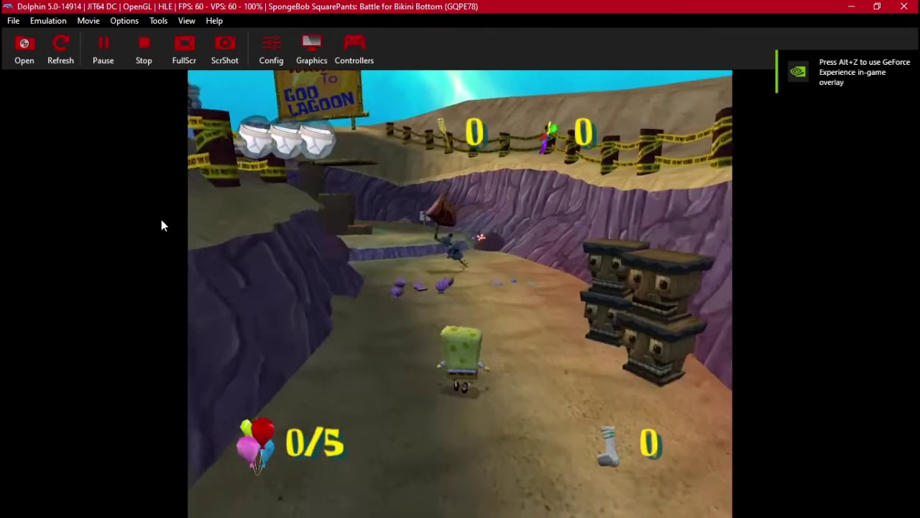
- Pause the game and review the warp anywhere and fly (z toggle) AR codes in the Cheats Manager
key(Return)
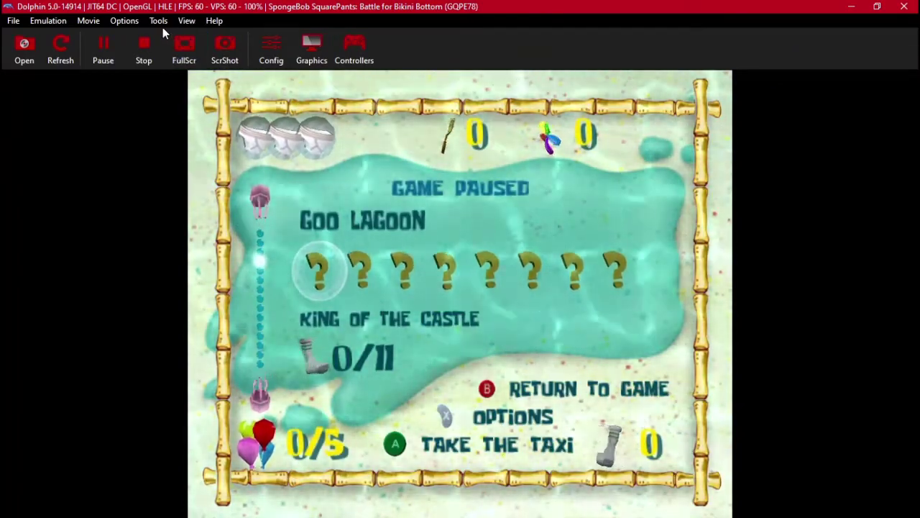
click(160, 21)
click(180, 49)
click(317, 109)
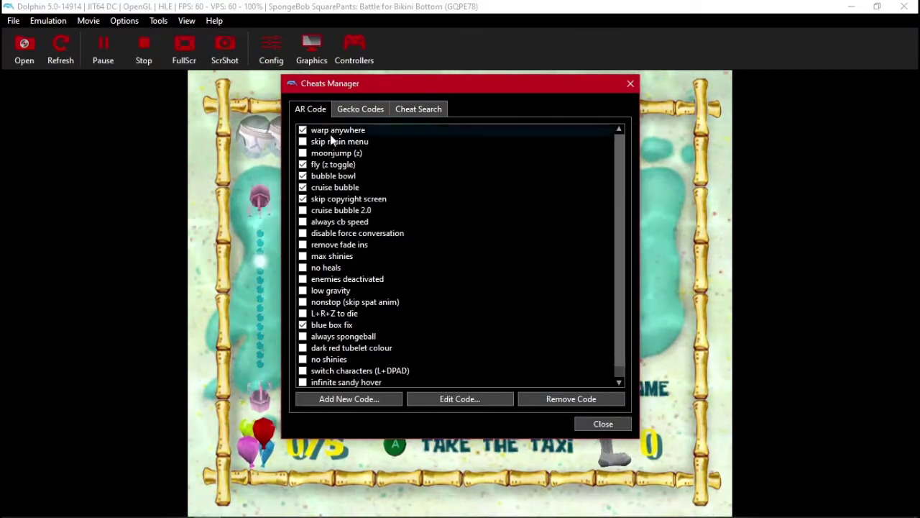
click(335, 131)
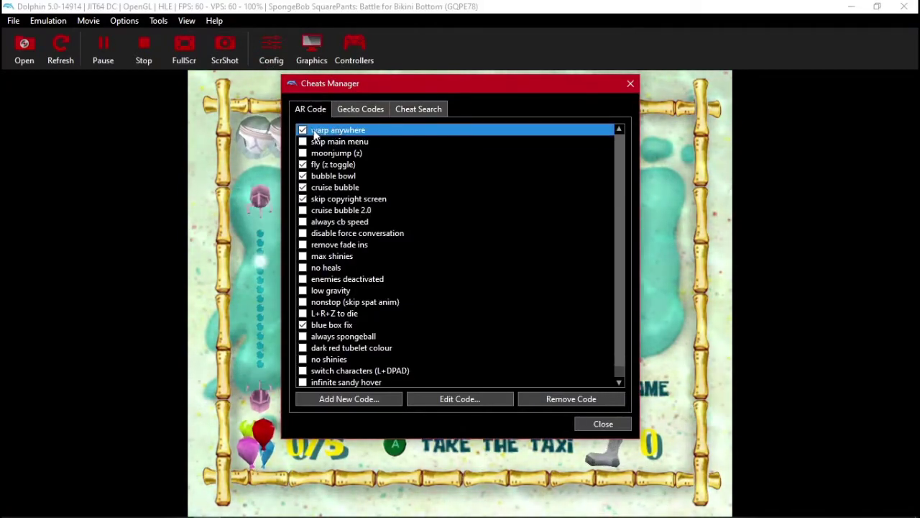
click(329, 165)
click(356, 130)
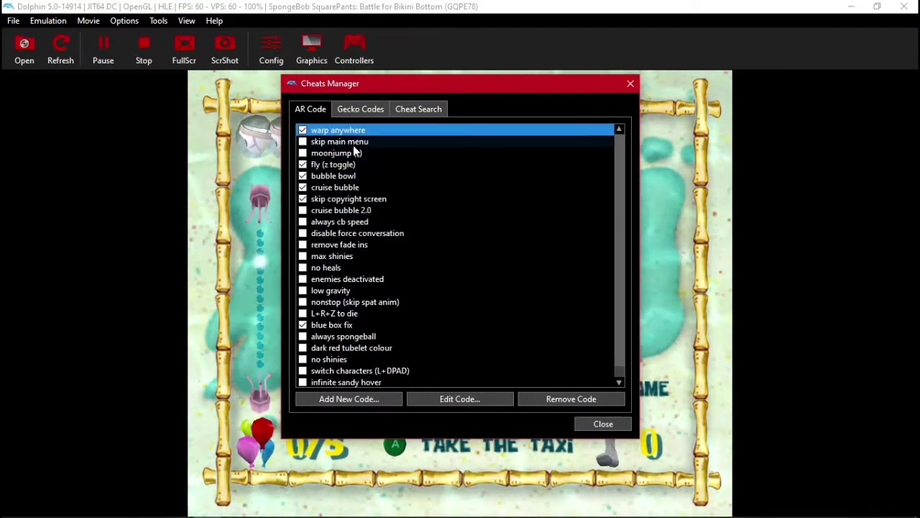
click(359, 166)
click(602, 424)
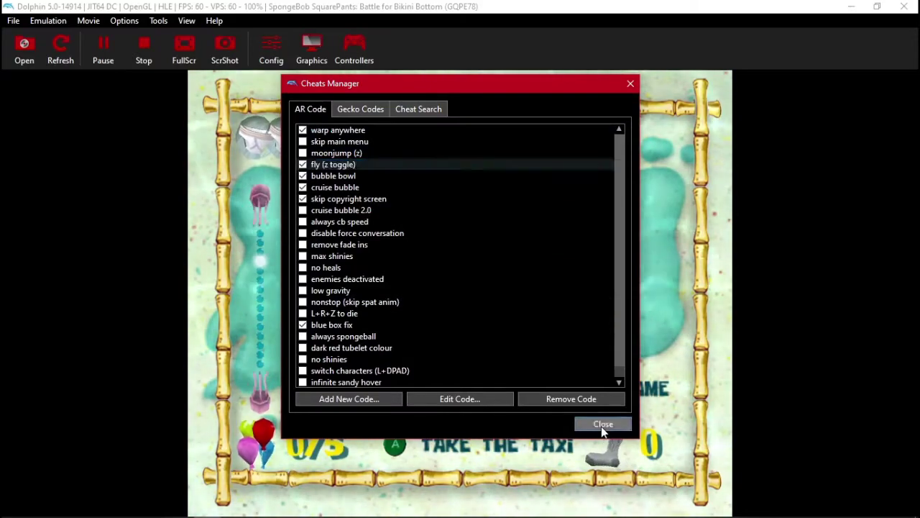
- Check the Enable Cheats option in the general configuration settings and close the settings
click(271, 49)
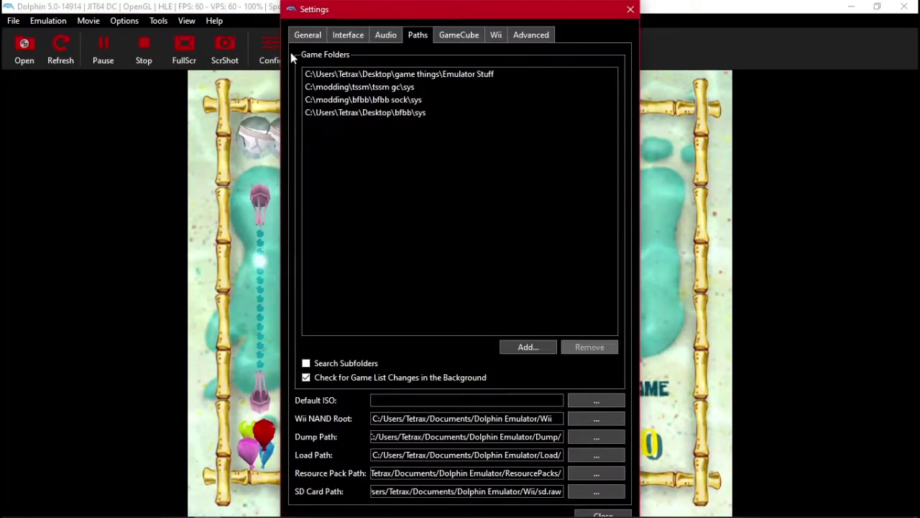
click(301, 36)
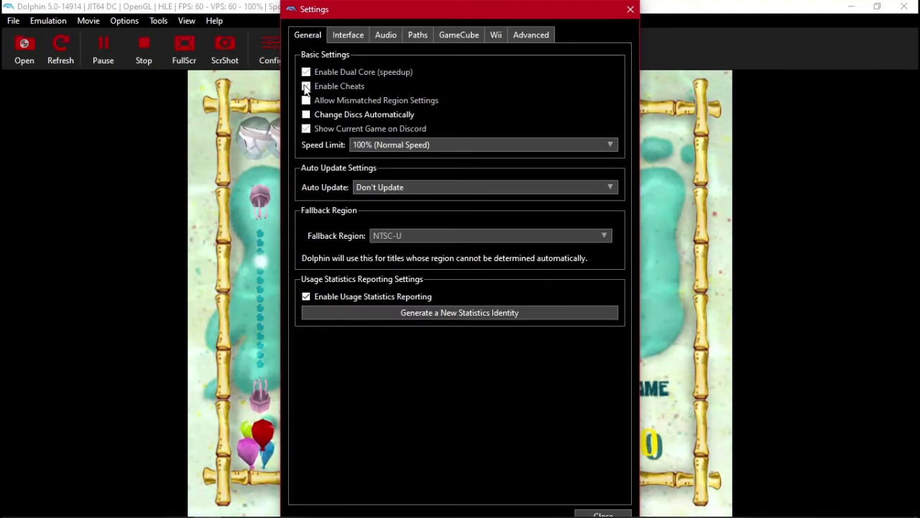
mouse_move(625, 506)
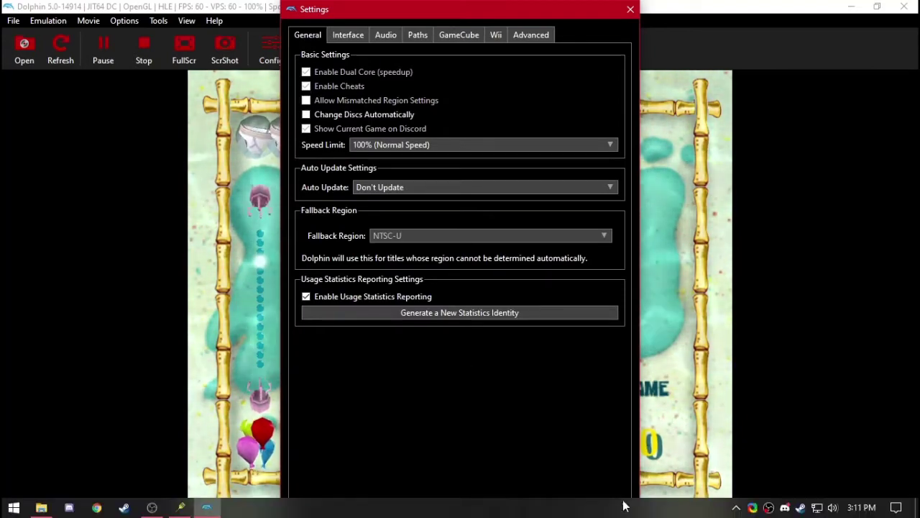
click(597, 509)
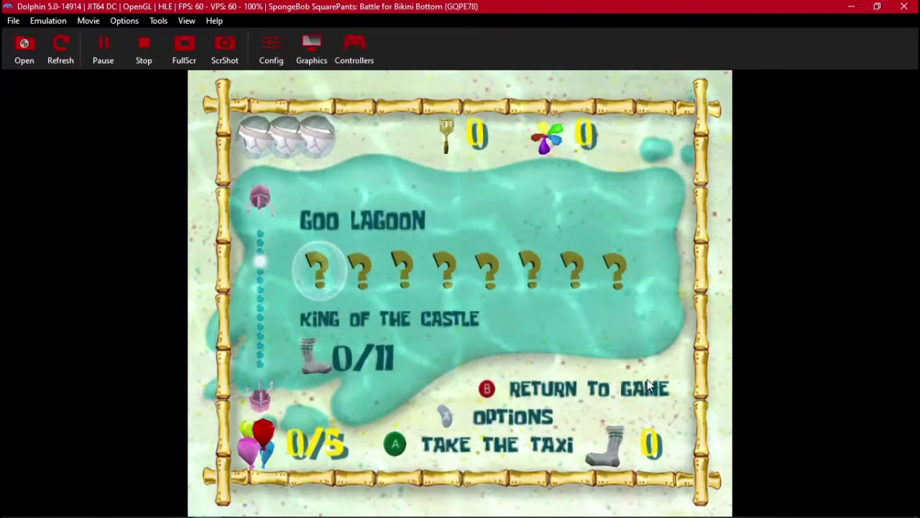
- Take the taxi to Goo Lagoon's Save the Children task and run toward the wooden steps
key(Right)
key(Right)
key(x)
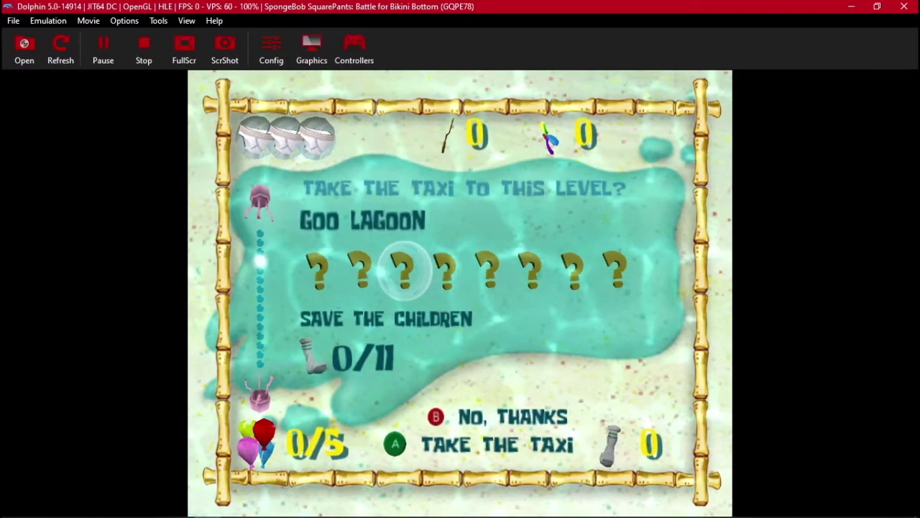
key(Up)
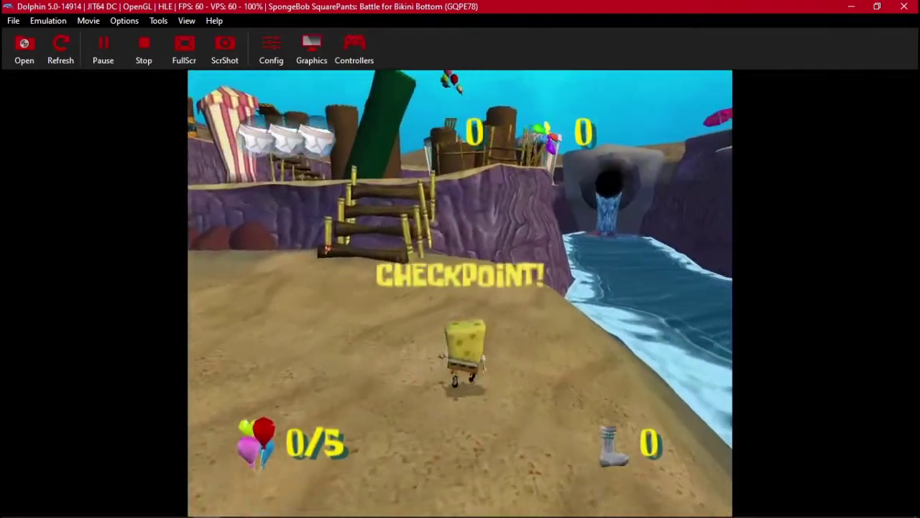
- Climb the steps and jump across the posts onto the green tilting post to test it in the game
key(x)
key(x)
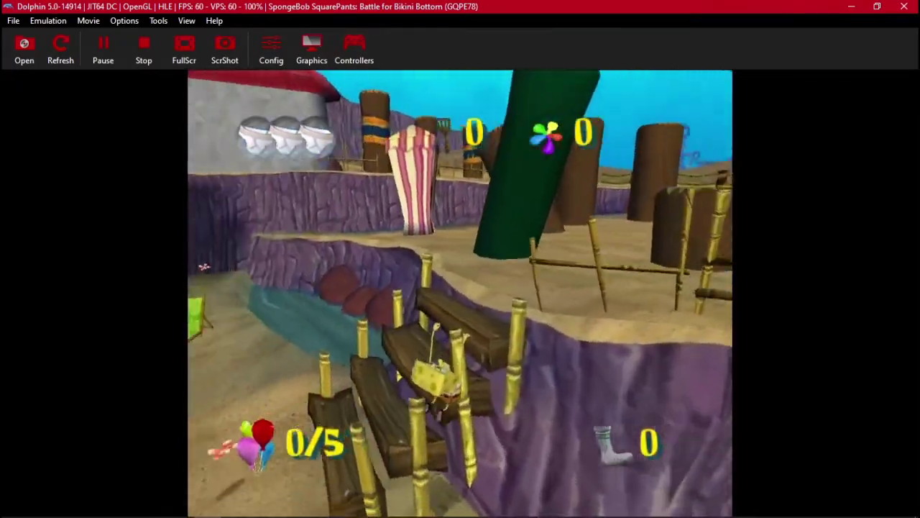
key(x)
key(x)
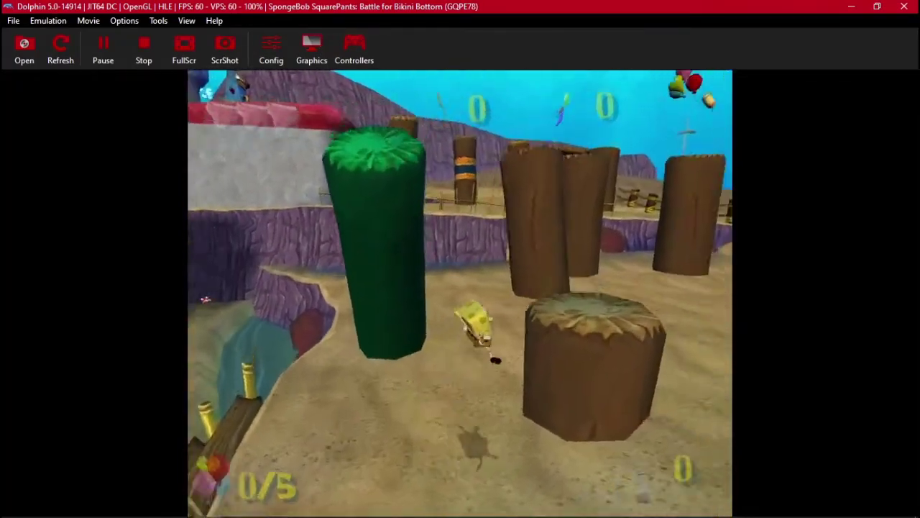
key(Right)
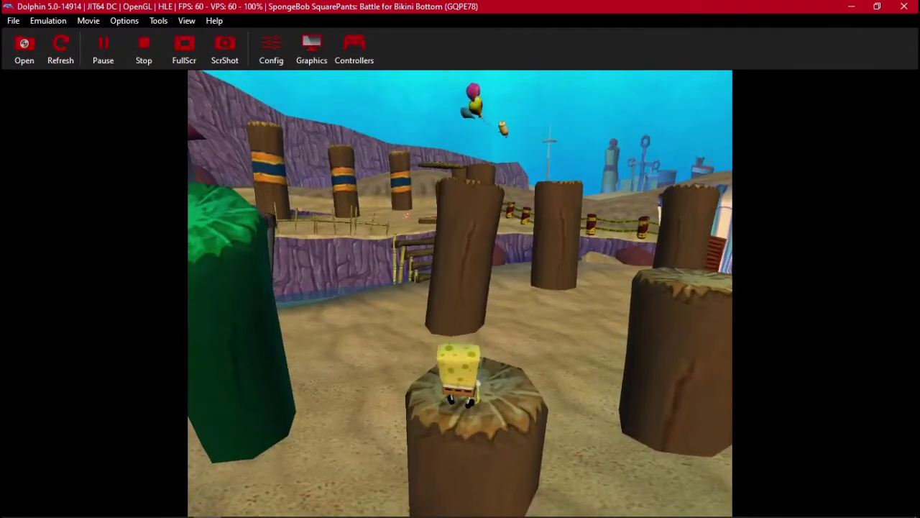
key(Left)
key(x)
key(x)
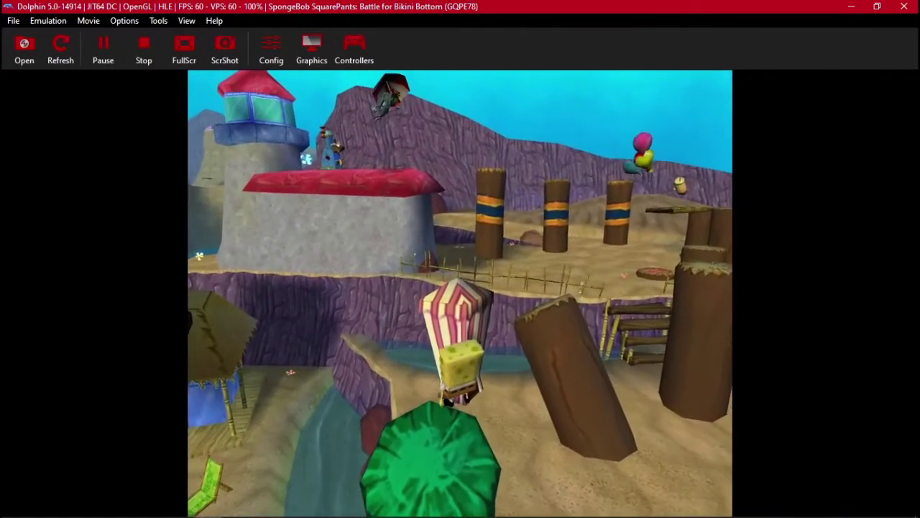
key(Right)
key(Up)
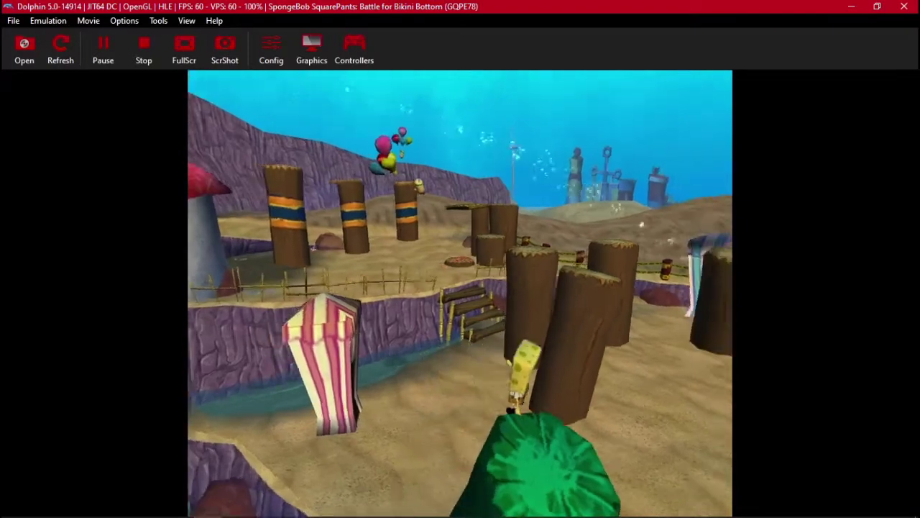
key(Up)
- Pause the game and stop emulation, and open the gl01.HIP archive editor in Industrial Park
key(Return)
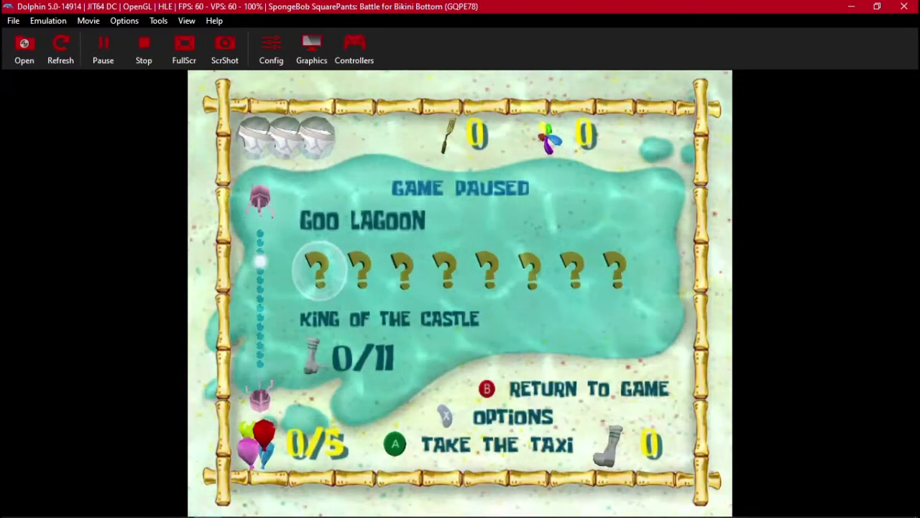
click(134, 53)
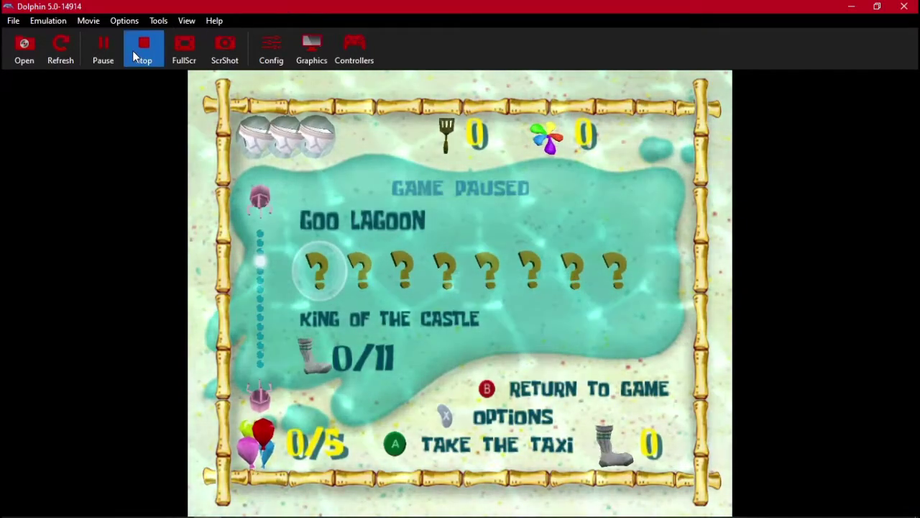
key(alt+Tab)
key(alt+Tab)
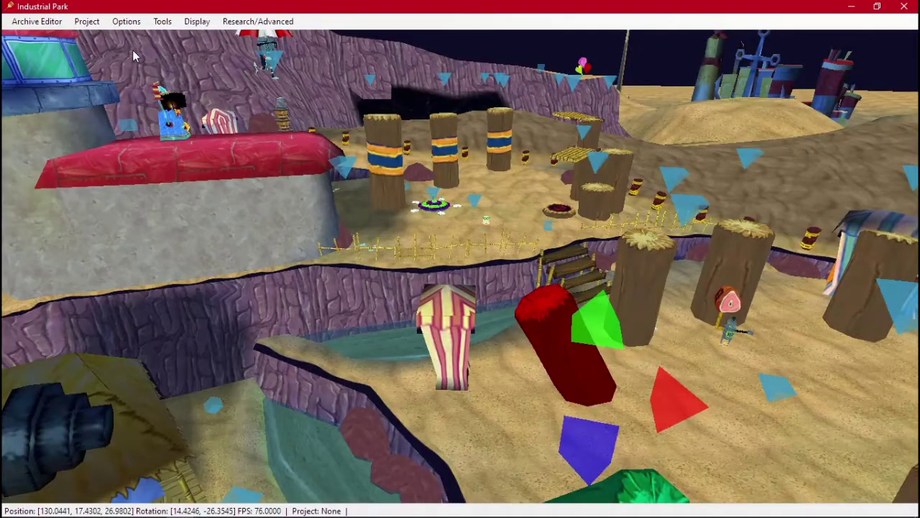
click(36, 21)
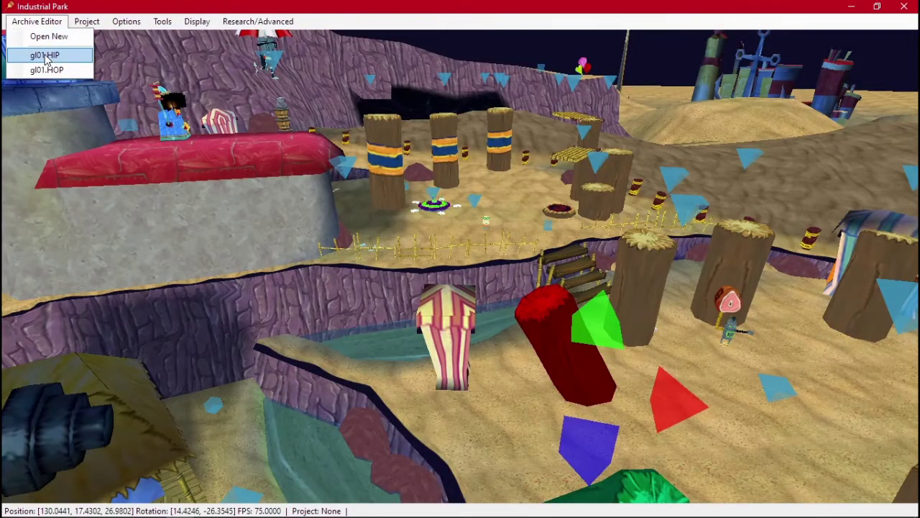
click(45, 58)
- Select the BALLOON_A_PLAT platform on the beach, open its data and examine its platform type and expanded motion settings
middle_drag(536, 242, 557, 240)
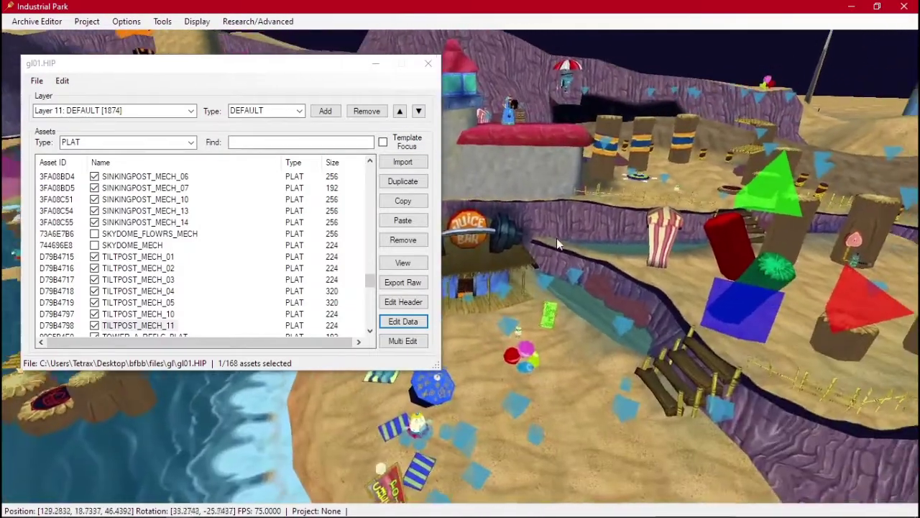
right_drag(556, 238, 554, 337)
click(523, 354)
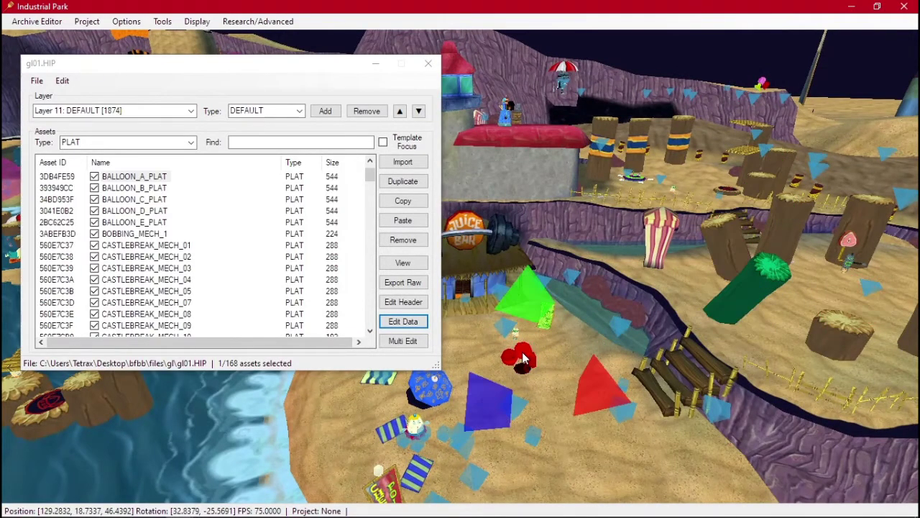
click(150, 179)
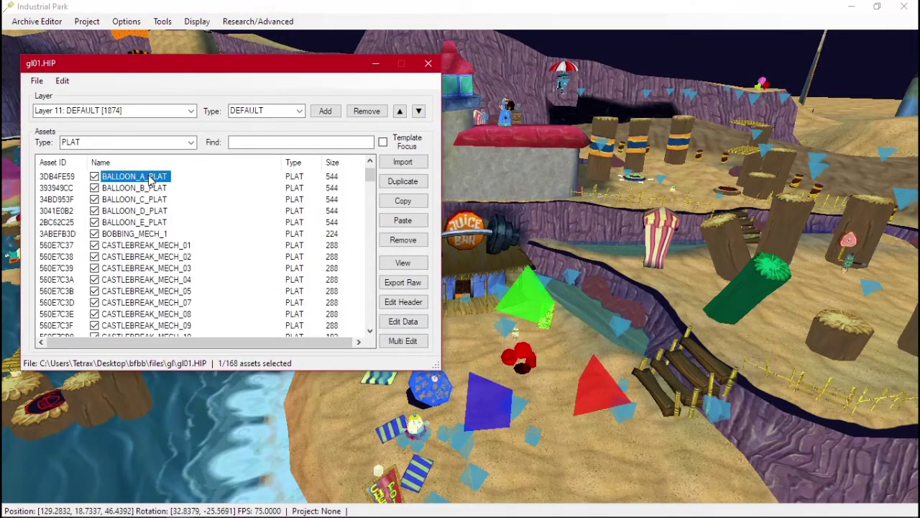
click(416, 325)
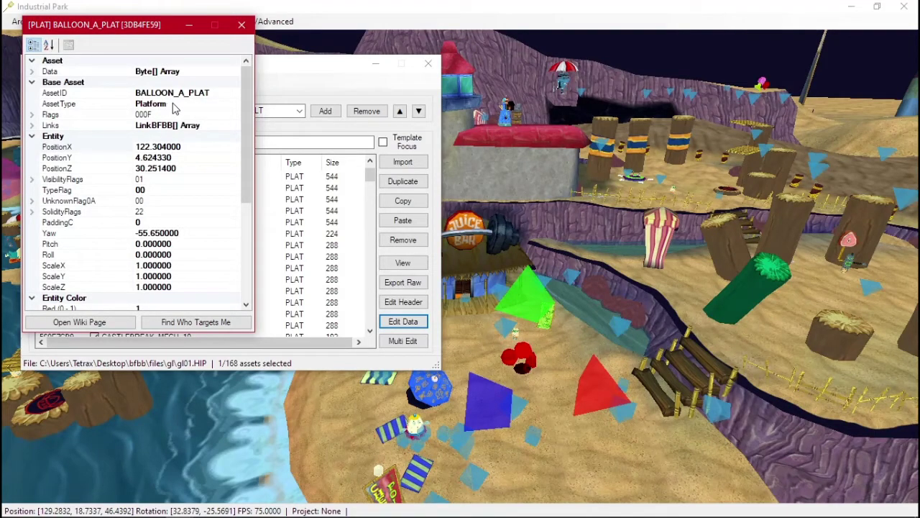
scroll(172, 108, down, 5)
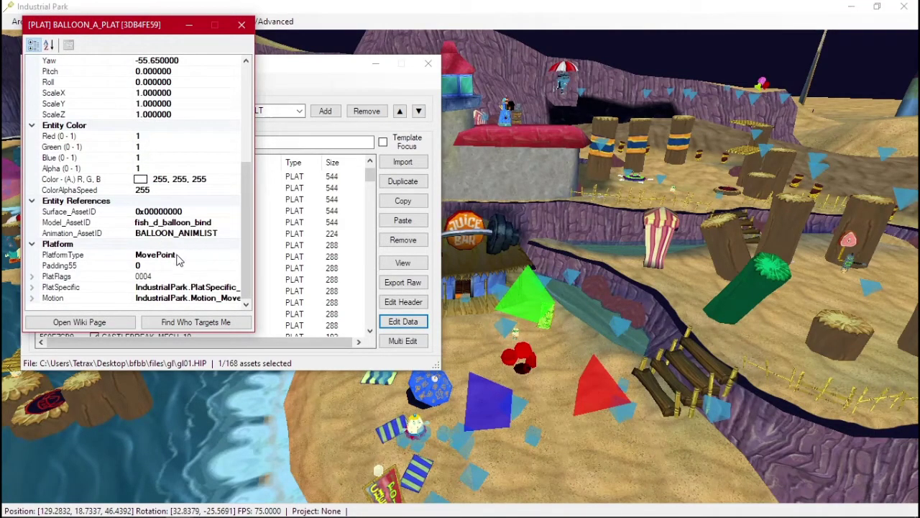
click(34, 299)
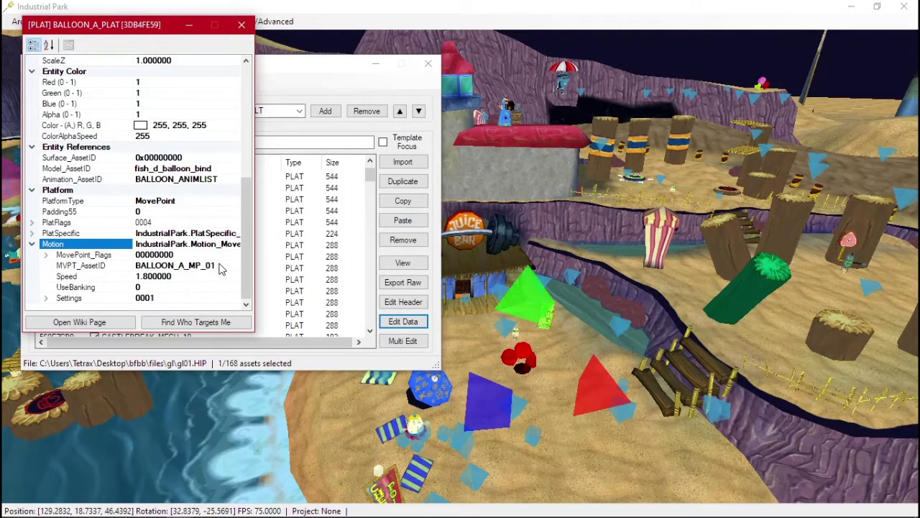
- Select the move points around the beach balloons one after another to trace the platform's path
click(566, 280)
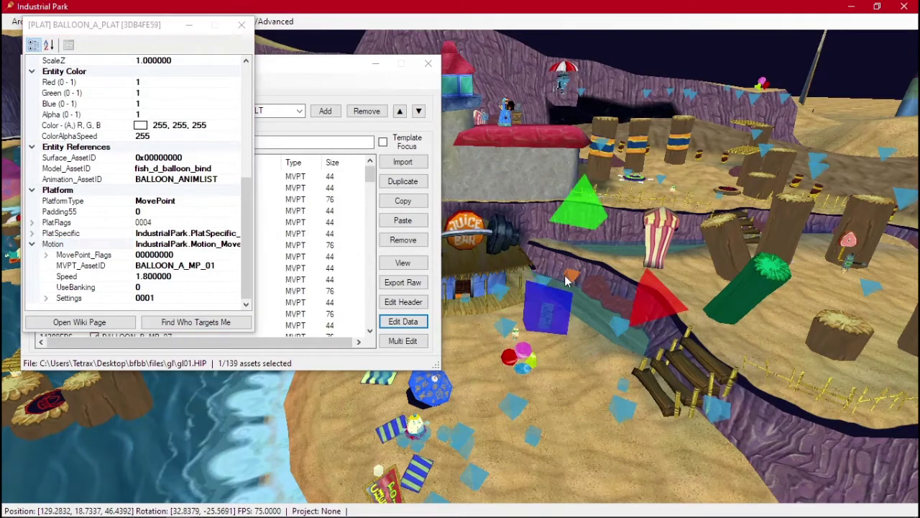
click(498, 290)
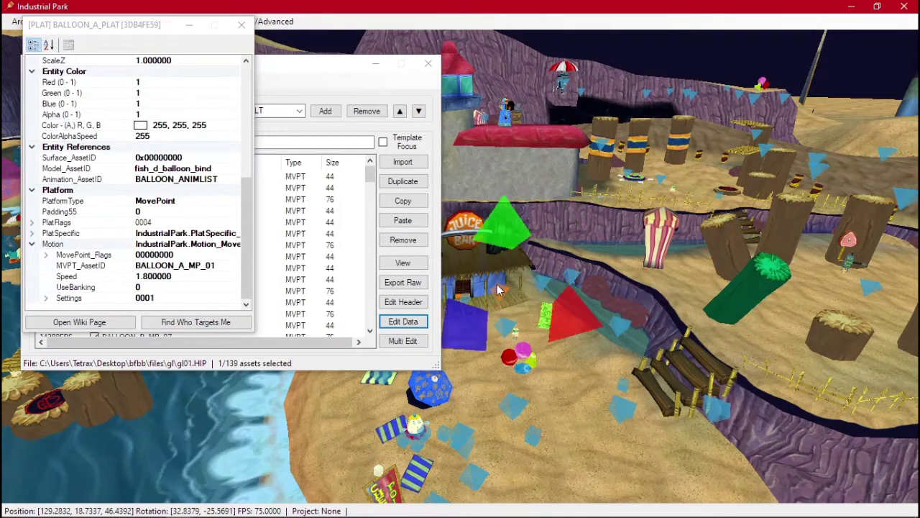
click(512, 408)
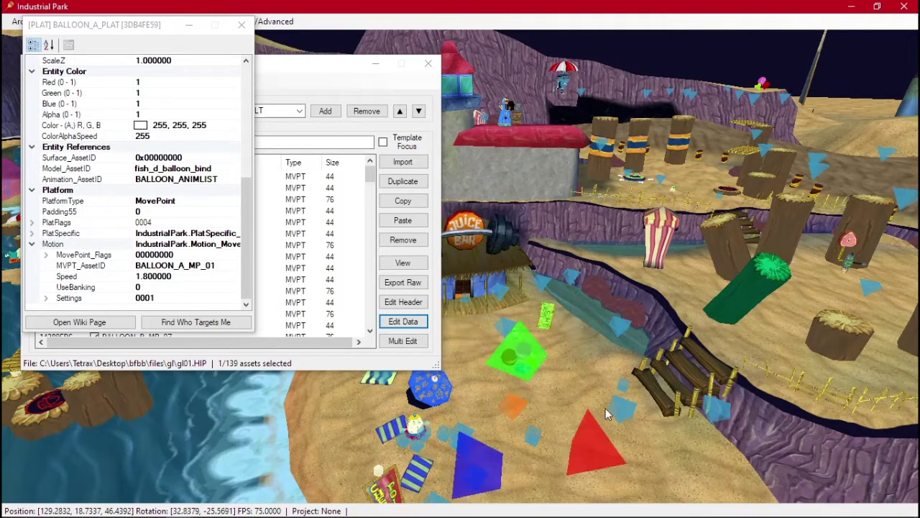
- Set the motion speed of BALLOON_A_PLAT to 5 and close its data
click(222, 265)
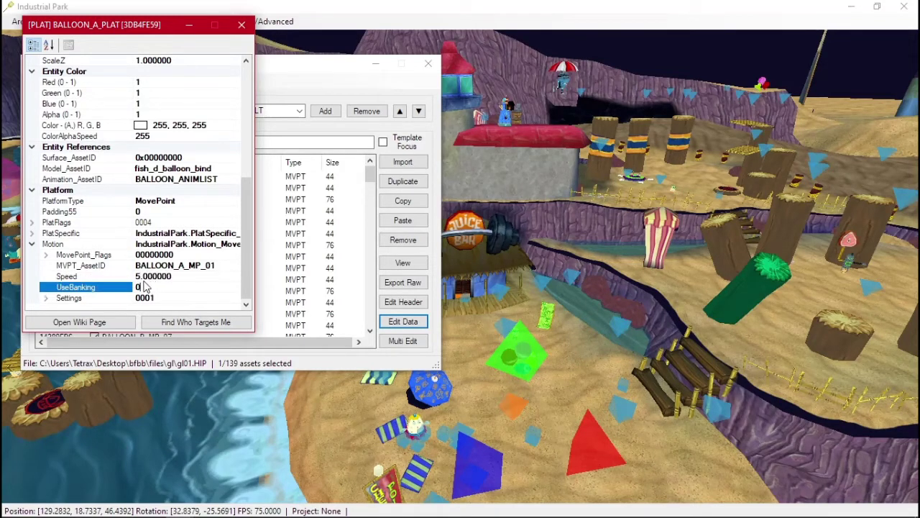
click(241, 27)
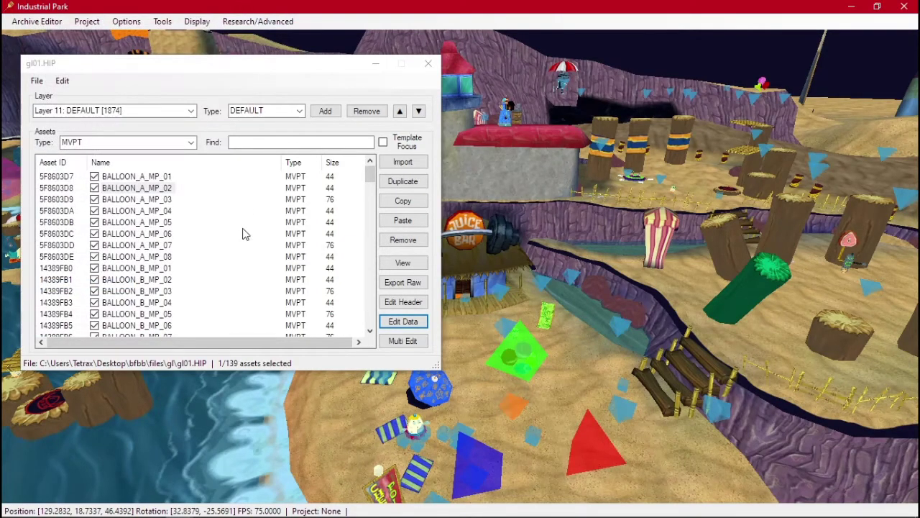
- Trace the balloon platform's path by selecting its move points in order, from BALLOON_A_MP_01 through BALLOON_A_MP_07
click(155, 178)
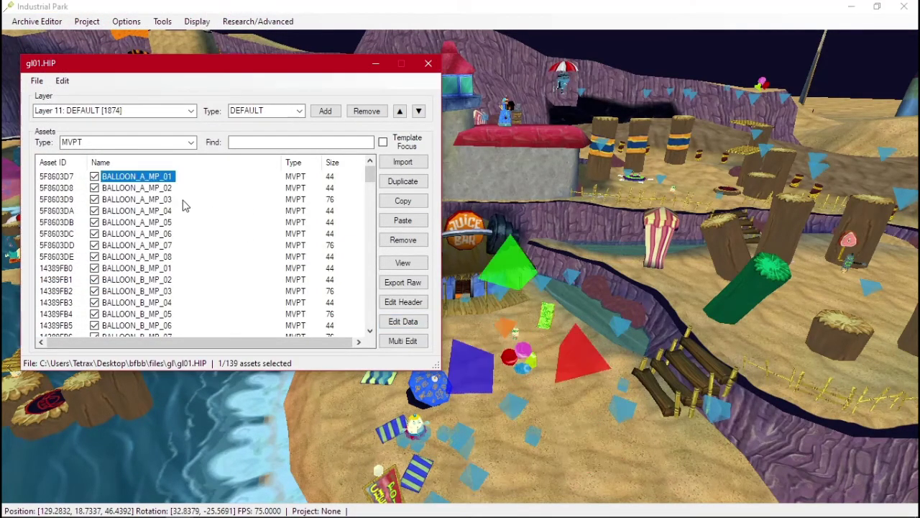
middle_drag(542, 358, 526, 255)
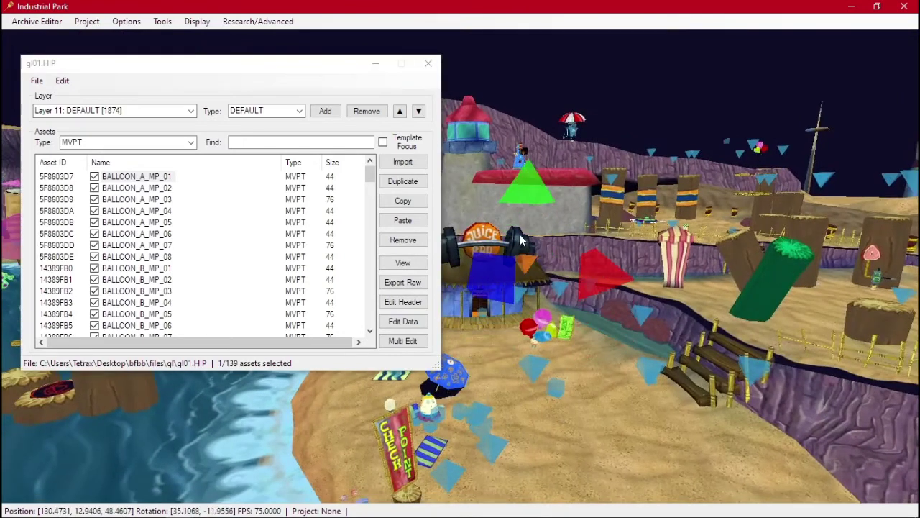
click(165, 189)
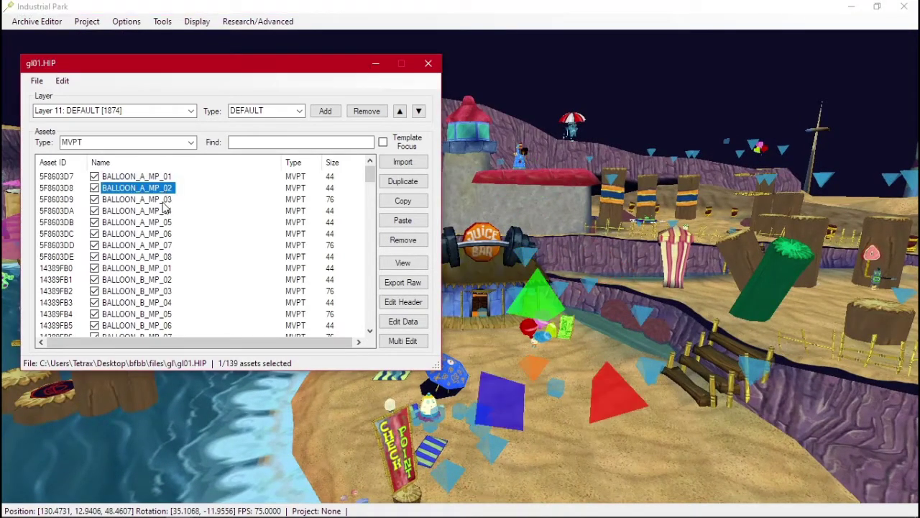
click(162, 202)
click(651, 300)
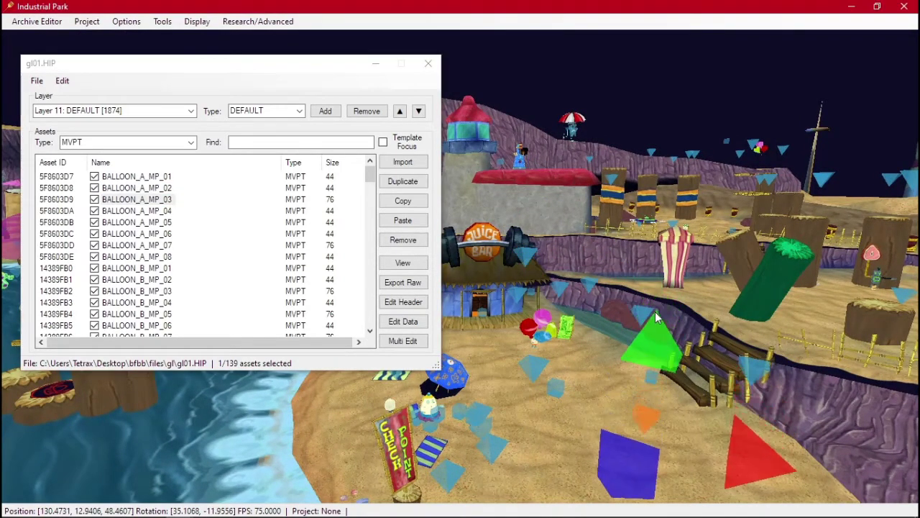
click(172, 225)
click(651, 234)
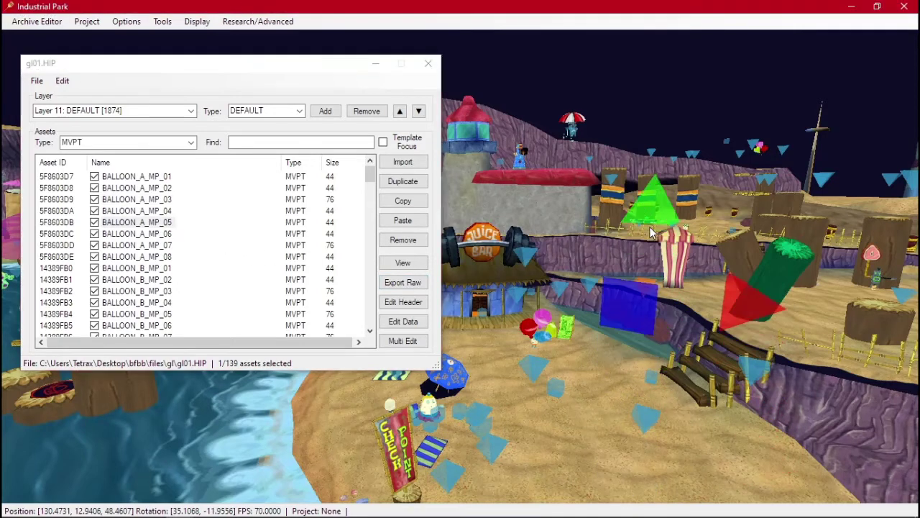
click(160, 247)
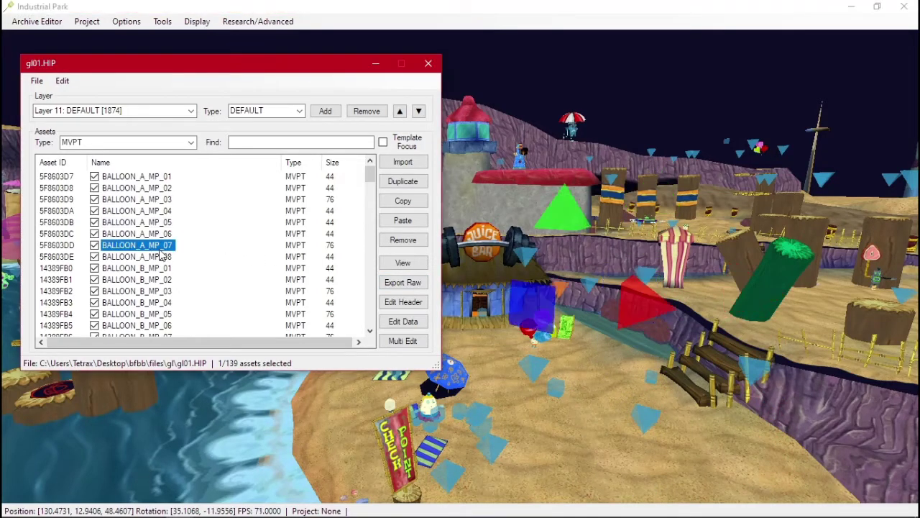
click(565, 230)
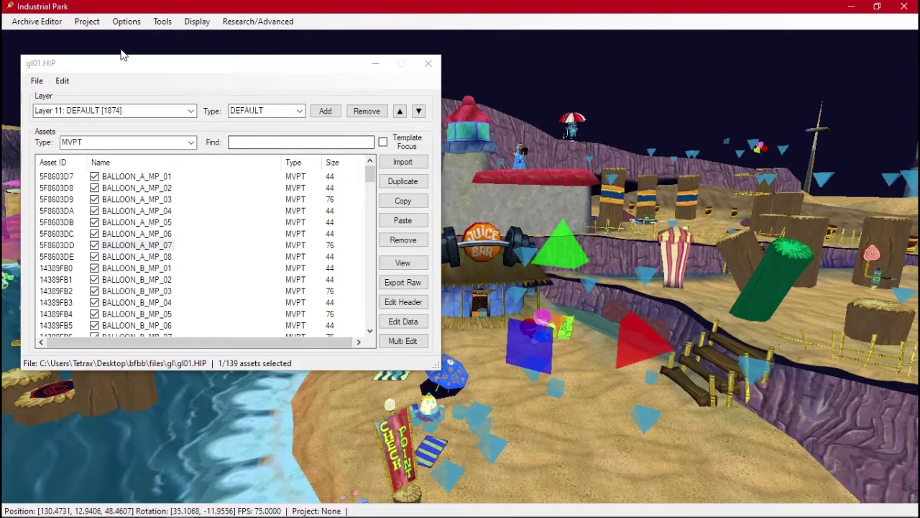
- Turn on Movement Preview, minimize the archive editor and watch the platforms move around the beach and lagoon
click(207, 22)
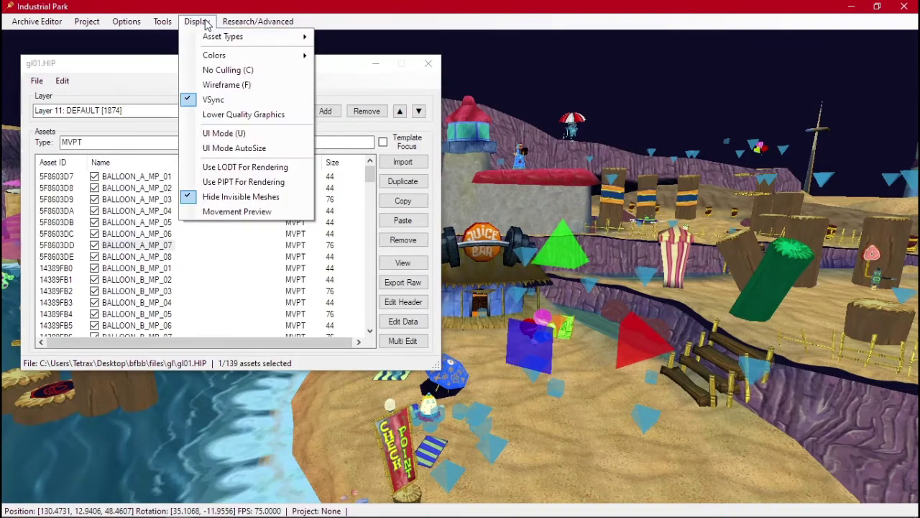
click(242, 214)
click(375, 64)
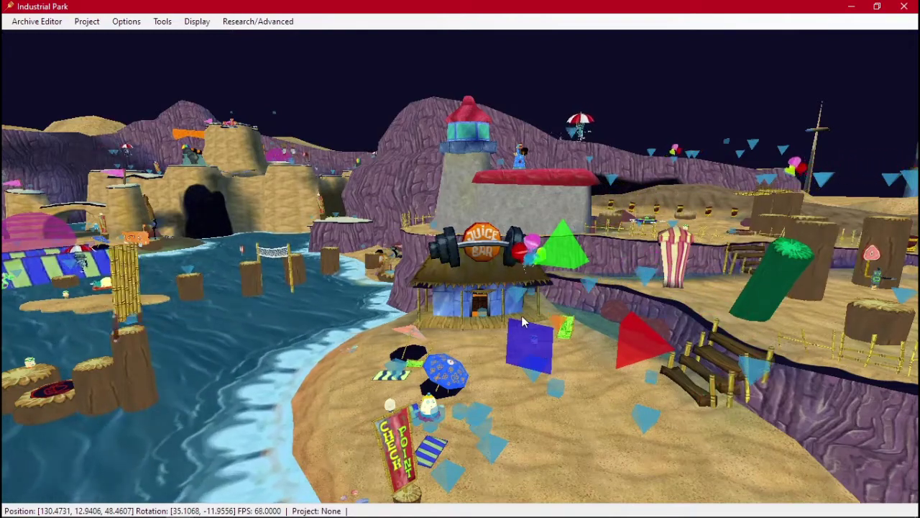
right_drag(523, 321, 579, 306)
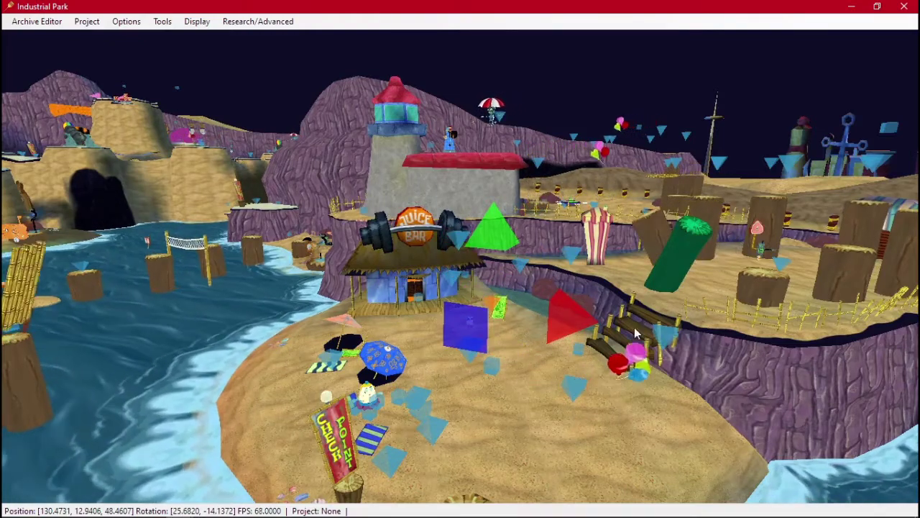
middle_drag(443, 278, 143, 295)
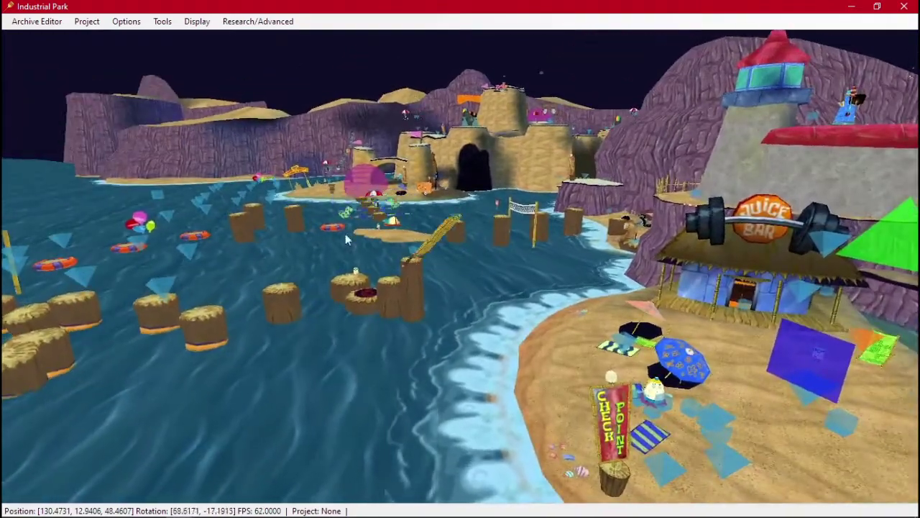
- Open the data of WATERTRAMP_SPRING_01 in gl01.HIP and examine its springboard heights, animations, direction and motion settings
click(38, 22)
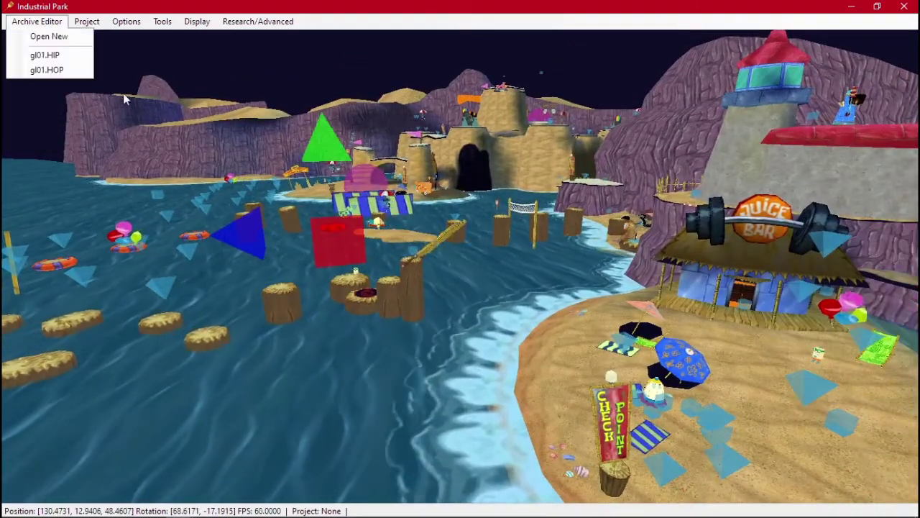
click(46, 54)
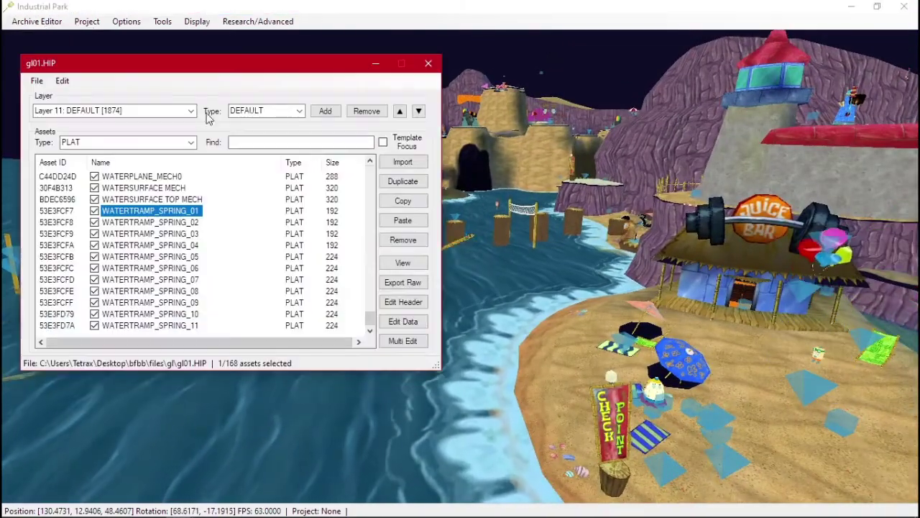
click(406, 322)
scroll(111, 229, down, 5)
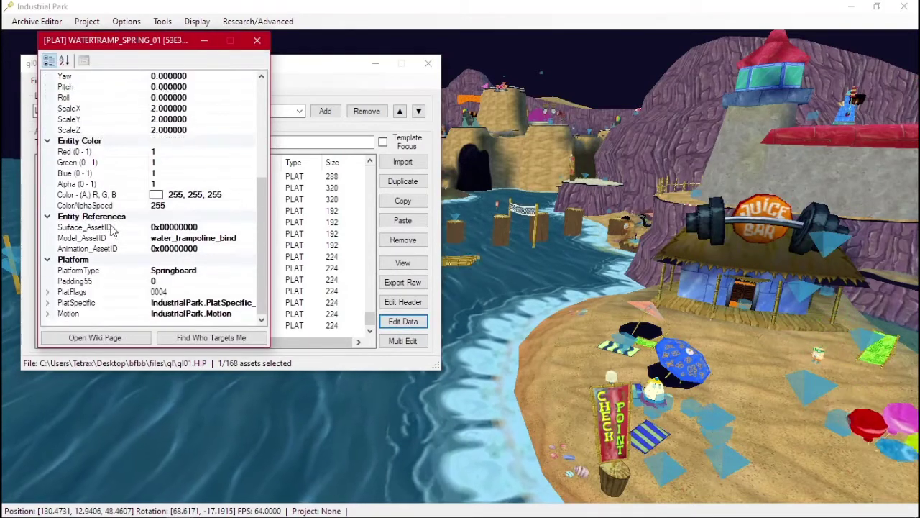
click(48, 314)
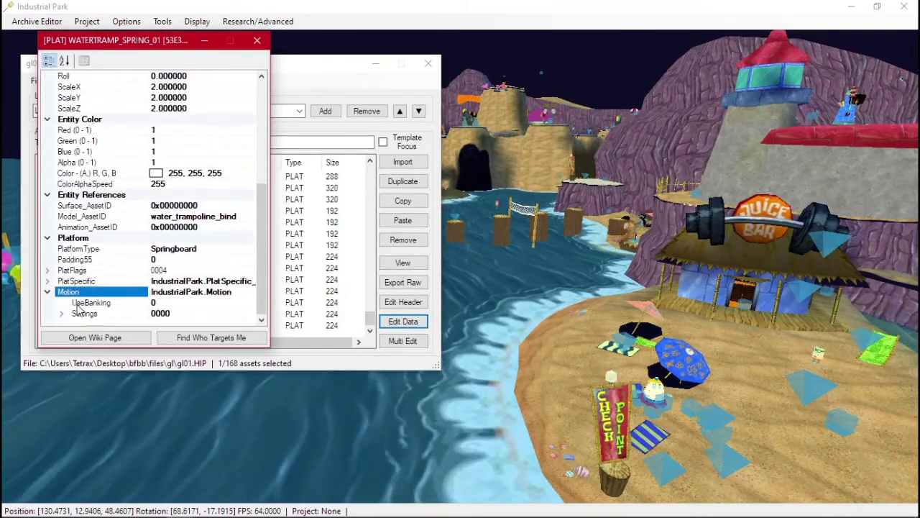
click(46, 281)
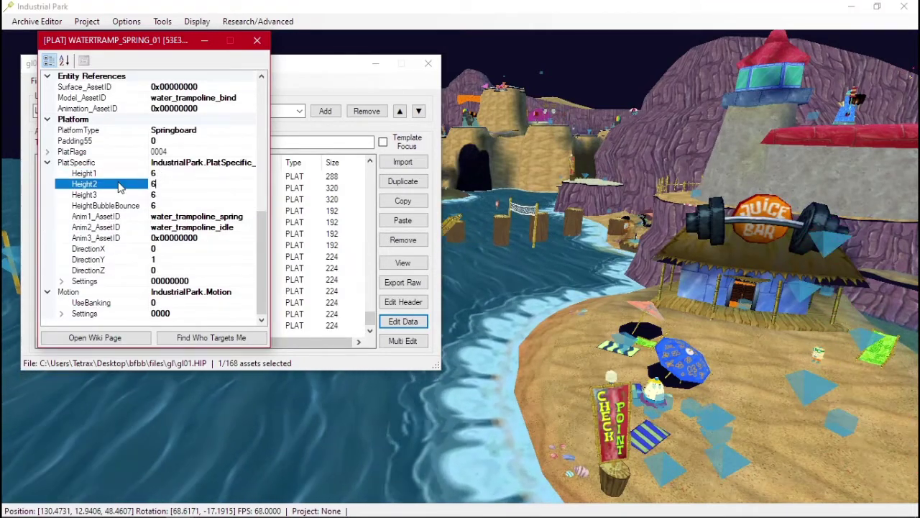
click(179, 227)
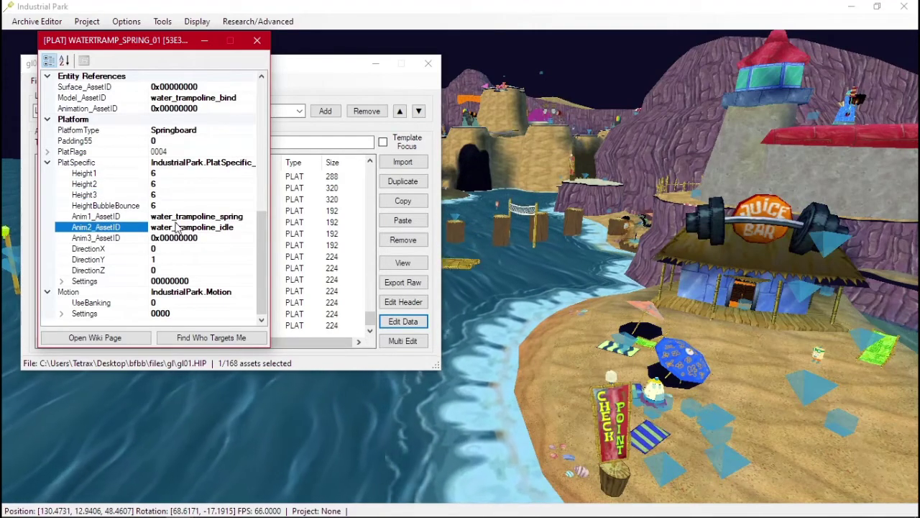
click(186, 216)
click(155, 259)
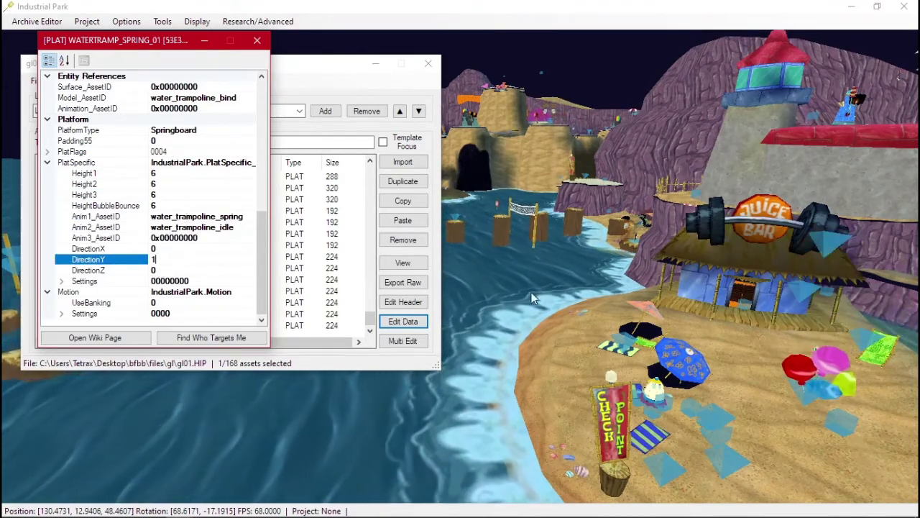
click(257, 40)
- Save the gl01.HIP archive and close its editor
middle_drag(694, 313, 796, 371)
click(36, 83)
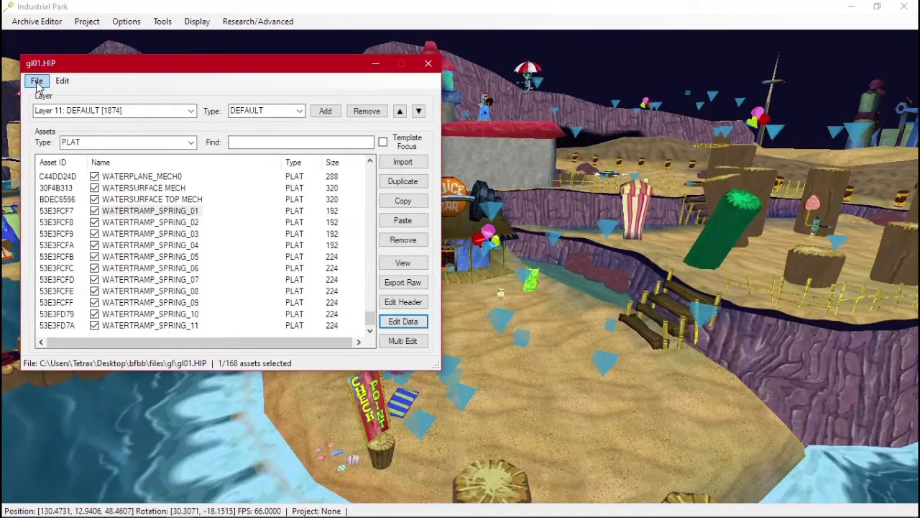
click(36, 82)
click(62, 126)
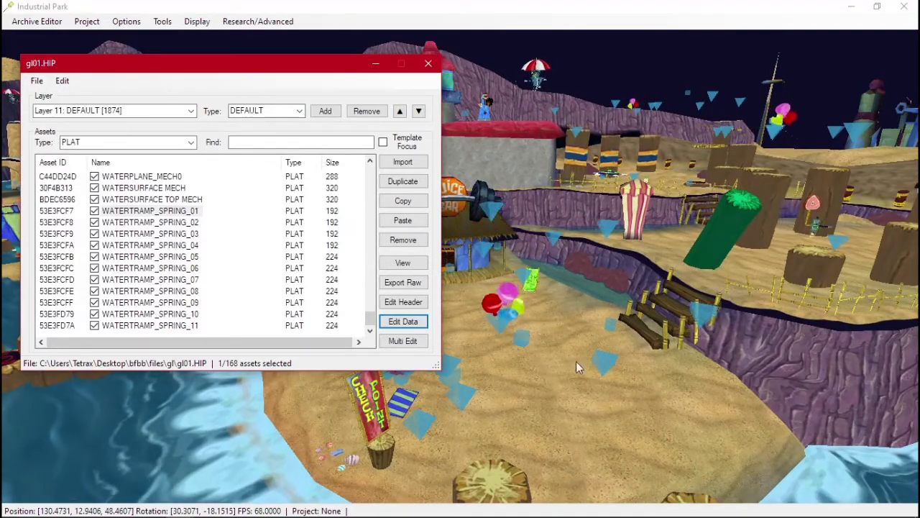
click(428, 63)
- Switch to Dolphin, launch the modded Battle for Bikini Bottom and take the taxi to the Goo Lagoon beach checkpoint
key(alt+Tab)
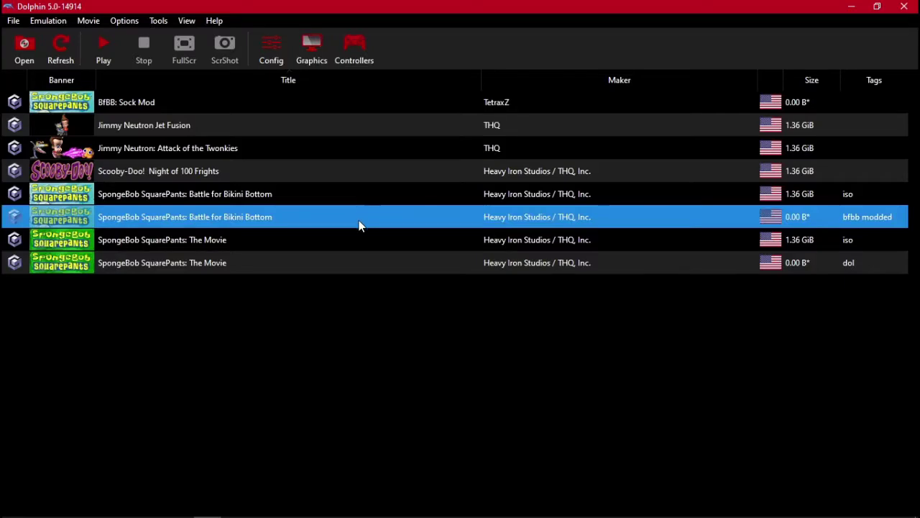
double_click(360, 225)
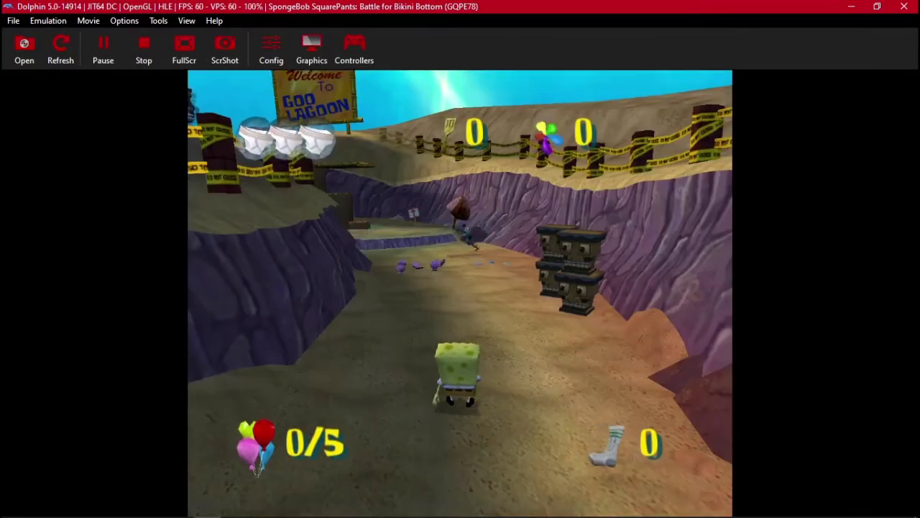
key(Return)
key(Right)
key(Right)
key(x)
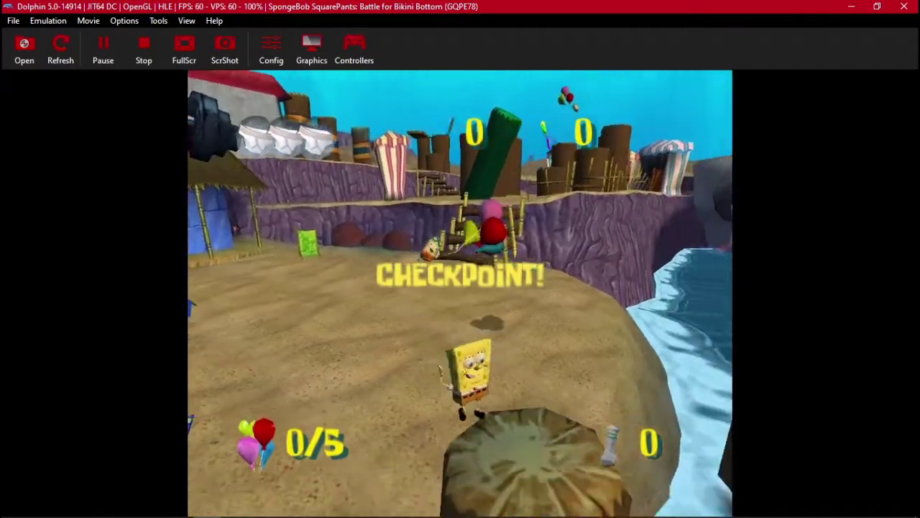
- Watch the balloon platform travel around the beach in the game, and pause the game
key(Right)
key(Left)
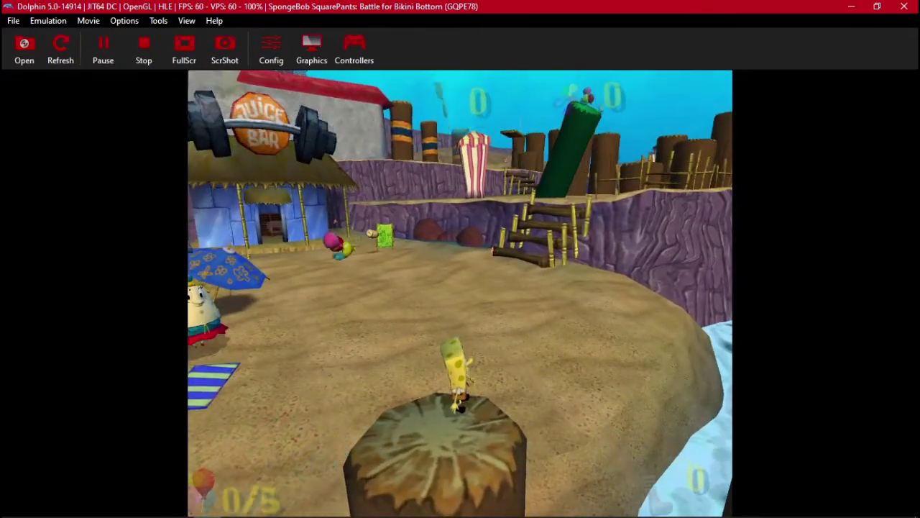
key(Return)
- Switch to Industrial Park and move the balloon path's points near the Juice Bar outward, placing BALLOON_A_MP_05 high above the cliffs
key(alt+Tab)
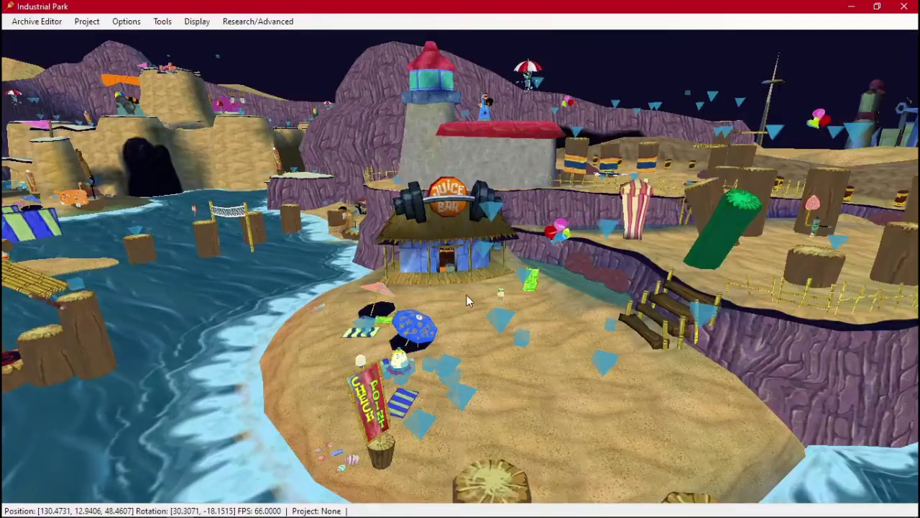
click(480, 241)
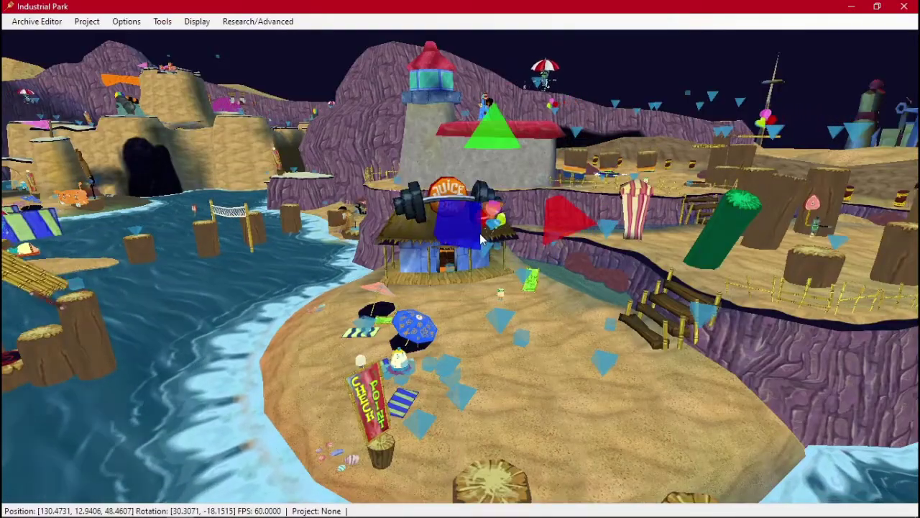
drag(480, 241, 611, 44)
- Save the repositioned move points in gl01.HIP and close the archive editor
click(37, 21)
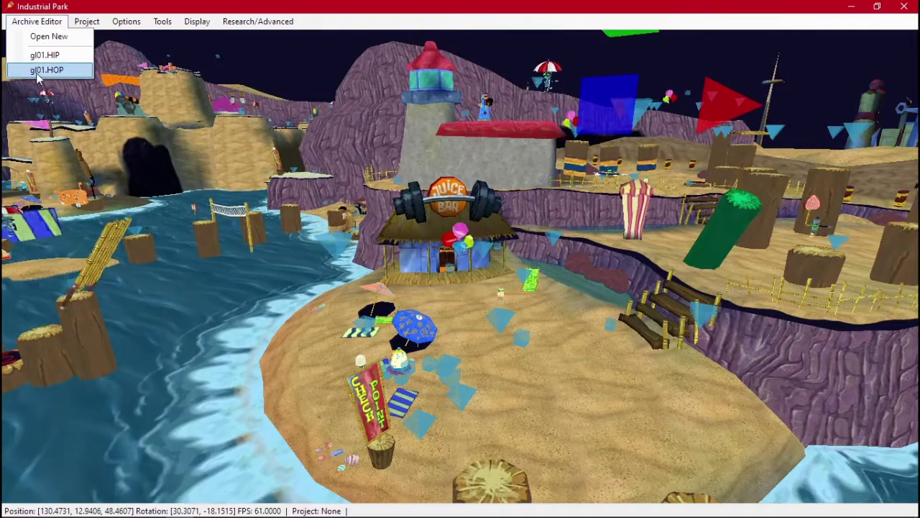
click(44, 55)
click(37, 81)
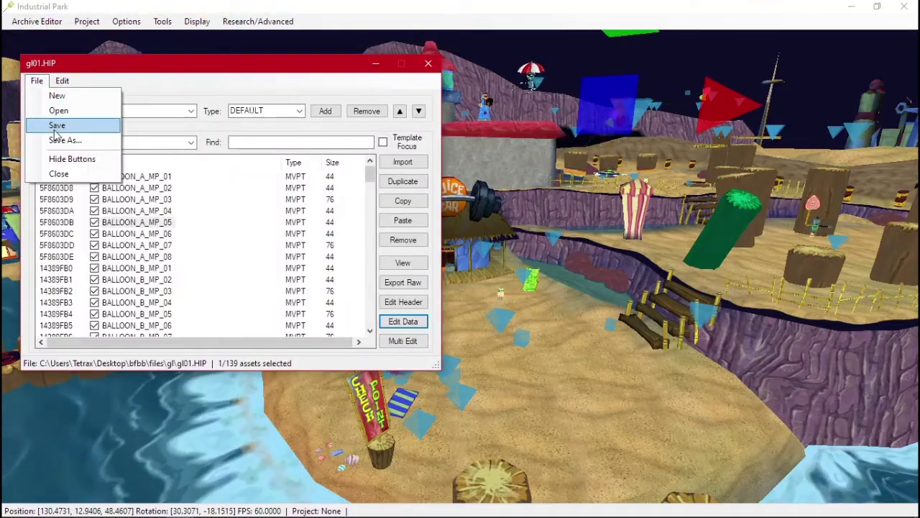
click(55, 129)
click(429, 69)
- Switch to Dolphin and reload the level by taking the taxi to Save the Children in Goo Lagoon
key(alt+Tab)
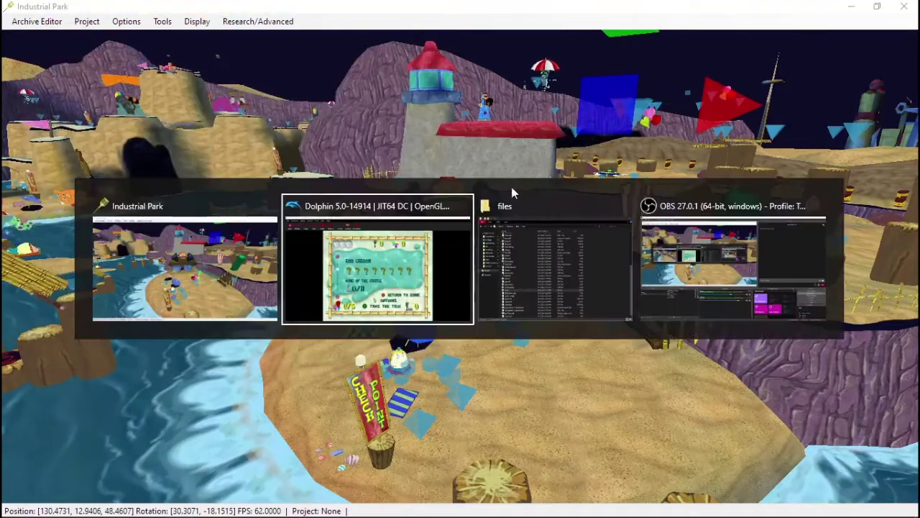
click(405, 275)
key(Right)
key(Right)
key(x)
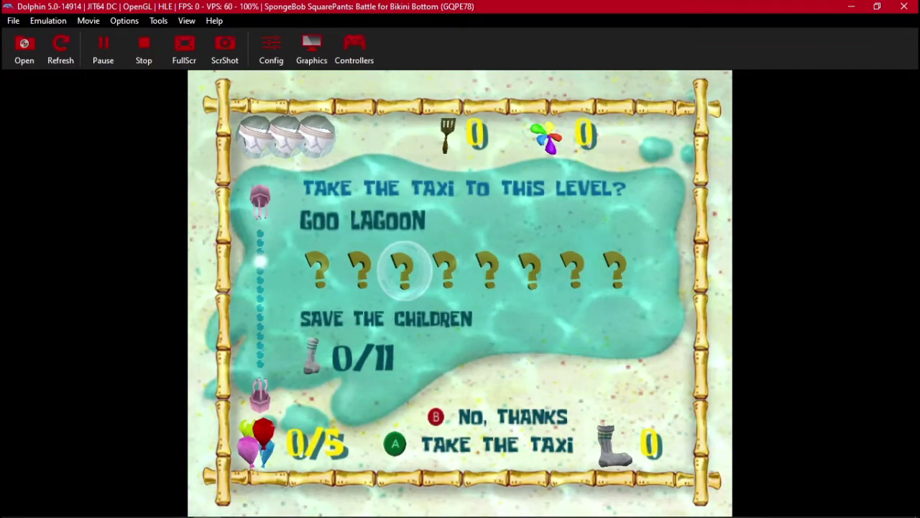
key(x)
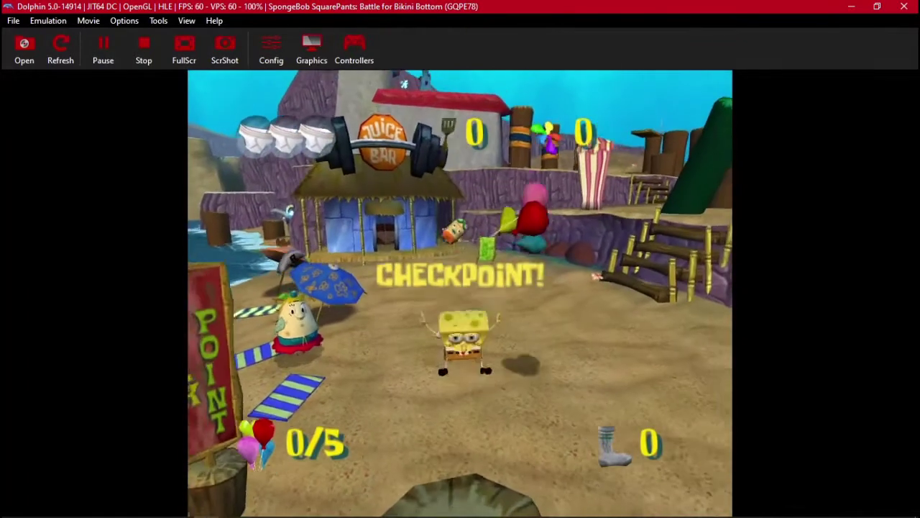
- Follow the balloon platform along its changed path in the game from the beach post, and pause emulation
key(k)
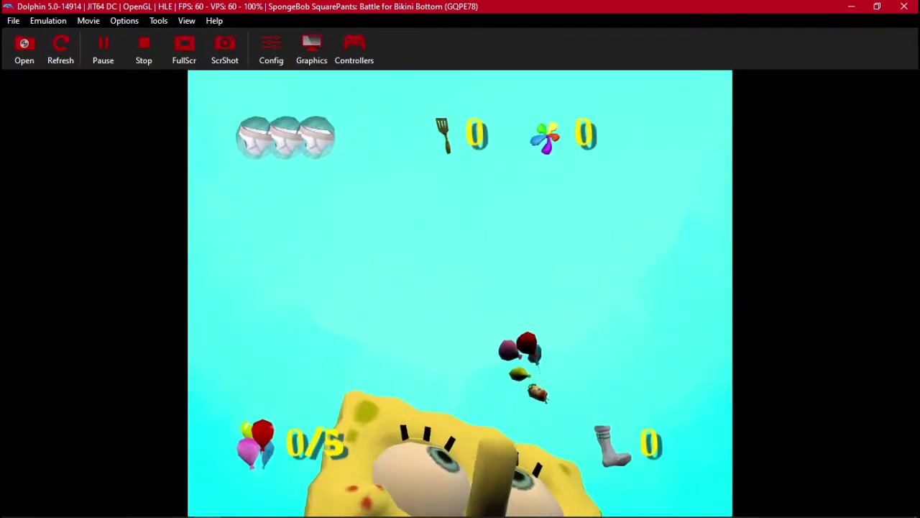
key(Up)
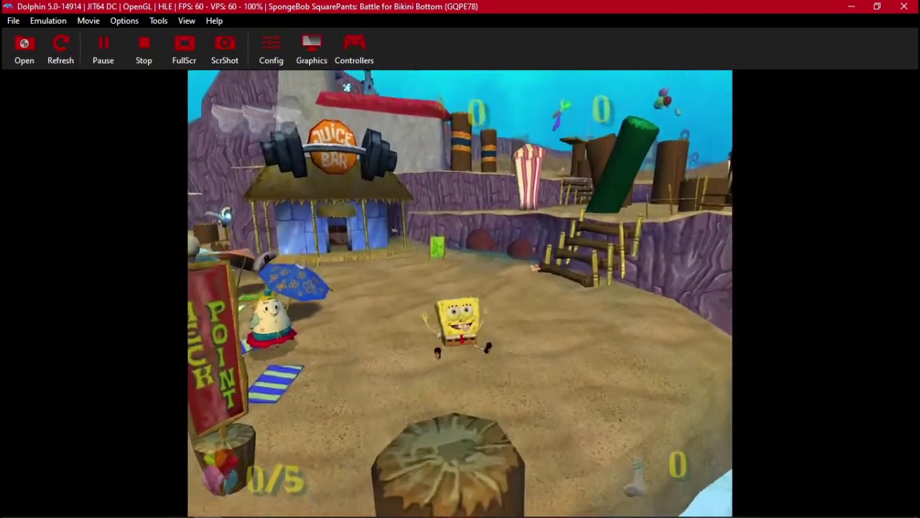
key(j)
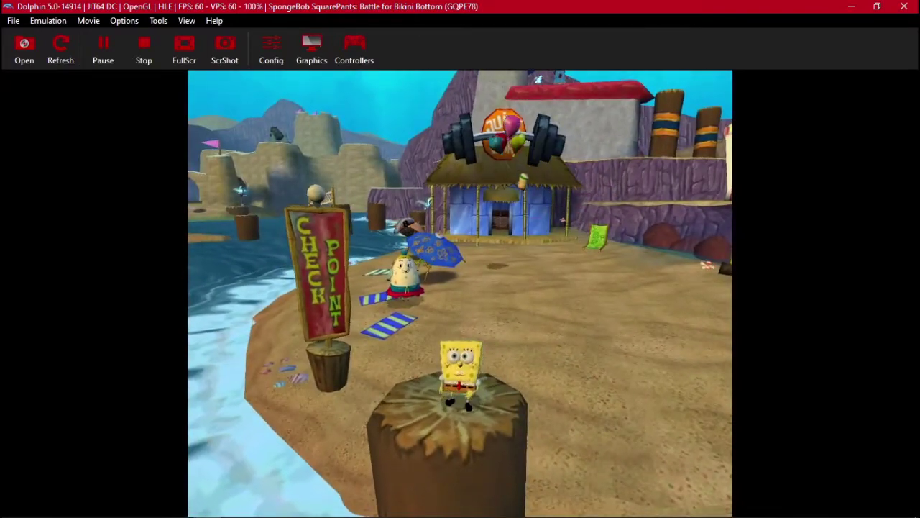
key(x)
key(j)
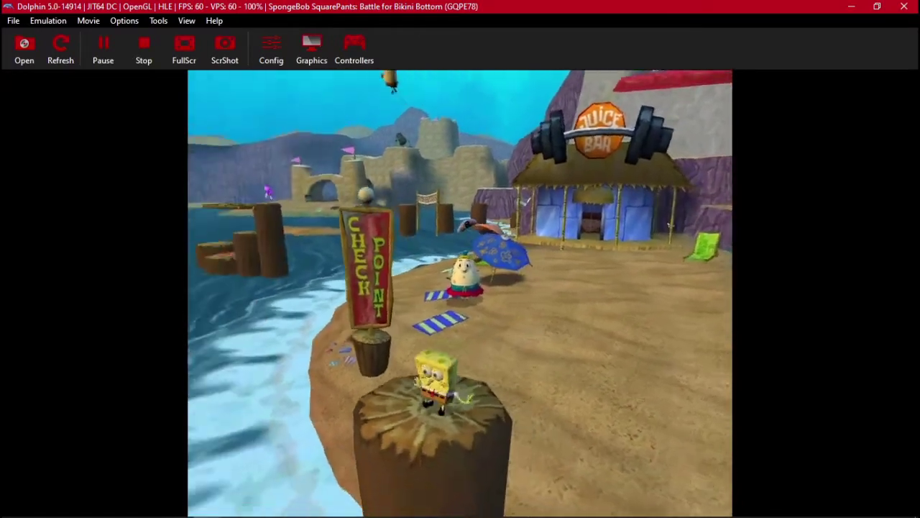
key(k)
key(i)
key(k)
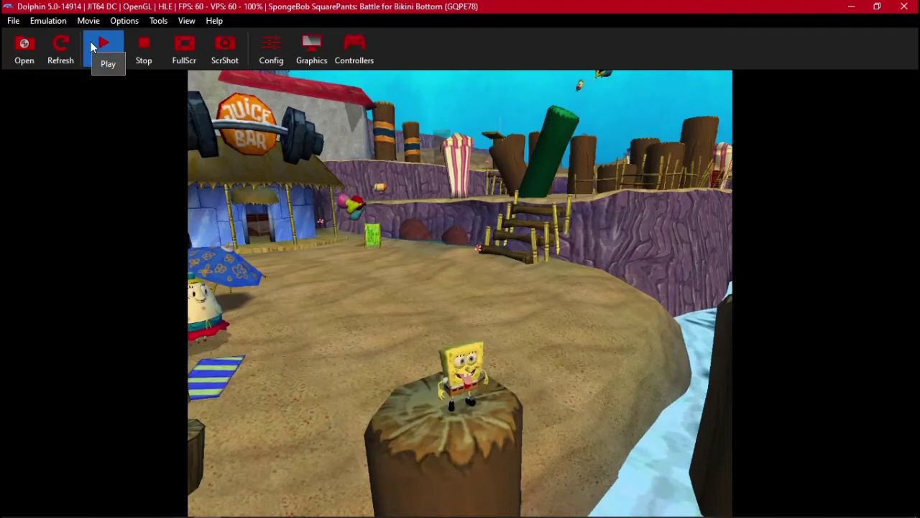
- Return to Industrial Park and view the move points across the beach and the cliffs above it
key(alt+Tab)
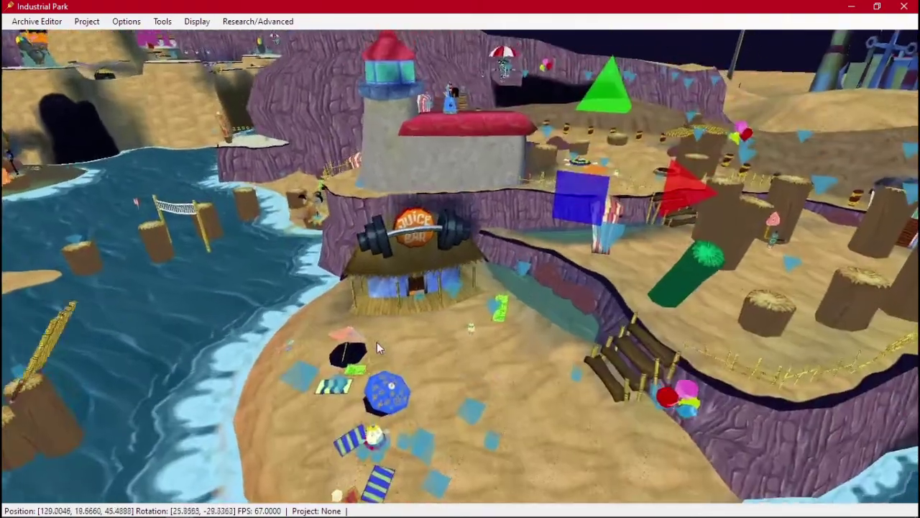
scroll(377, 347, down, 2)
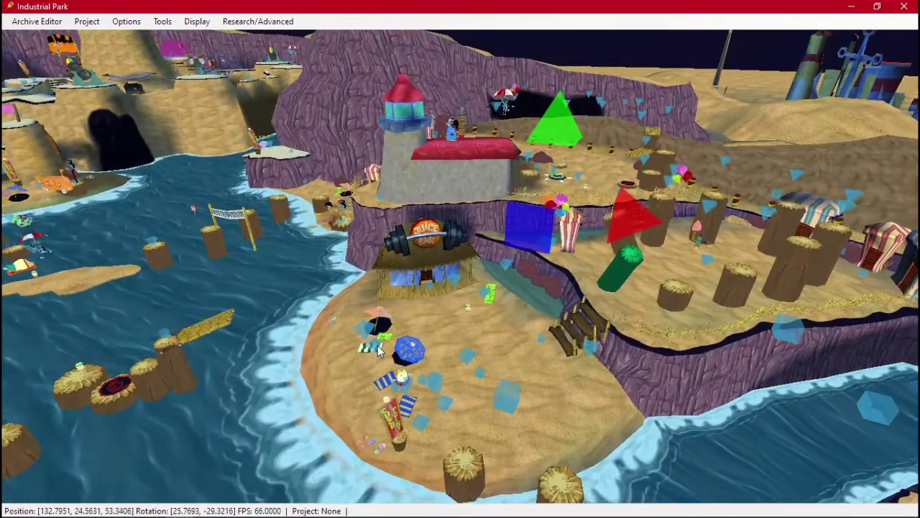